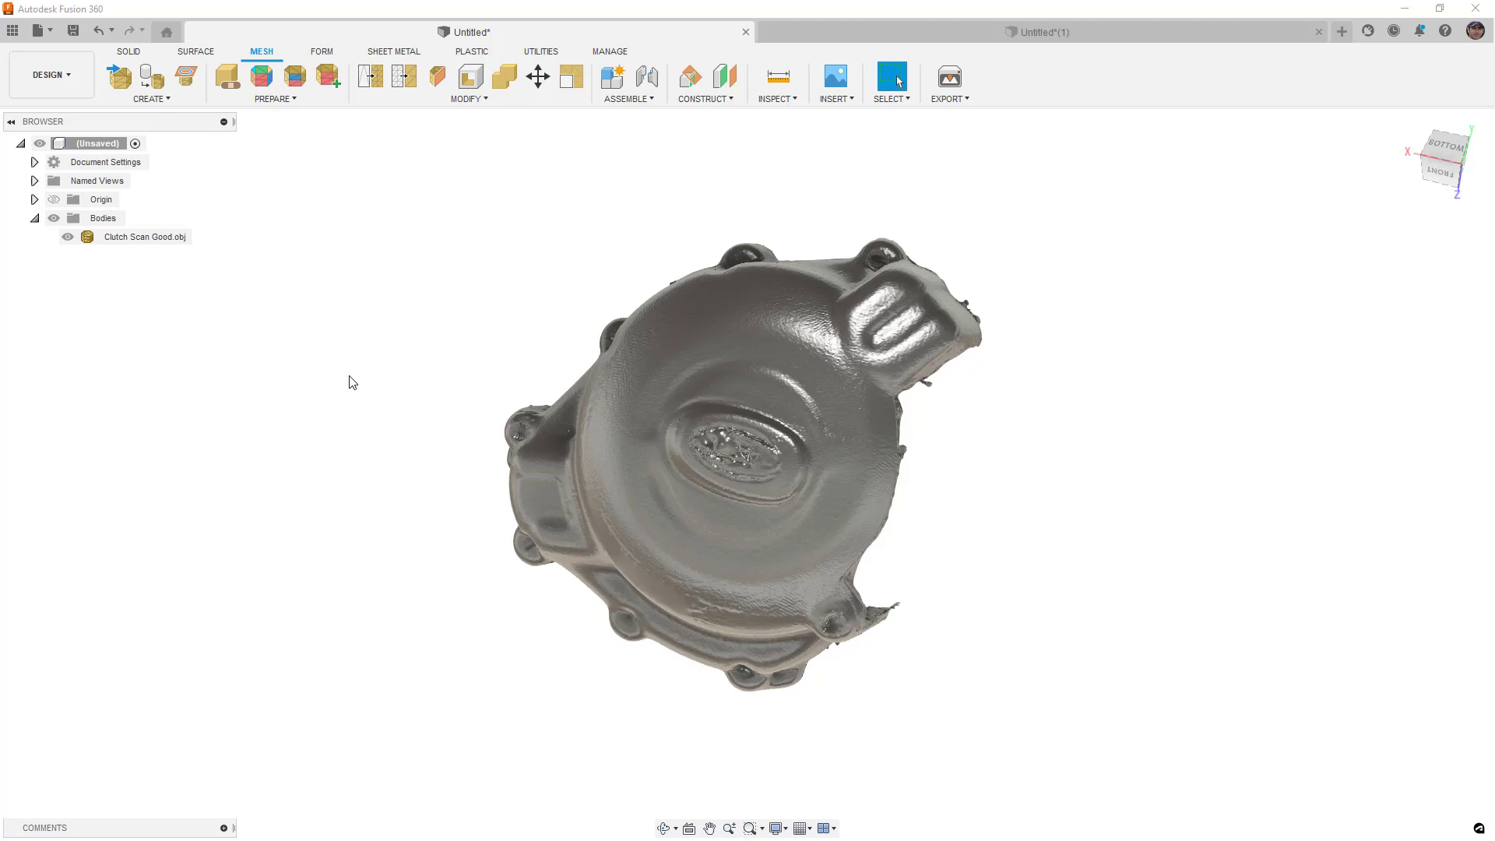
Select the scanned clutch cover mesh and orbit it to check its side
left_click(543, 470)
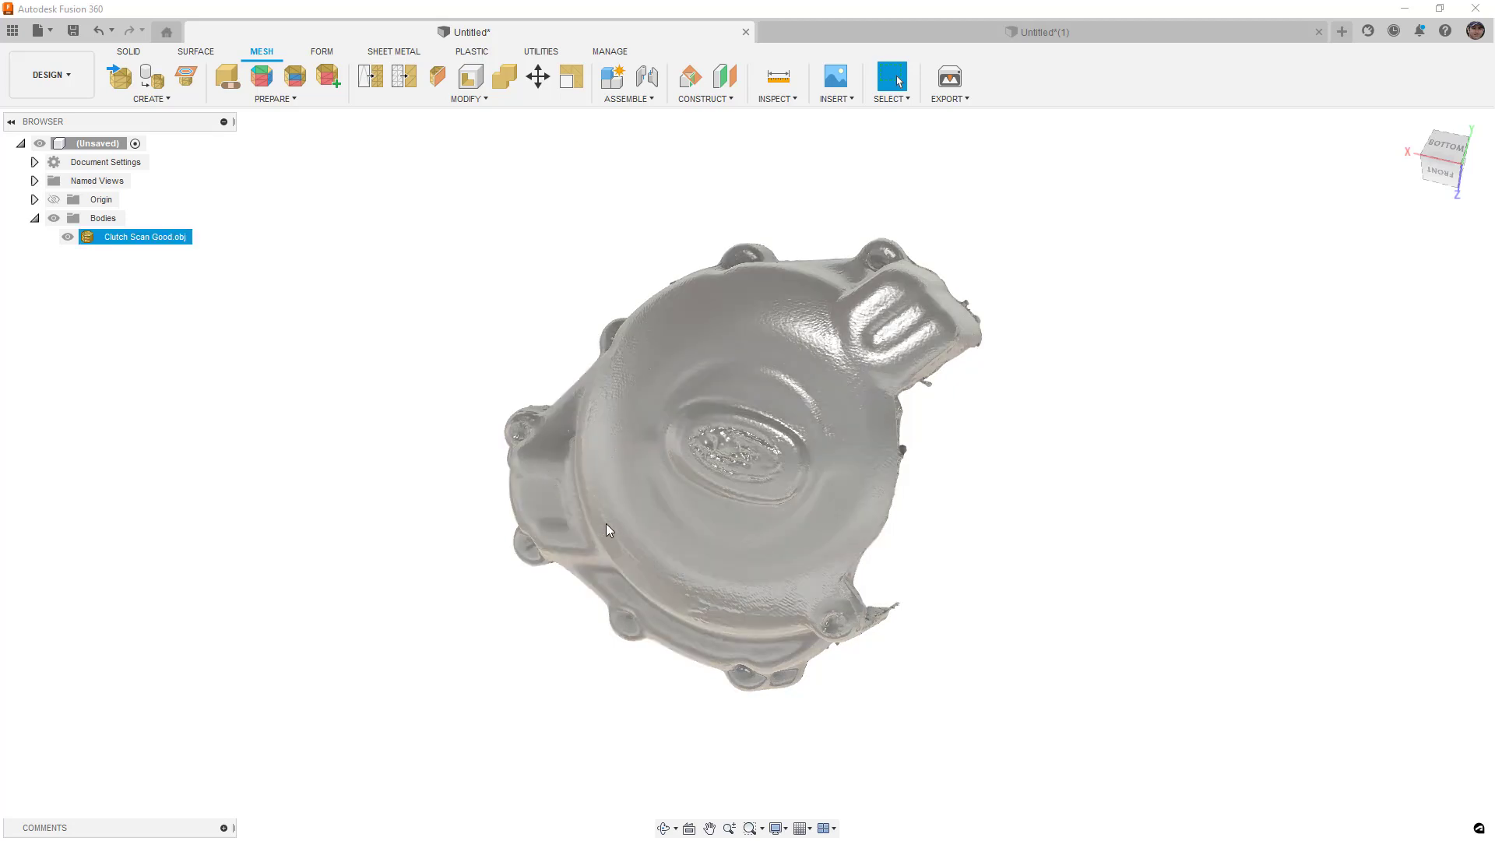
mouse_move(641, 483)
middle_mouse_down("shift")
mouse_move(770, 479)
mouse_move(624, 473)
middle_mouse_up("shift")
left_click(383, 522)
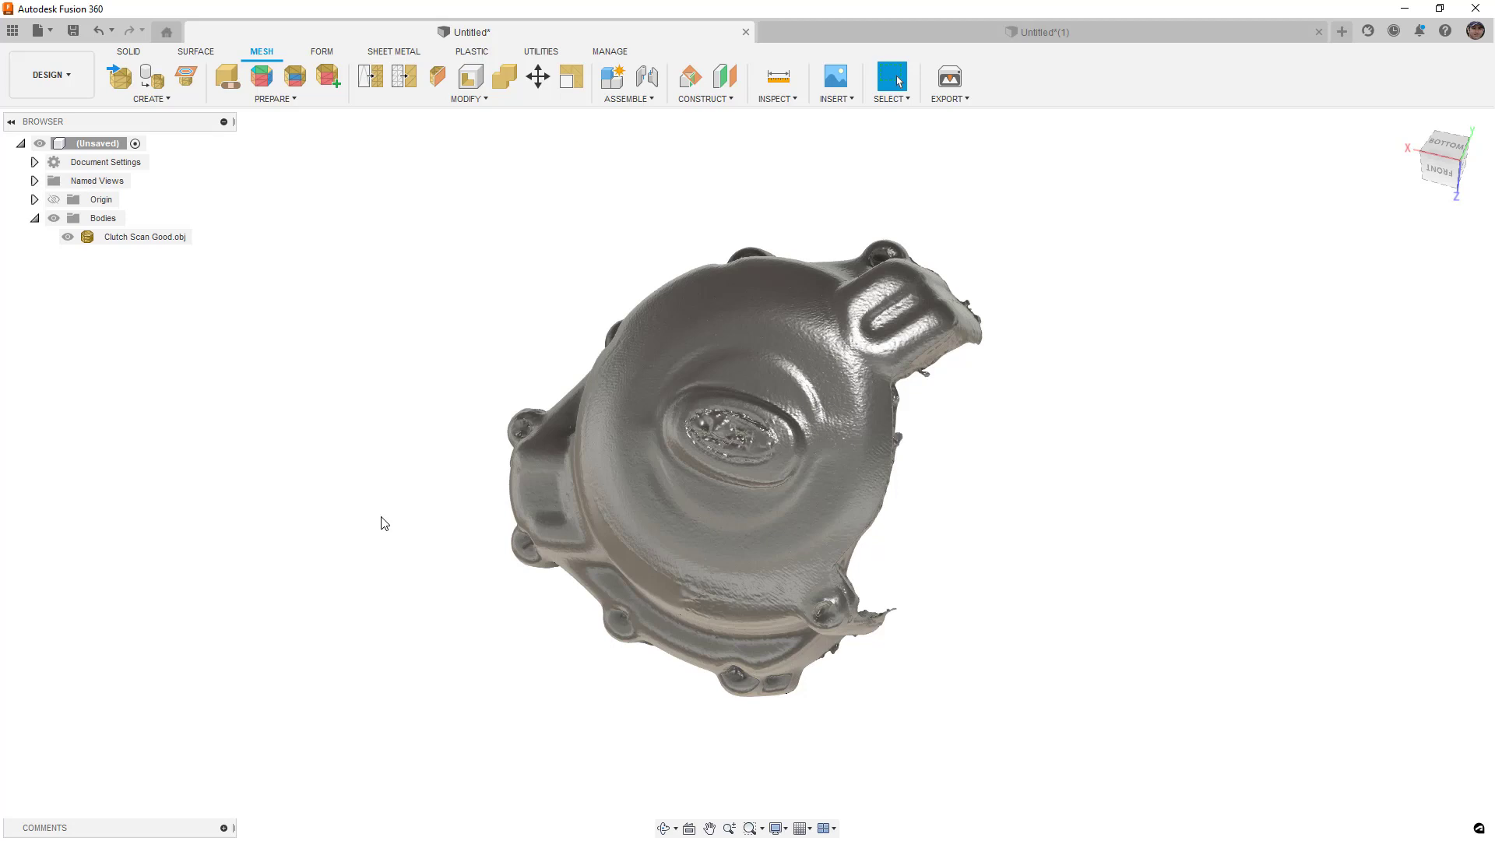
Zoom in on the cover's top surface, then zoom out to a low side view of the ribbed walls
left_click(721, 489)
middle_click_drag(721, 489, 741, 511, "shift")
scroll(799, 339, "up", 5)
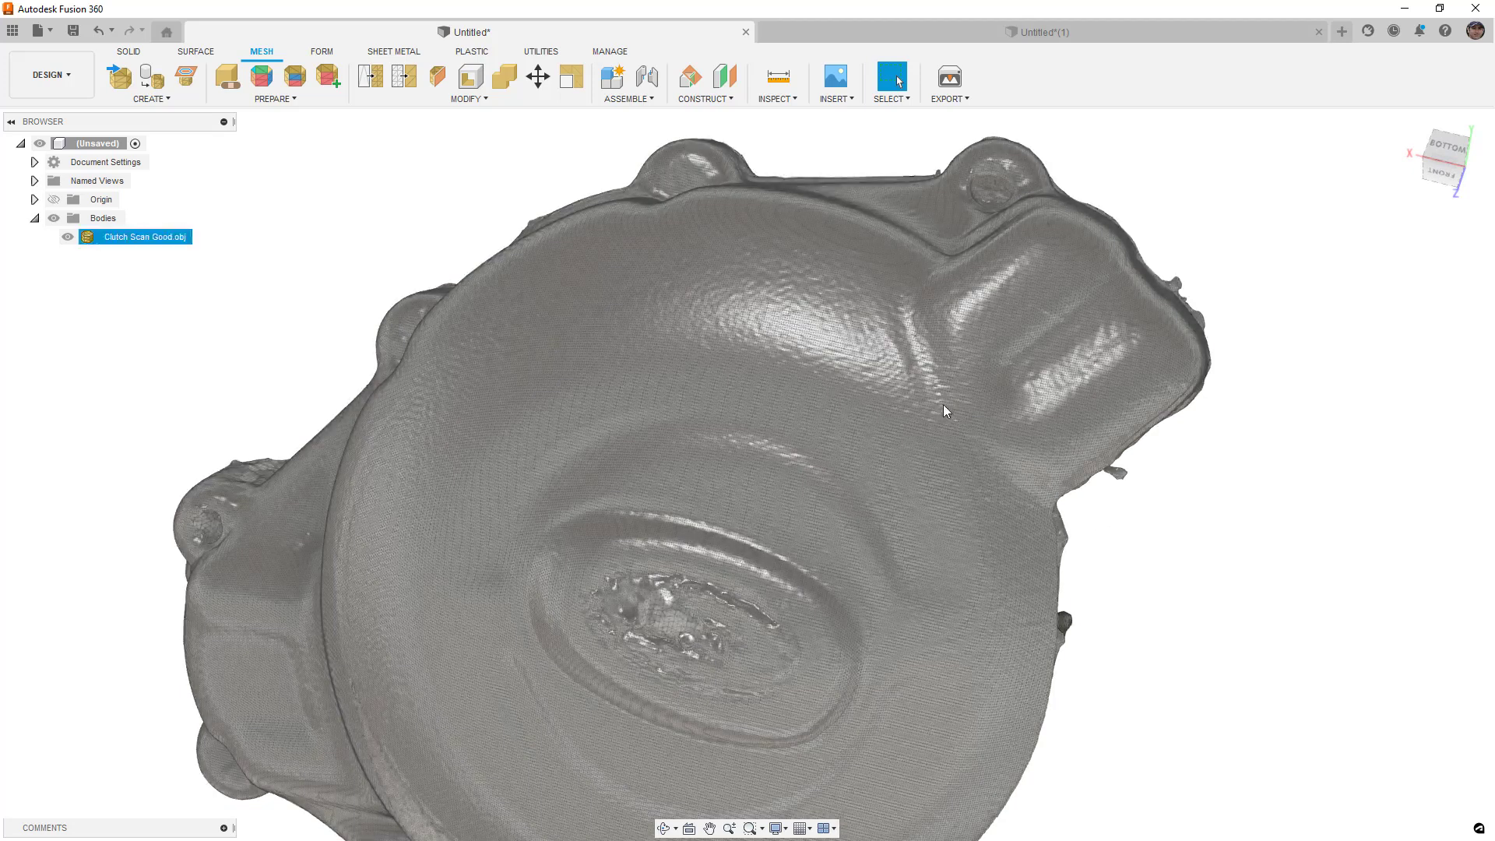
middle_click_drag(942, 404, 940, 419, "shift")
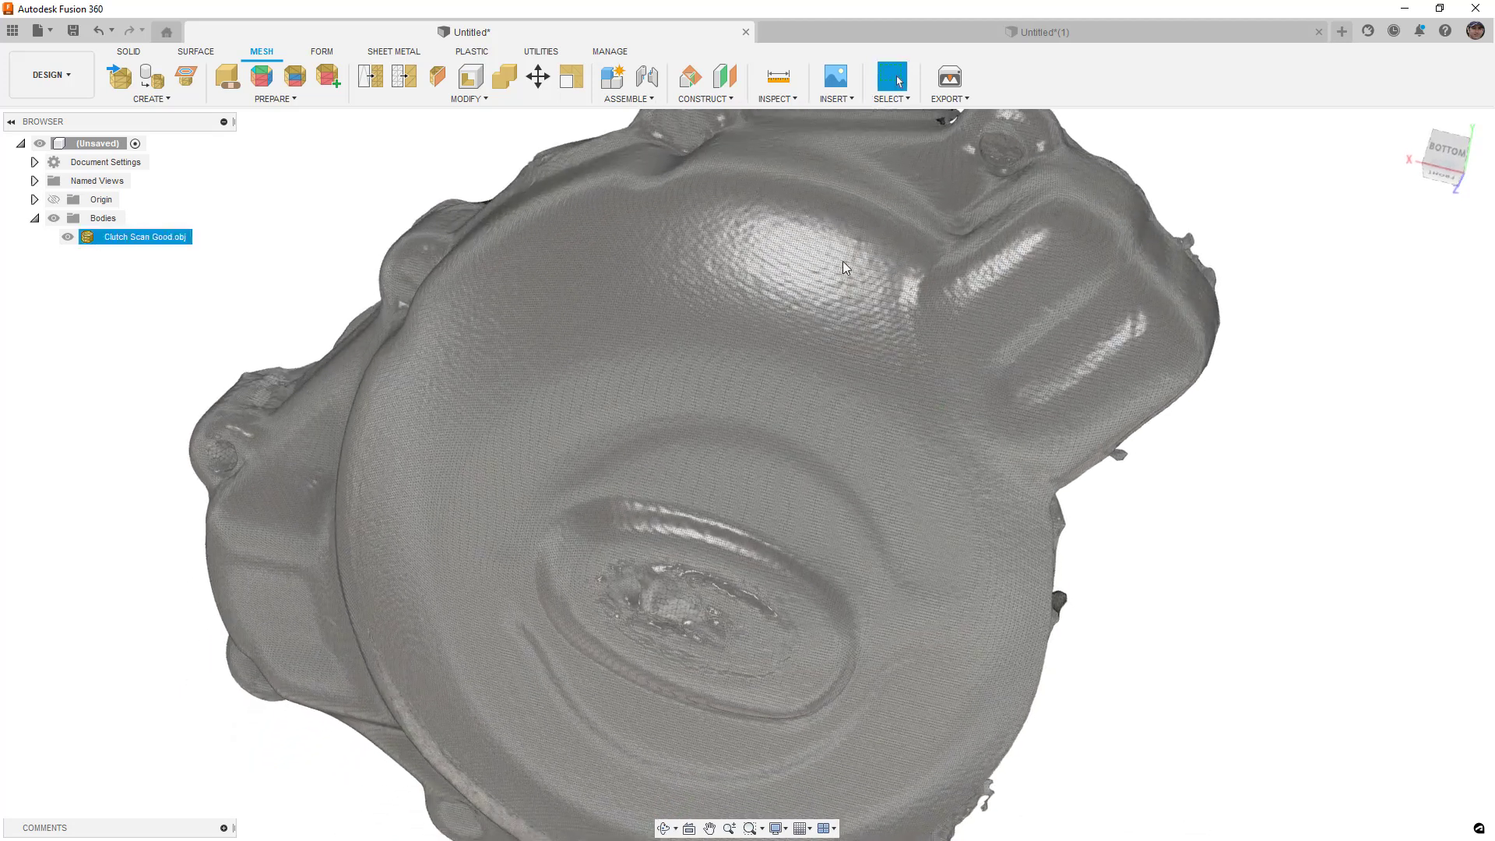
scroll(844, 248, "up", 5)
mouse_move(847, 234)
middle_mouse_down("shift")
mouse_move(848, 250)
mouse_move(849, 231)
middle_mouse_up("shift")
scroll(852, 222, "down", 10)
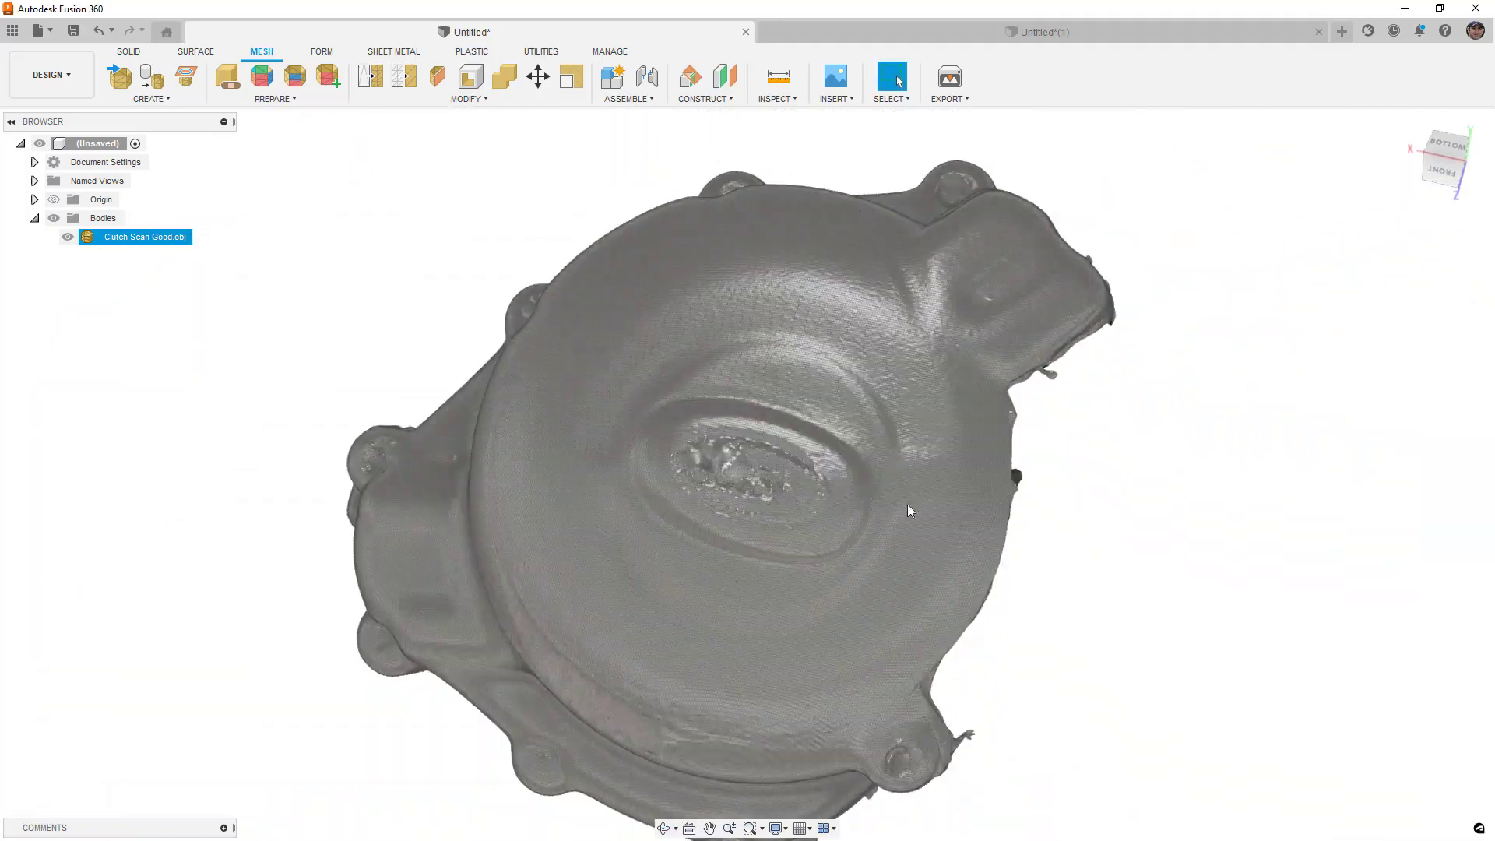
middle_click_drag(908, 506, 701, 437, "shift")
key("Escape")
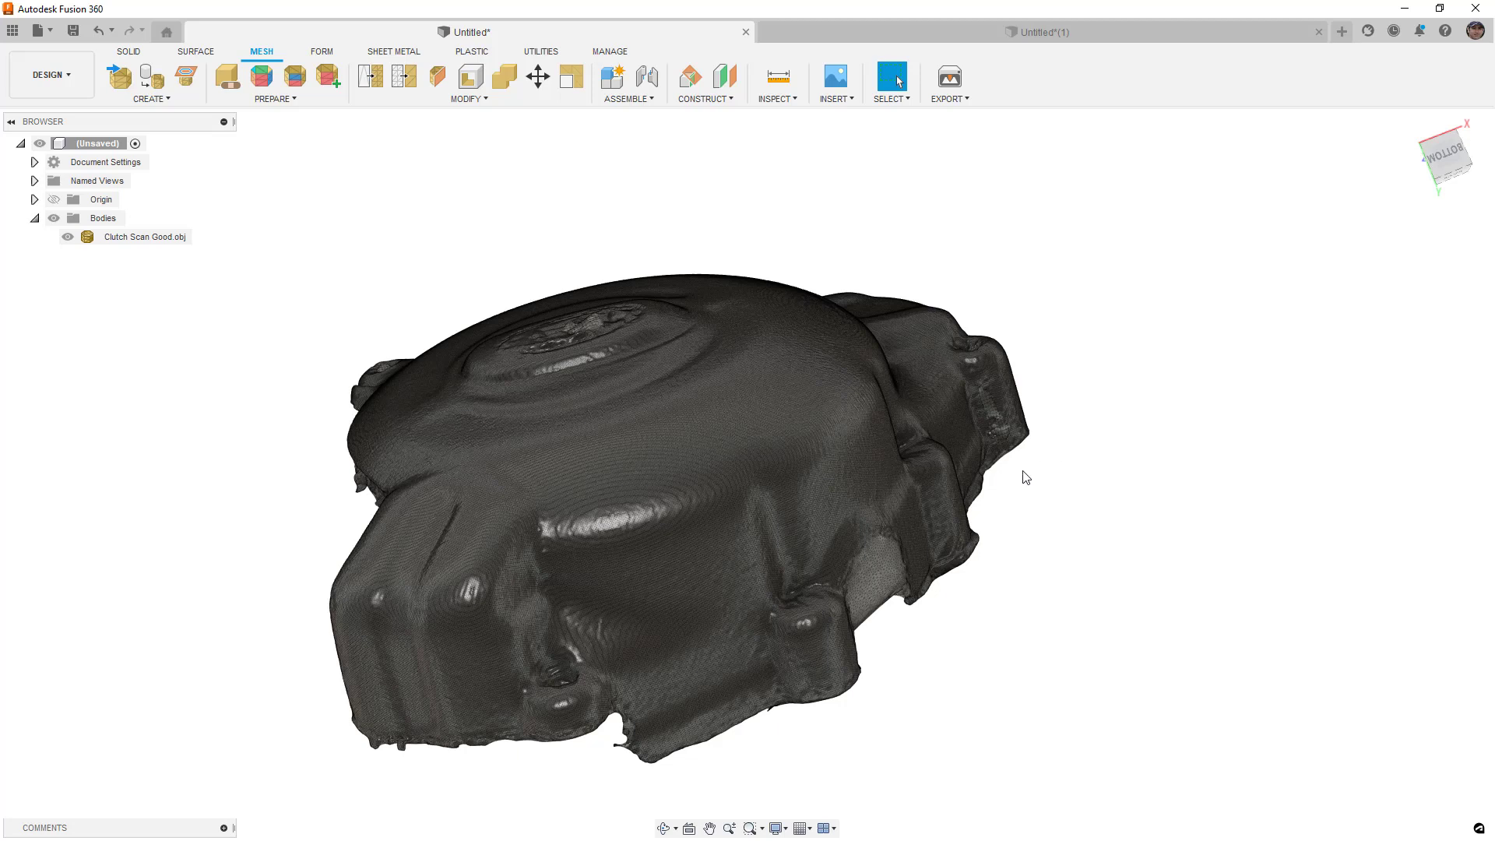
Pan and orbit the scan, then zoom out to a top view showing the central logo recess
middle_click_drag(1024, 477, 1067, 383)
mouse_move(1053, 516)
middle_mouse_down("shift")
mouse_move(1011, 524)
mouse_move(1041, 533)
middle_mouse_up("shift")
left_click(667, 433)
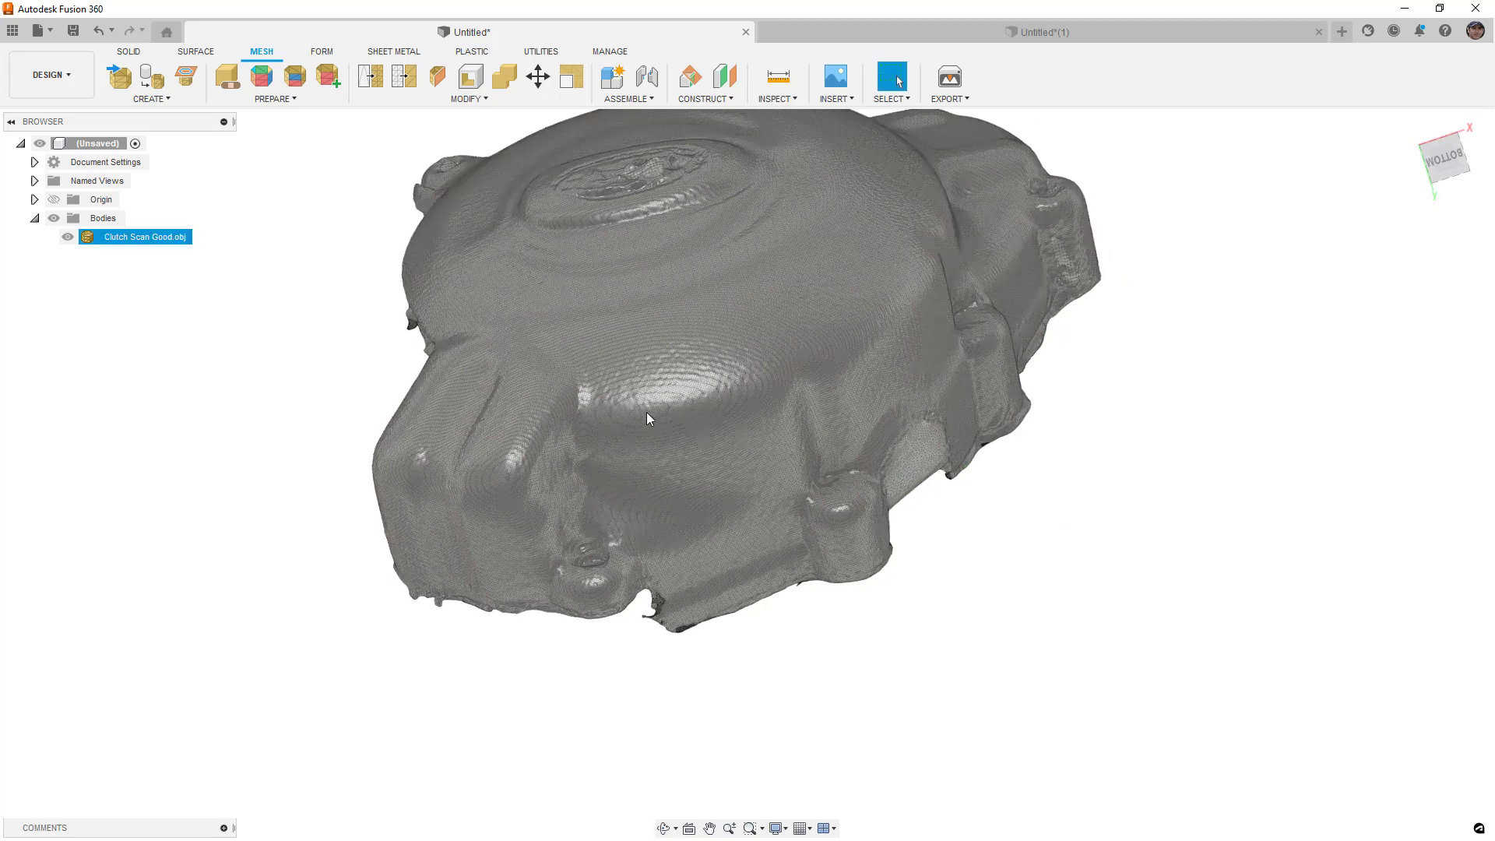
left_click(1225, 341)
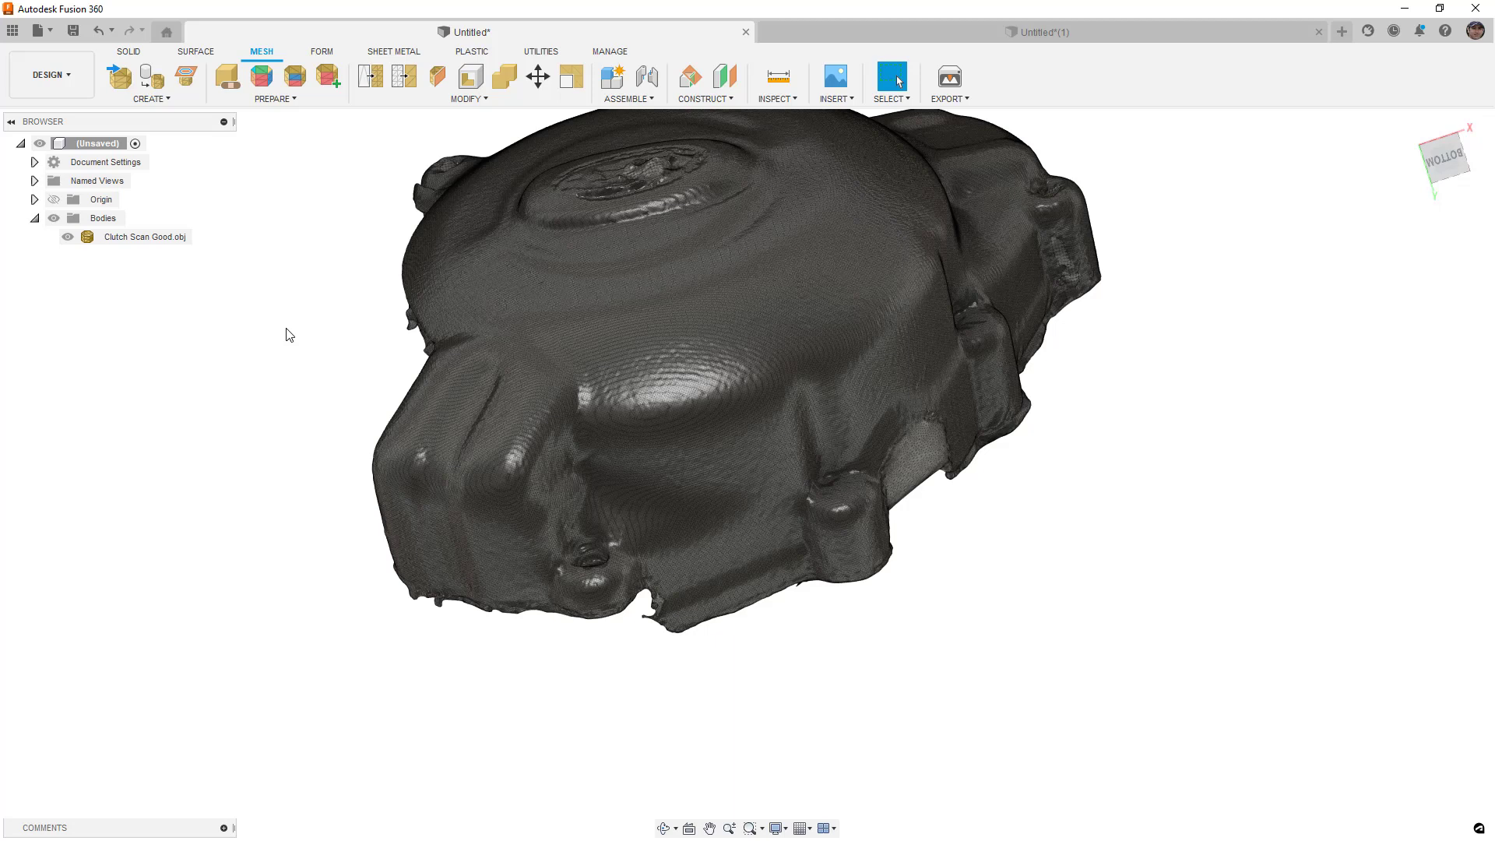
left_click(454, 304)
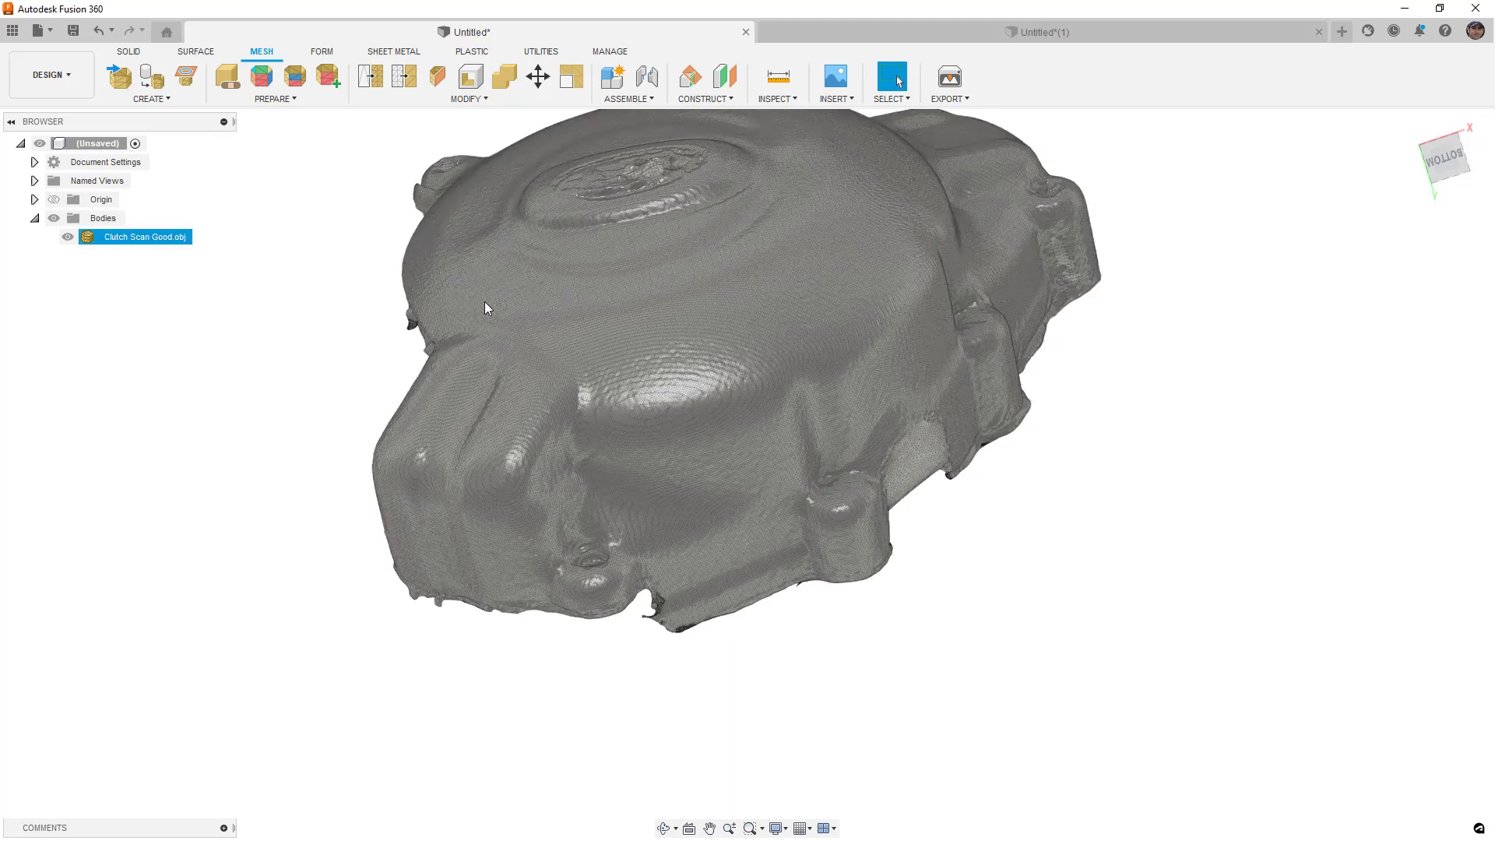
left_click(270, 367)
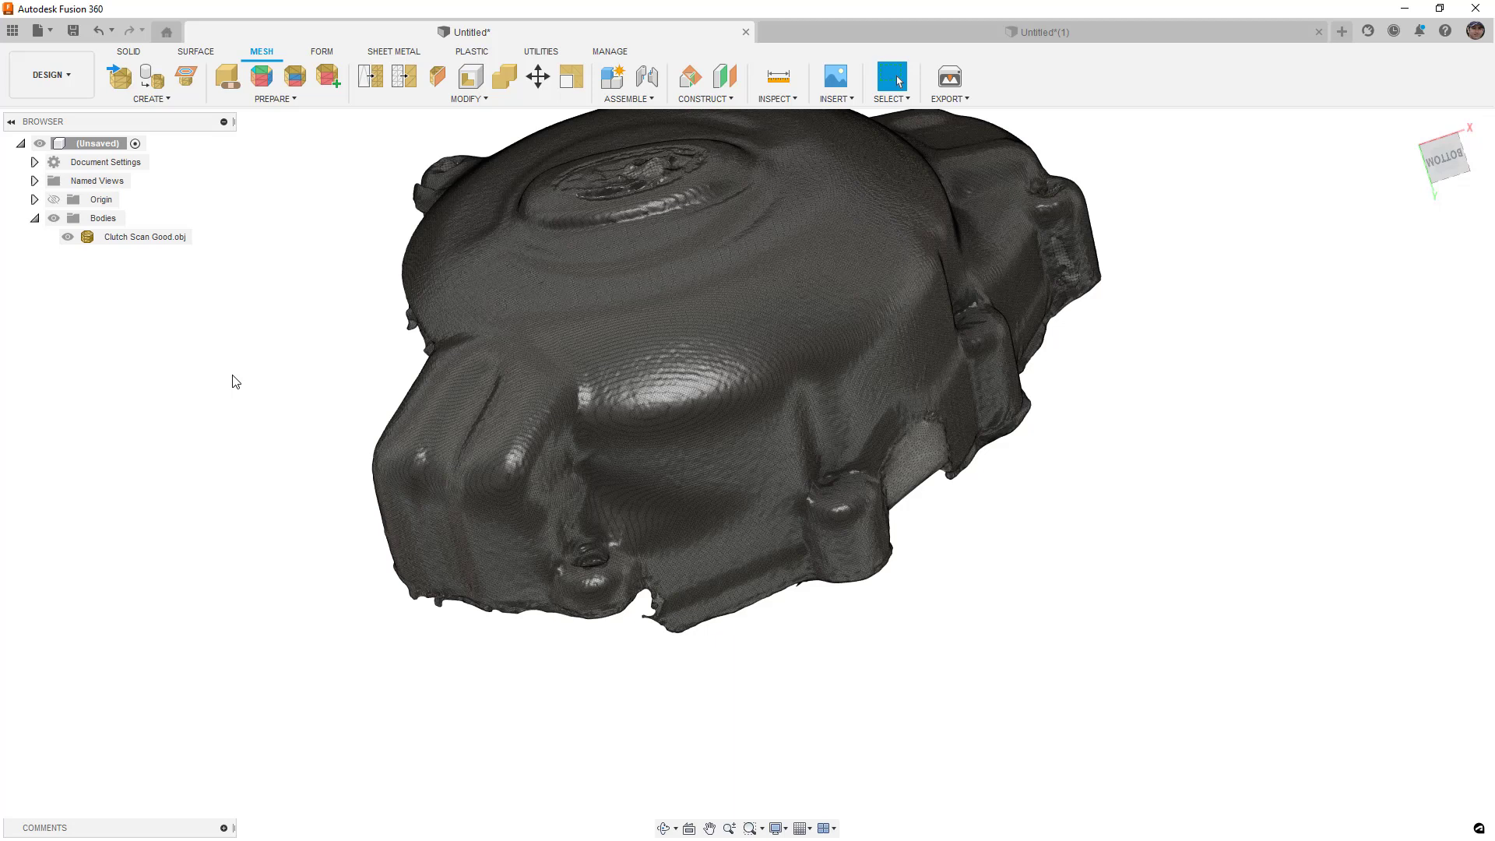
left_click(573, 410)
scroll(595, 409, "down", 3)
middle_click_drag(596, 409, 851, 493, "shift")
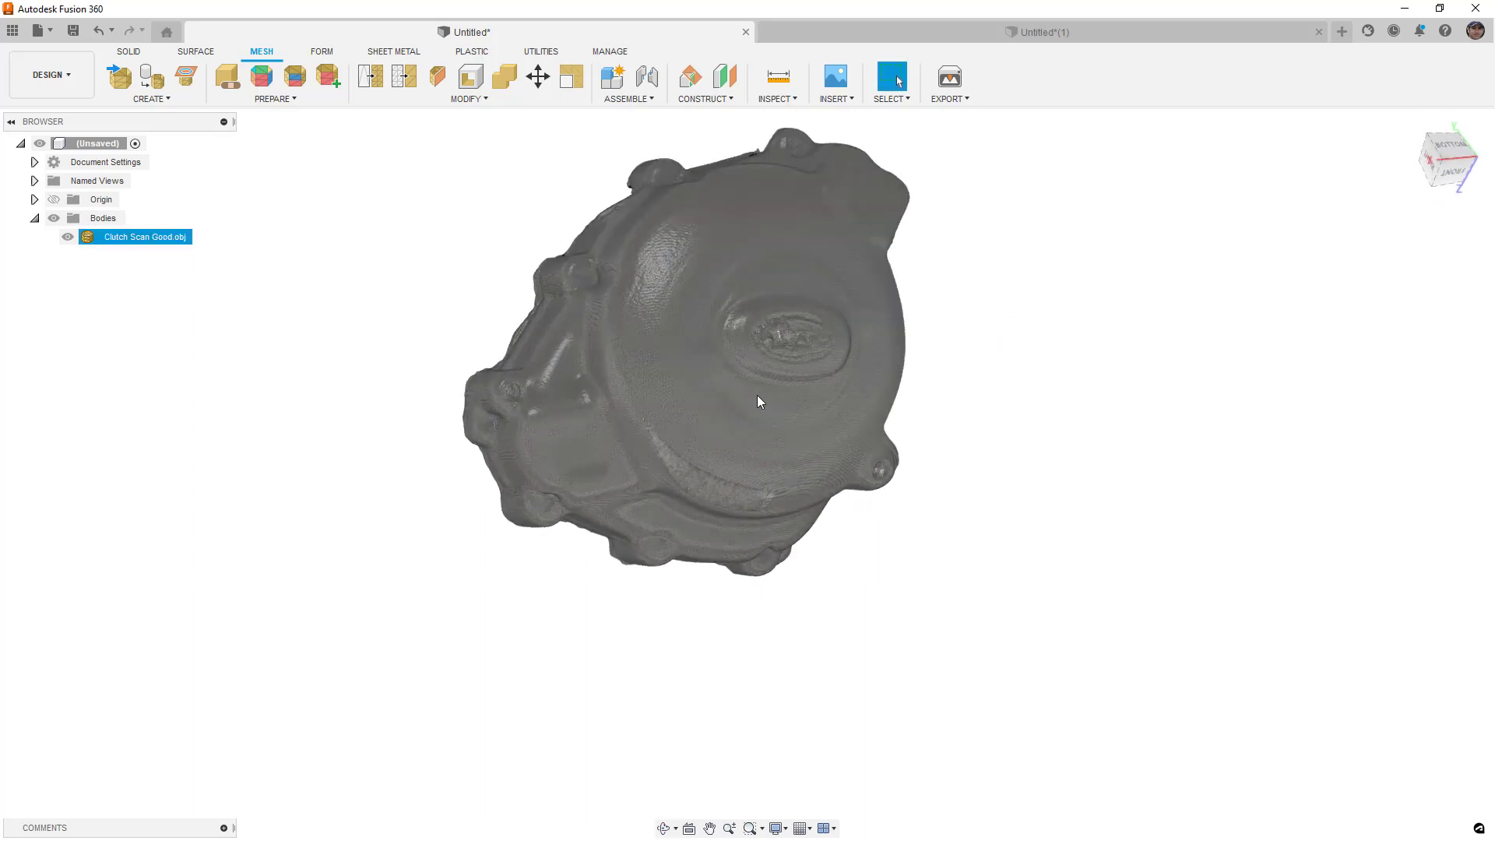
Turn the scan's side profile forward and zoom in on its side walls
left_click(321, 394)
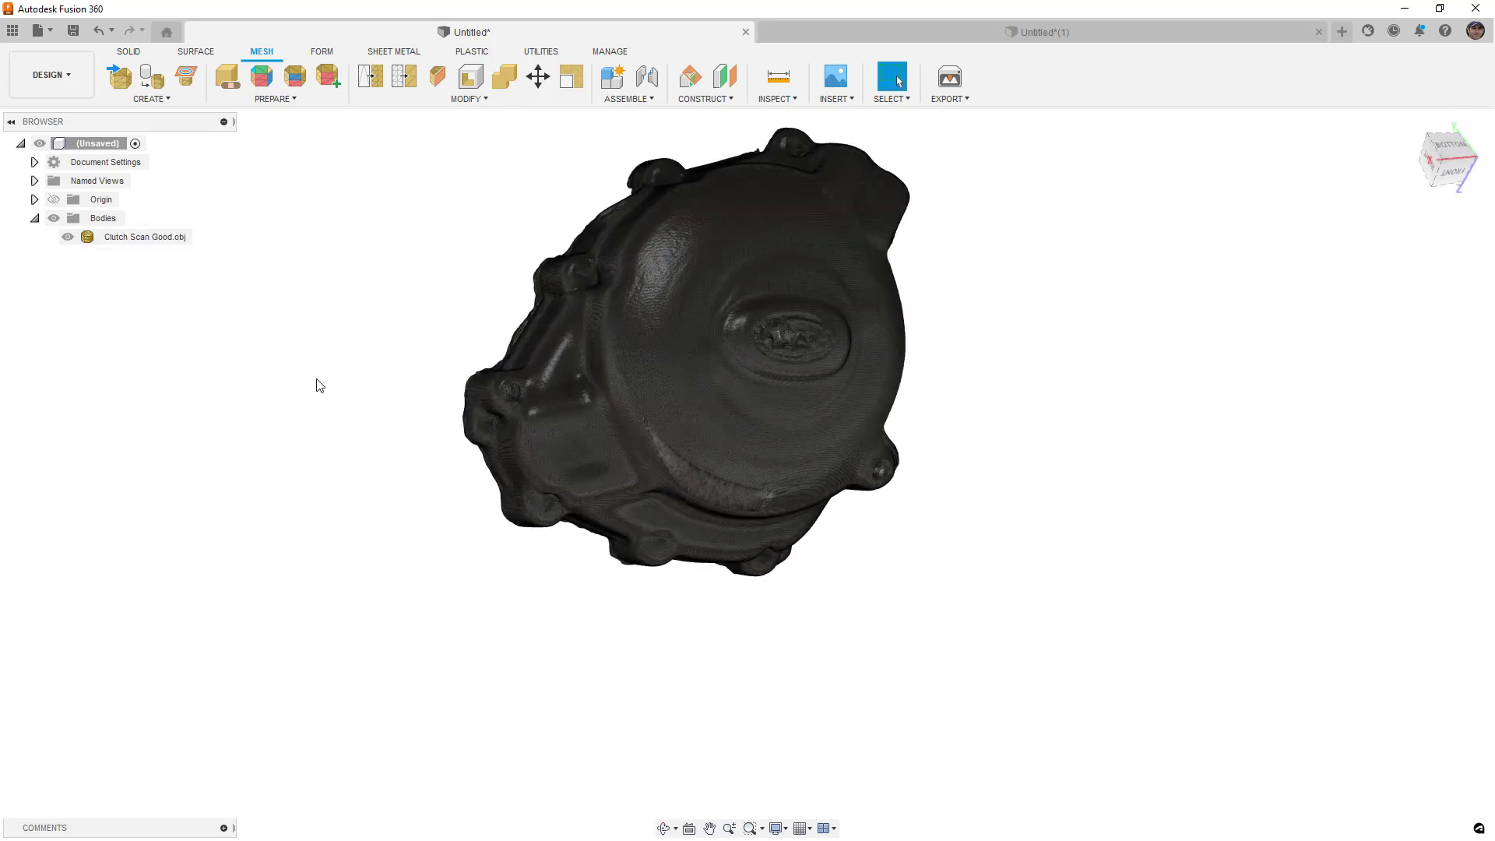
left_click(616, 507)
middle_click_drag(652, 531, 609, 423, "shift")
scroll(604, 423, "up", 3)
scroll(604, 423, "up", 5)
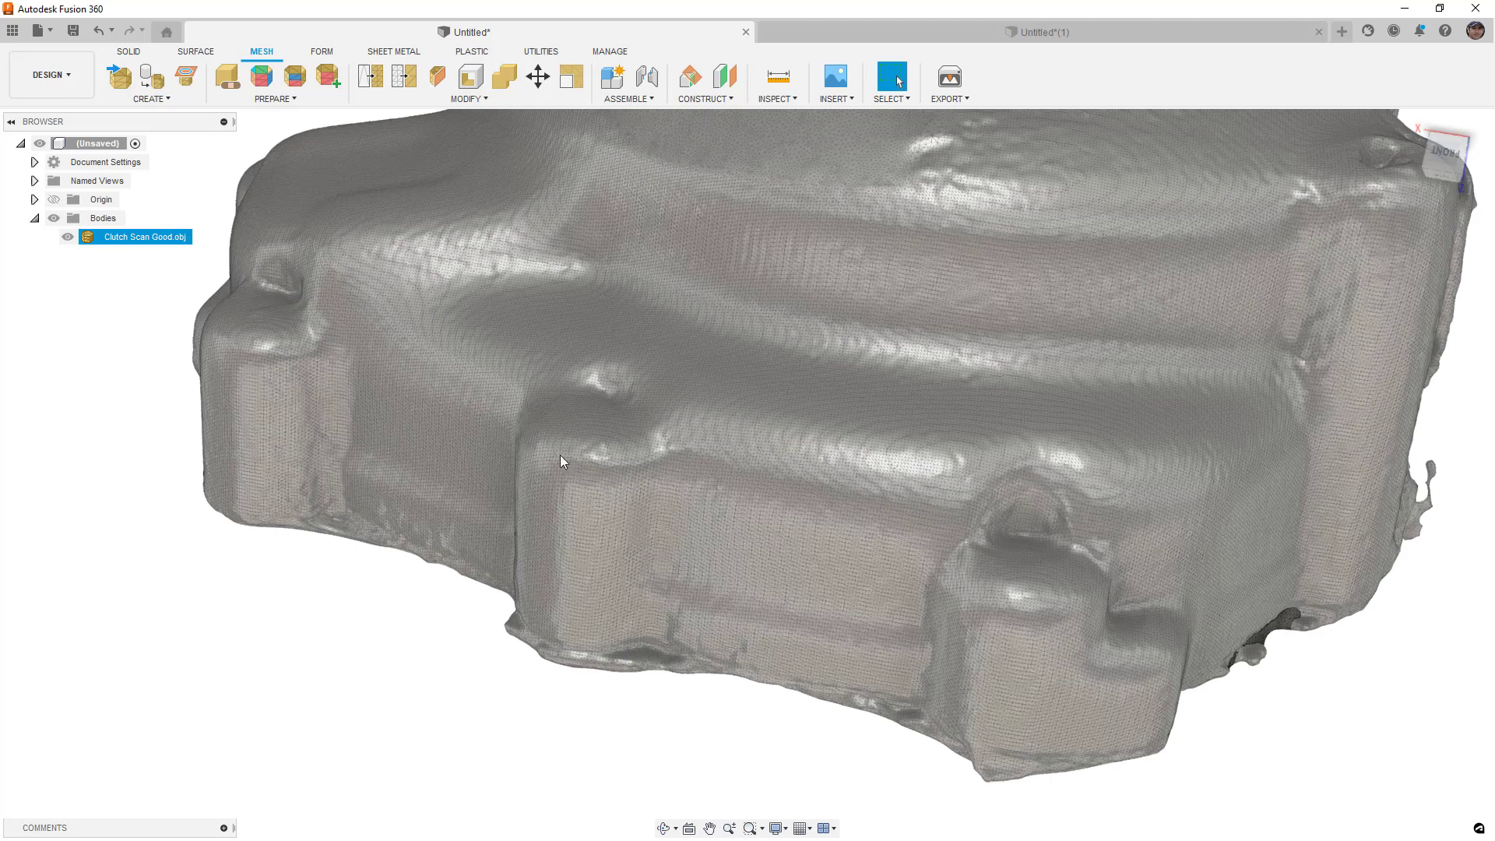
left_click(254, 553)
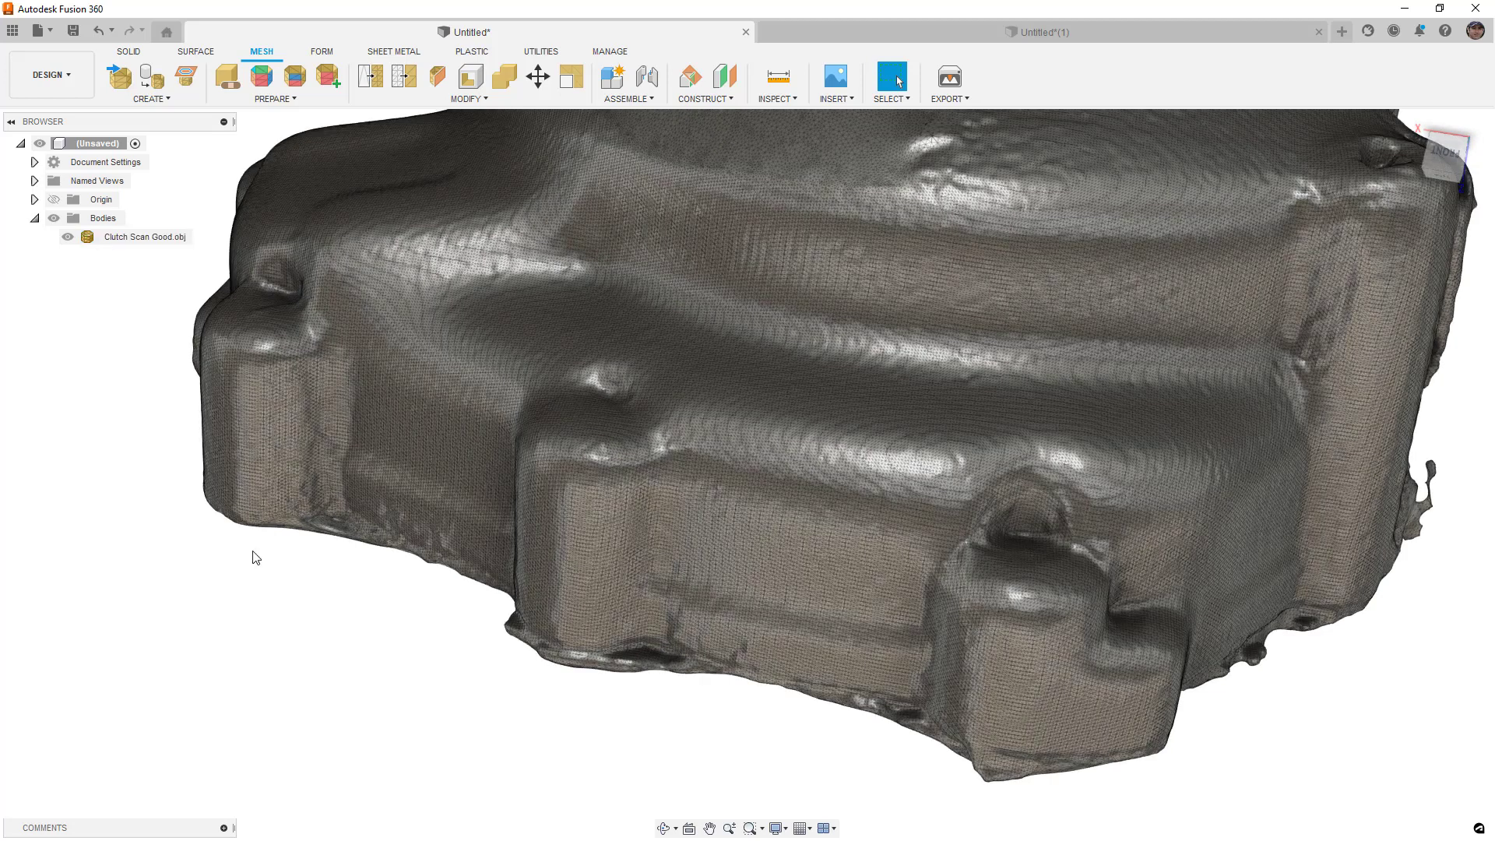
left_click(560, 591)
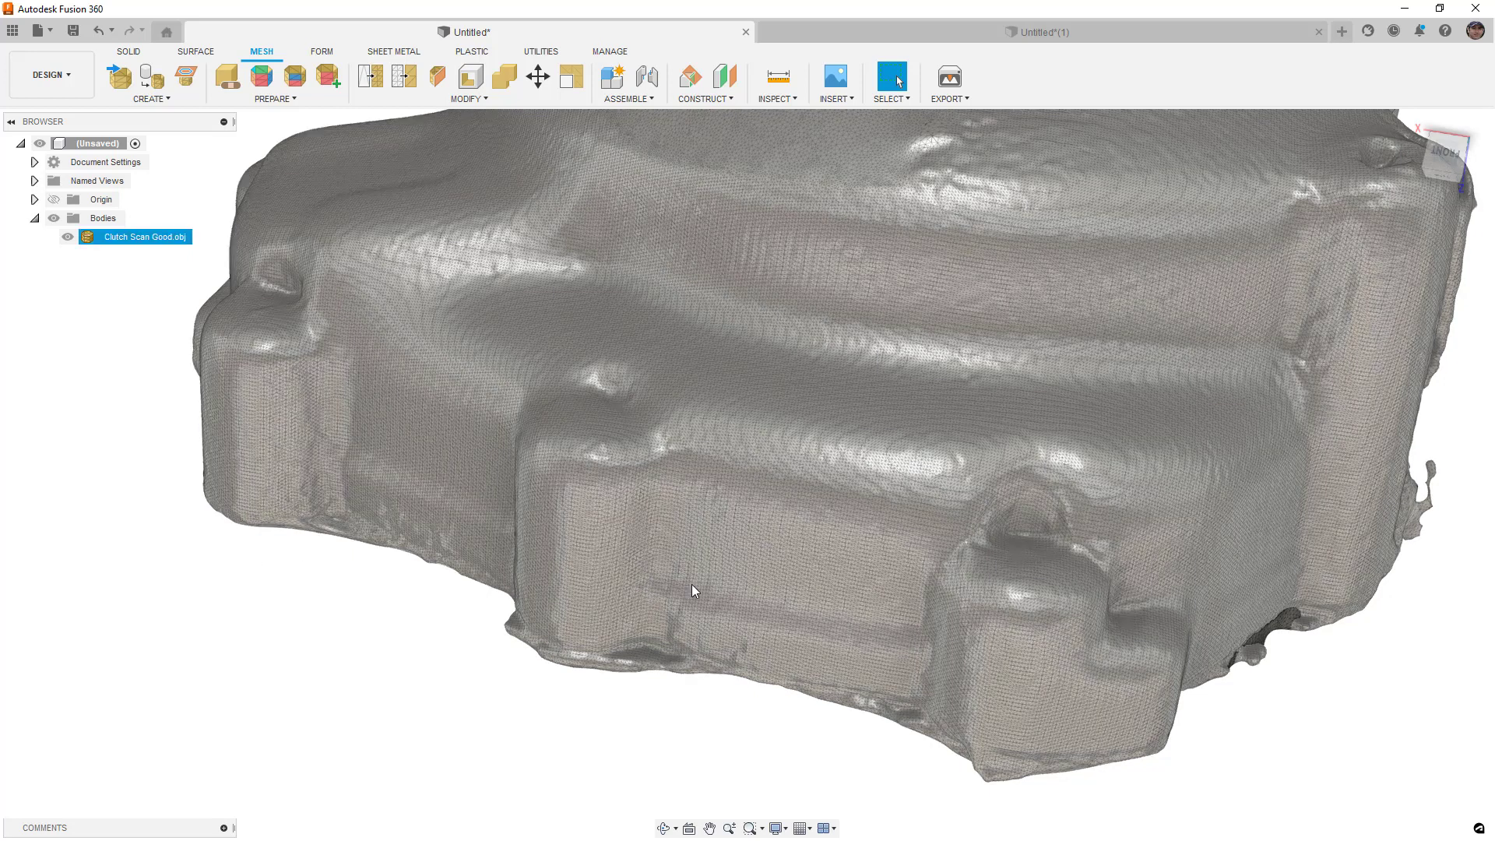
key("F4")
left_click_drag(691, 586, 693, 545)
key("Escape")
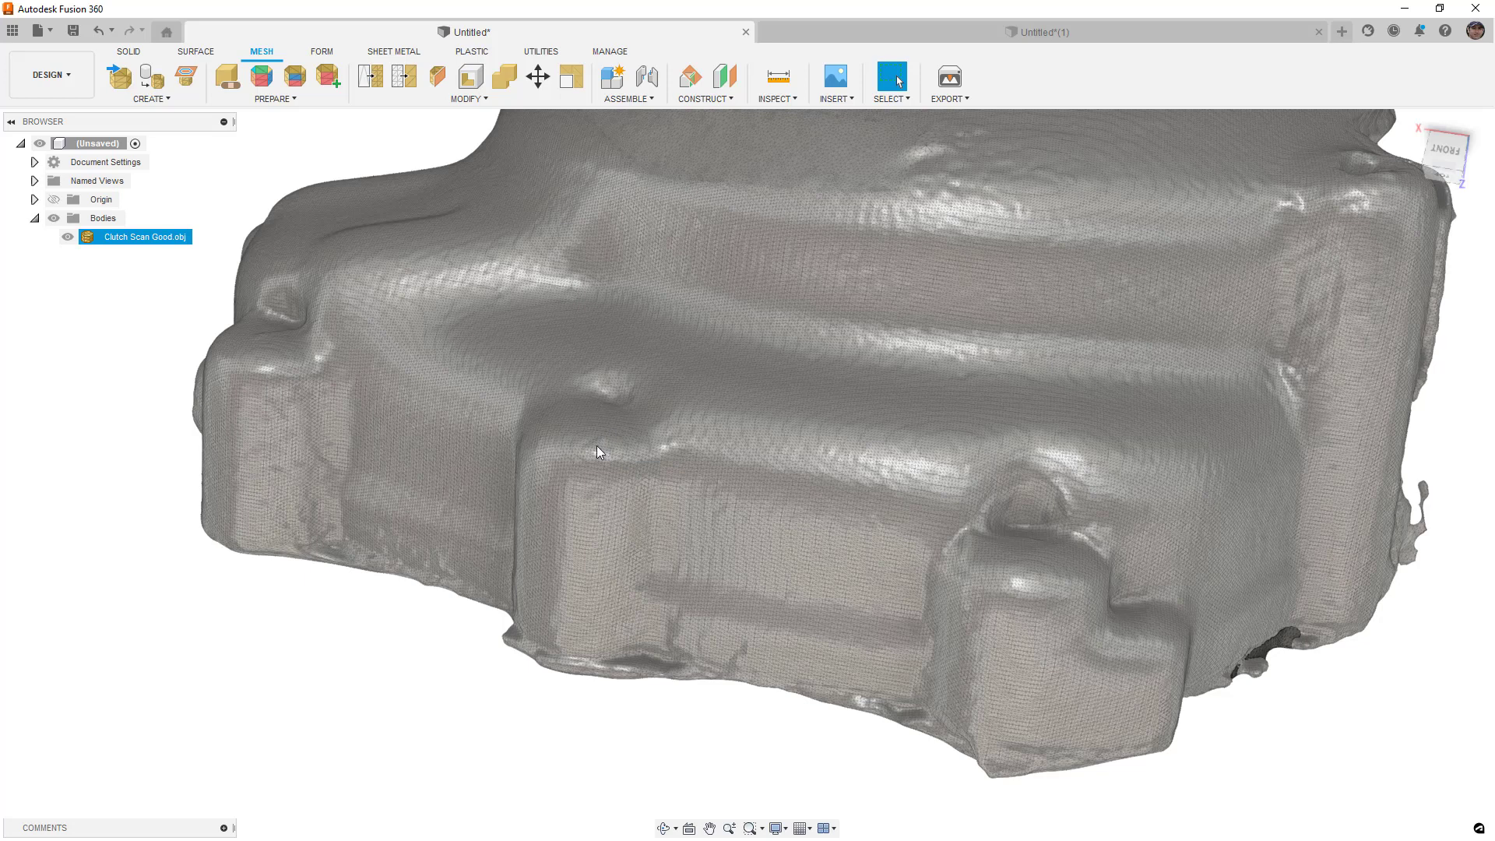
Inspect the side bosses' mesh facets up close, then zoom out to an angled front view
mouse_move(596, 451)
middle_mouse_down("shift")
mouse_move(574, 517)
mouse_move(590, 445)
mouse_move(592, 459)
middle_mouse_up("shift")
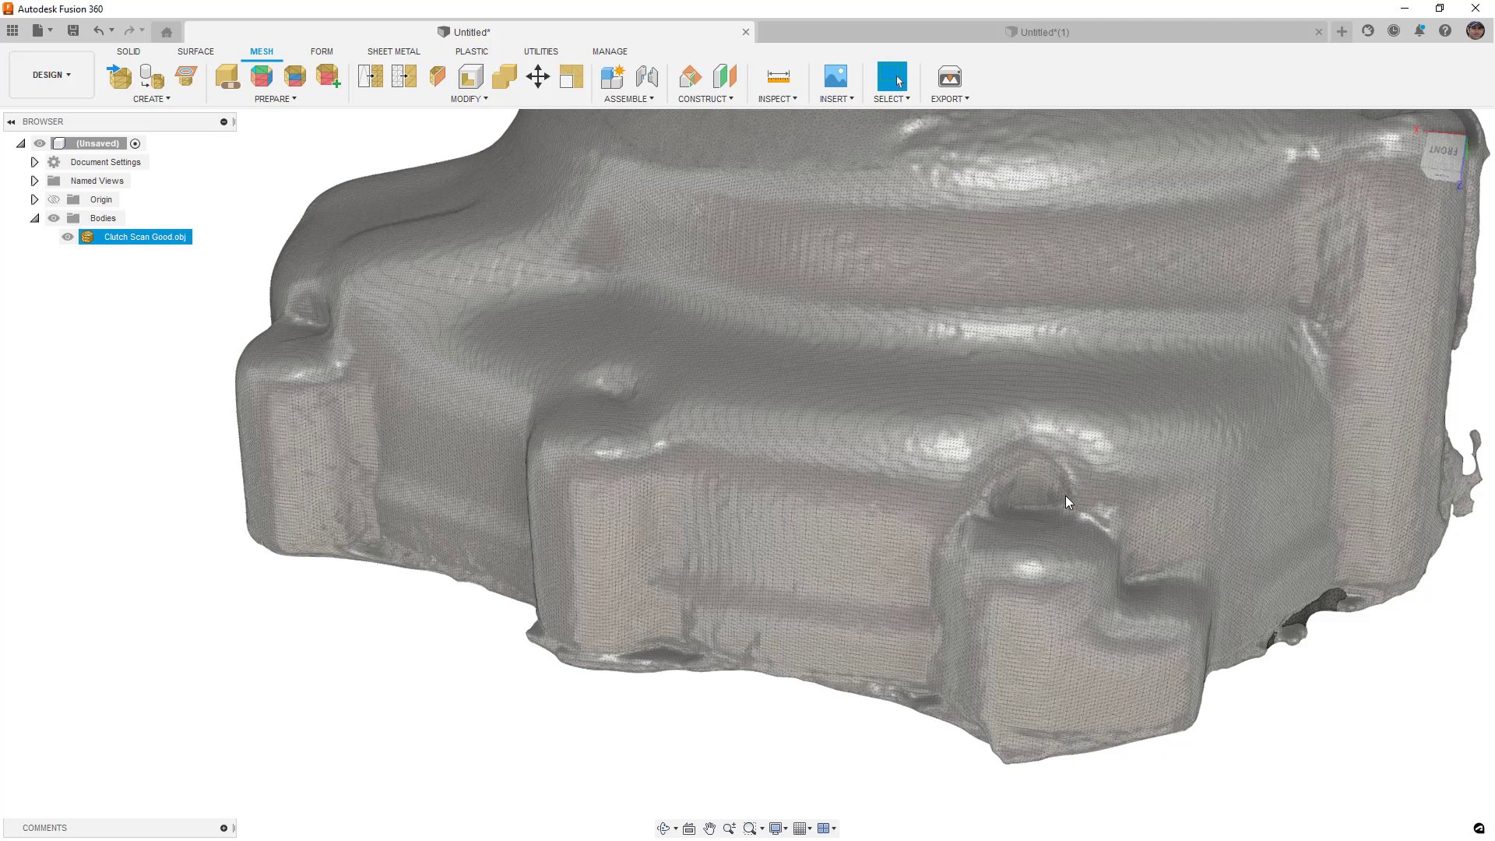
middle_click_drag(1065, 491, 1119, 588, "shift")
scroll(1116, 595, "up", 3)
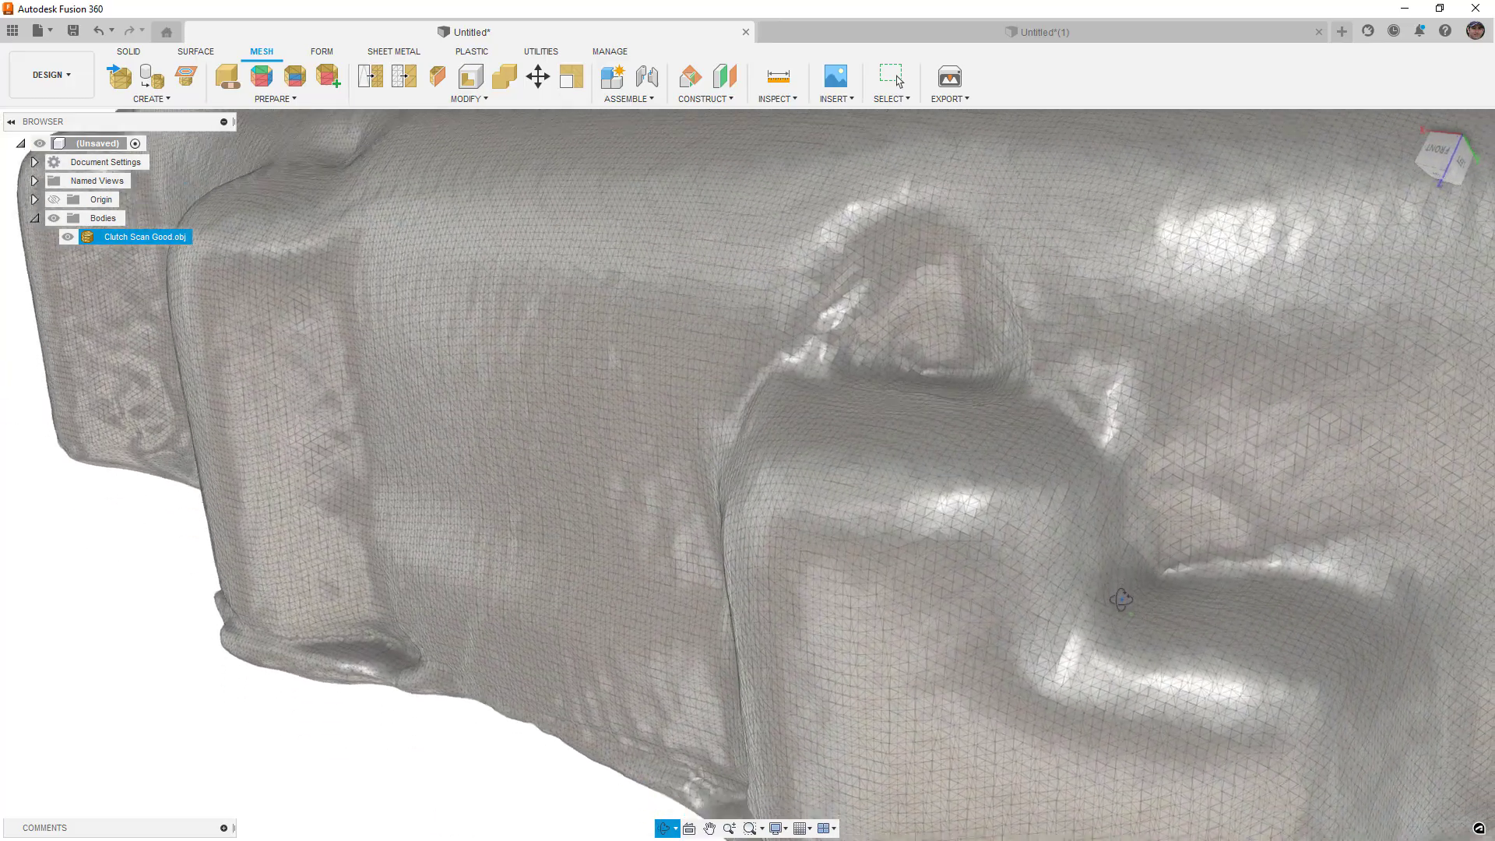
scroll(1121, 601, "down", 3)
key("Escape")
scroll(1098, 598, "down", 3)
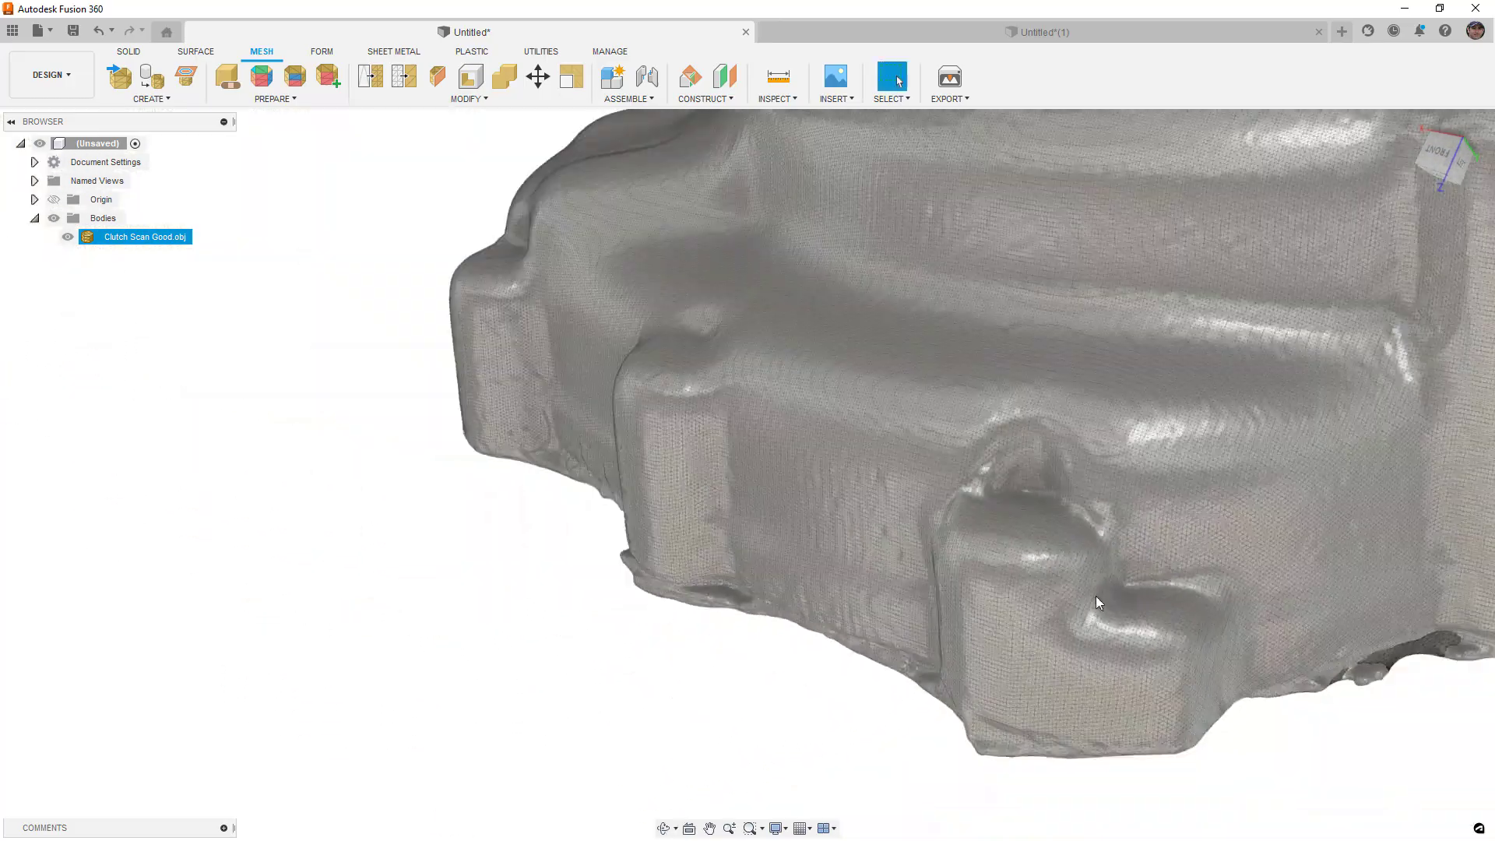
scroll(1097, 590, "down", 5)
left_click(1233, 604)
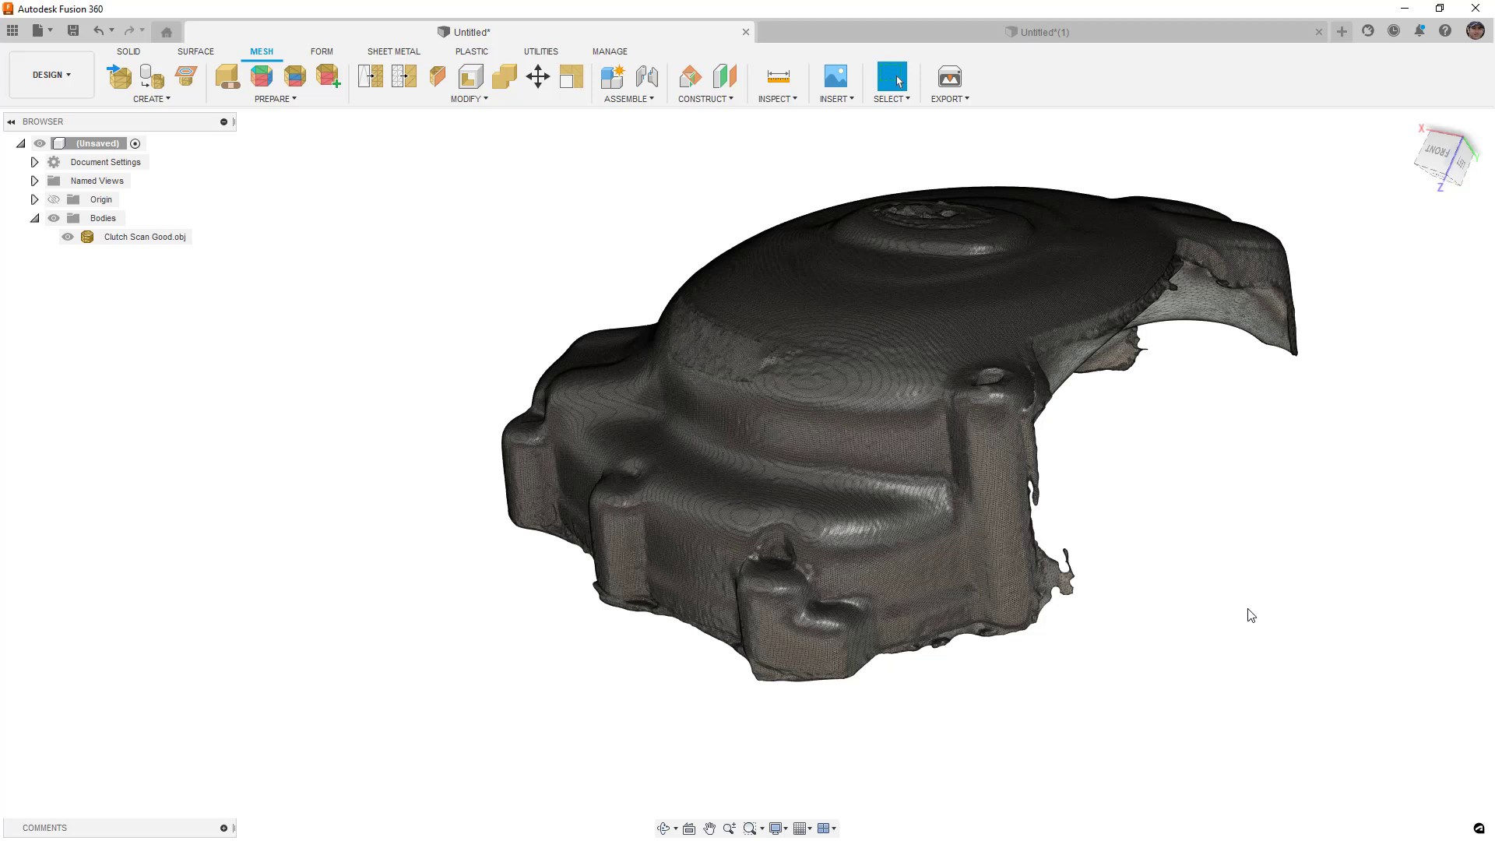
left_click(1029, 554)
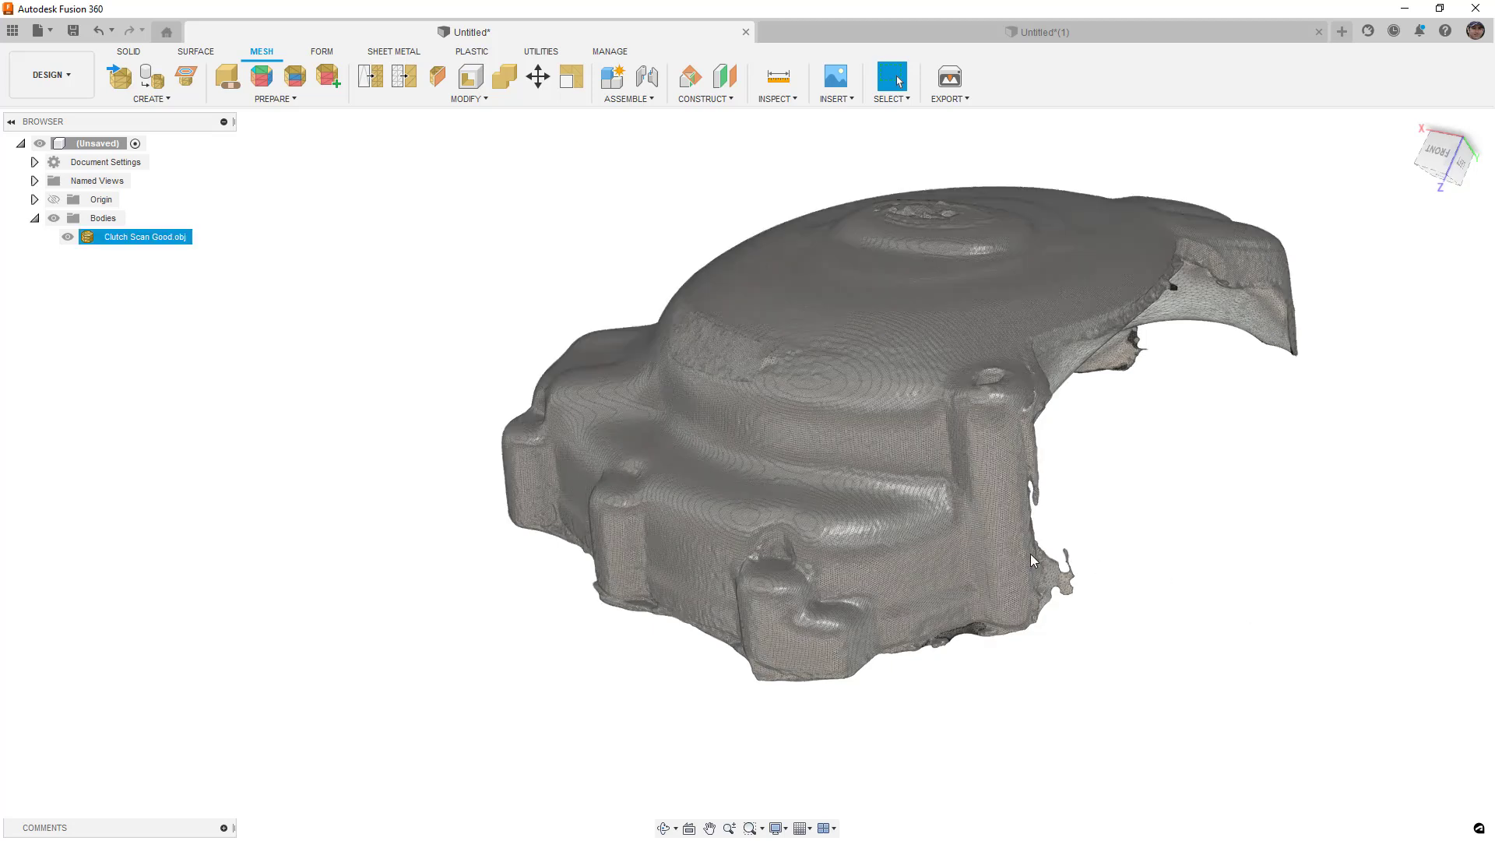
middle_click_drag(978, 514, 983, 557, "shift")
Switch to the Untitled*(1) design and orbit the clean clutch cover to a tilted front view
left_click(1021, 35)
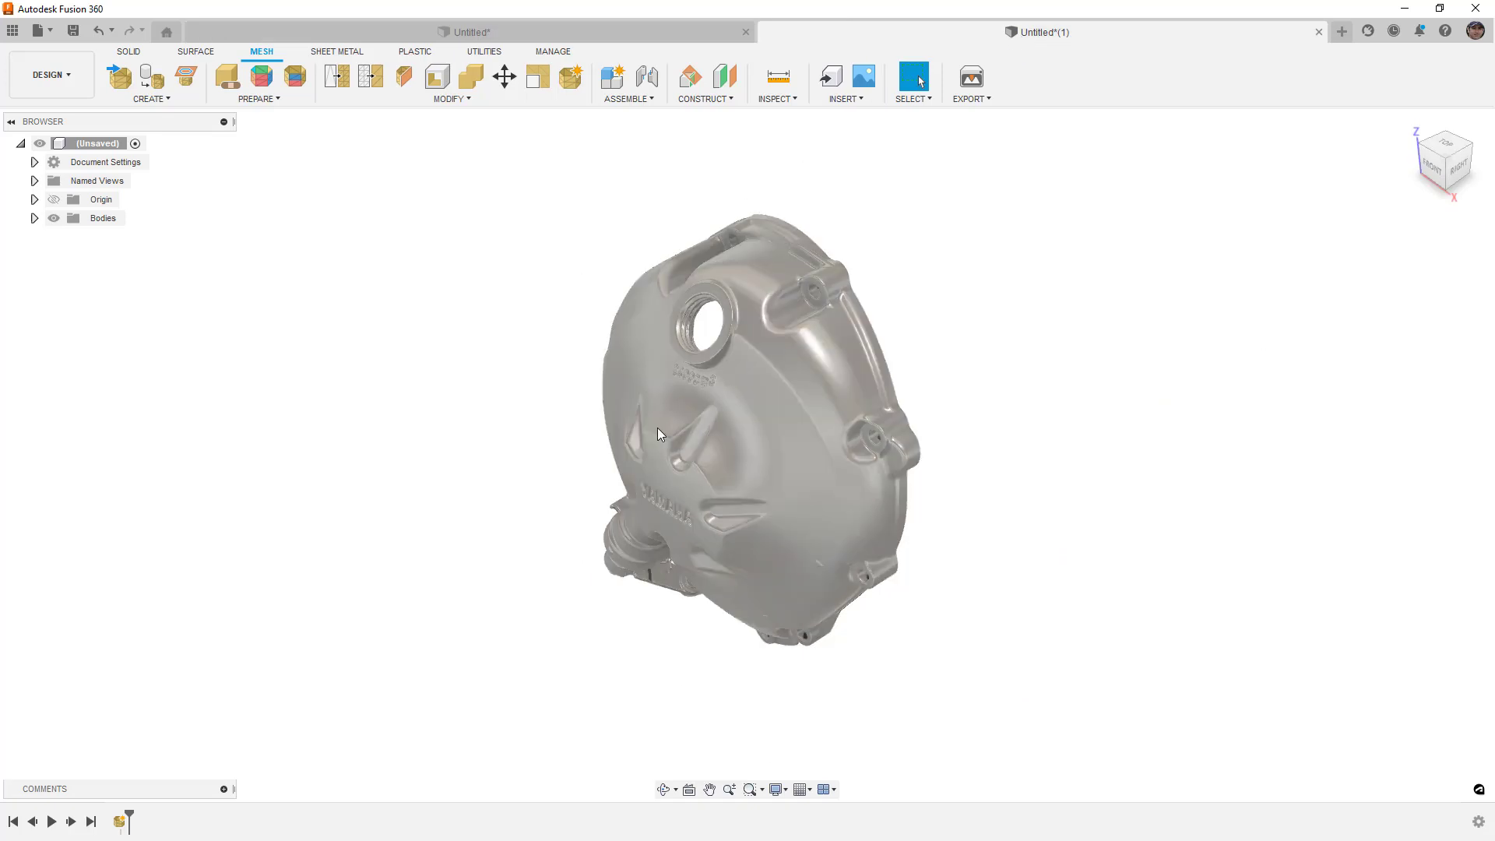
middle_click_drag(723, 598, 792, 556, "shift")
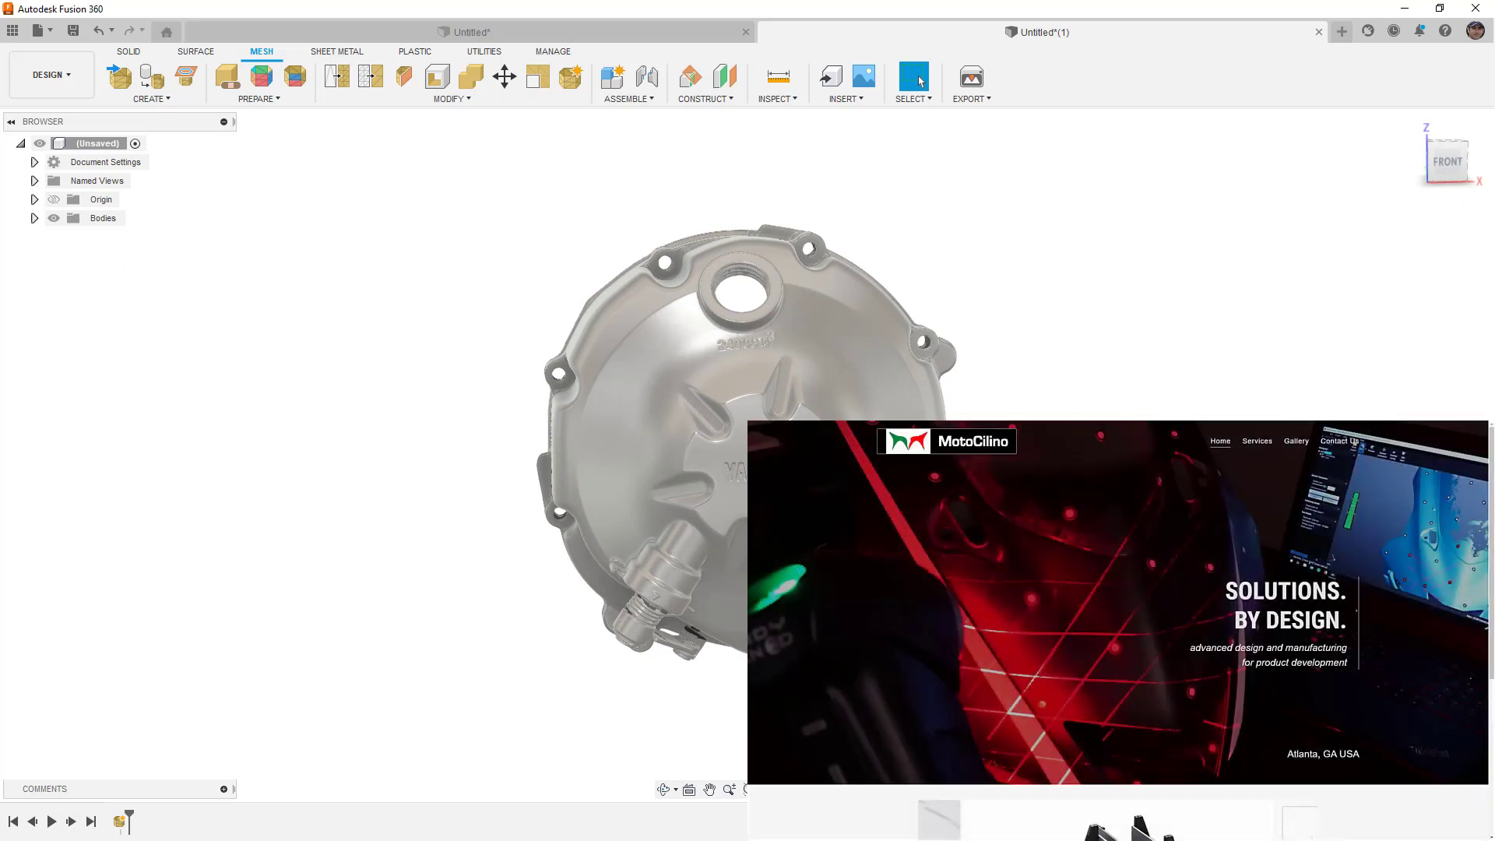
middle_click_drag(638, 540, 660, 541, "shift")
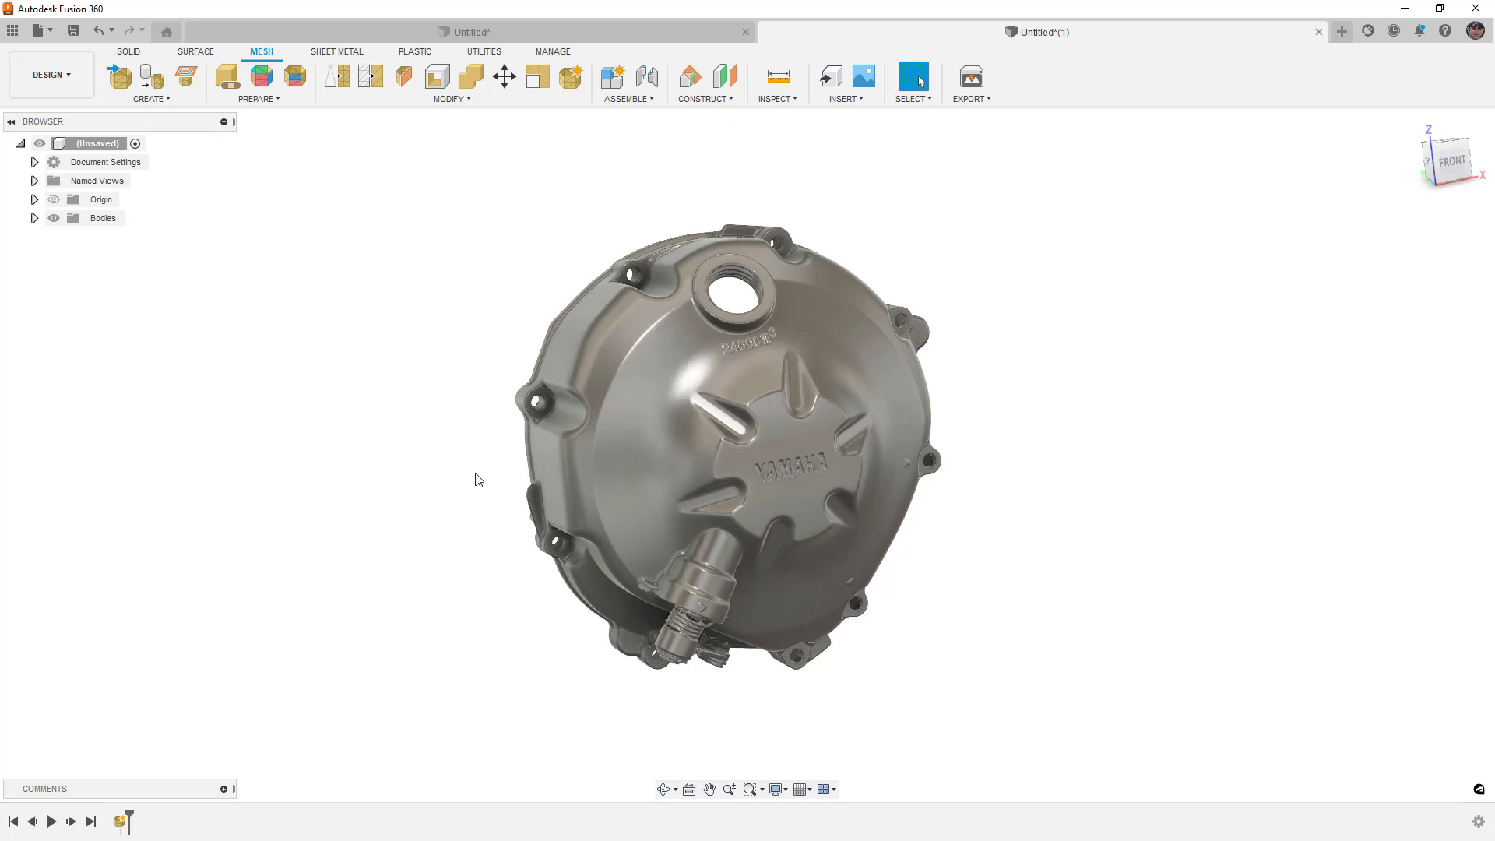
left_click(609, 446)
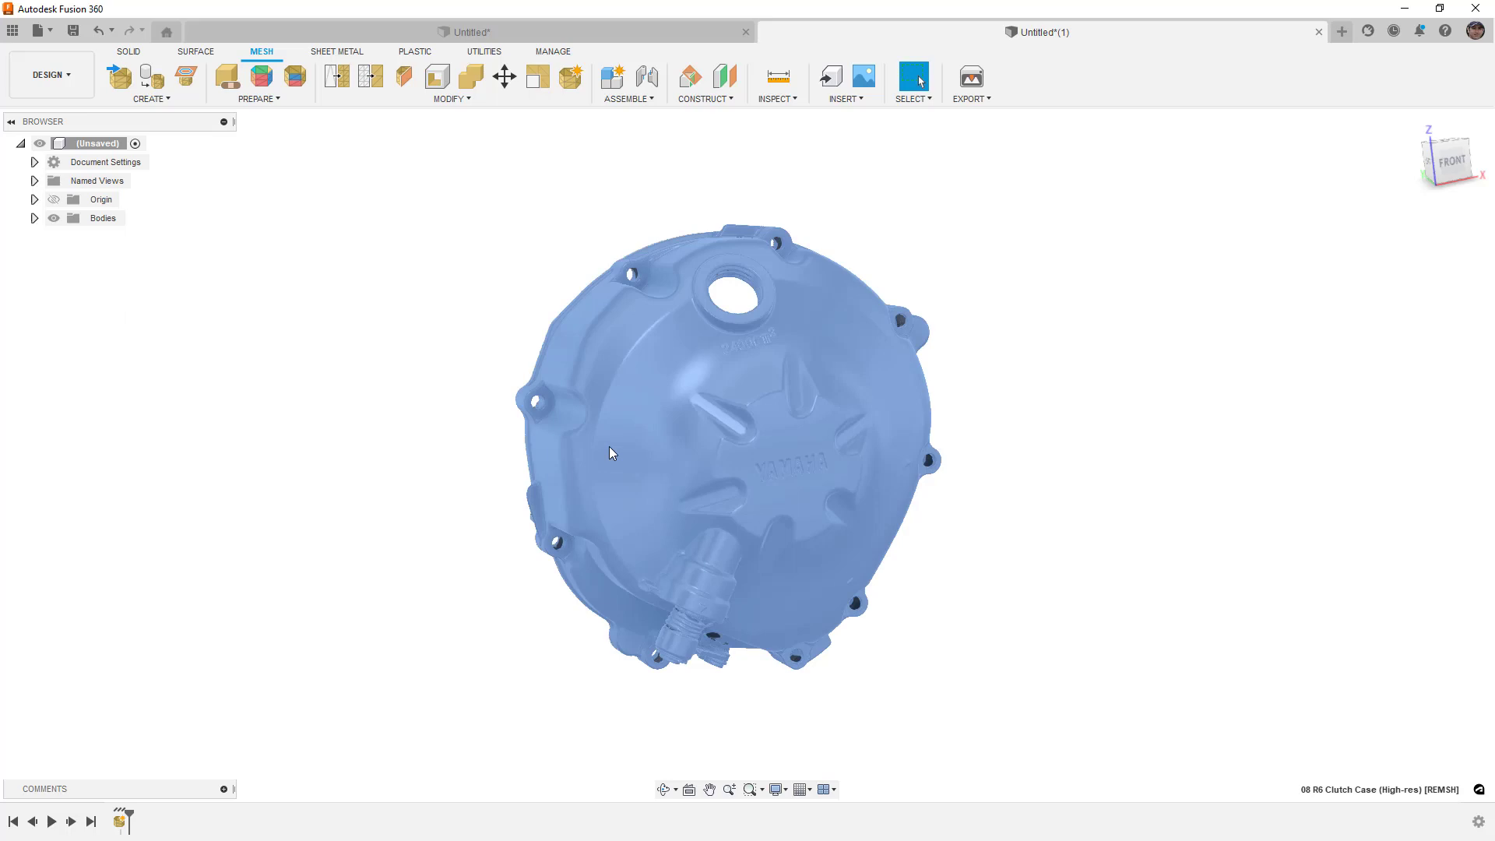
left_click(977, 439)
scroll(770, 415, "up", 5)
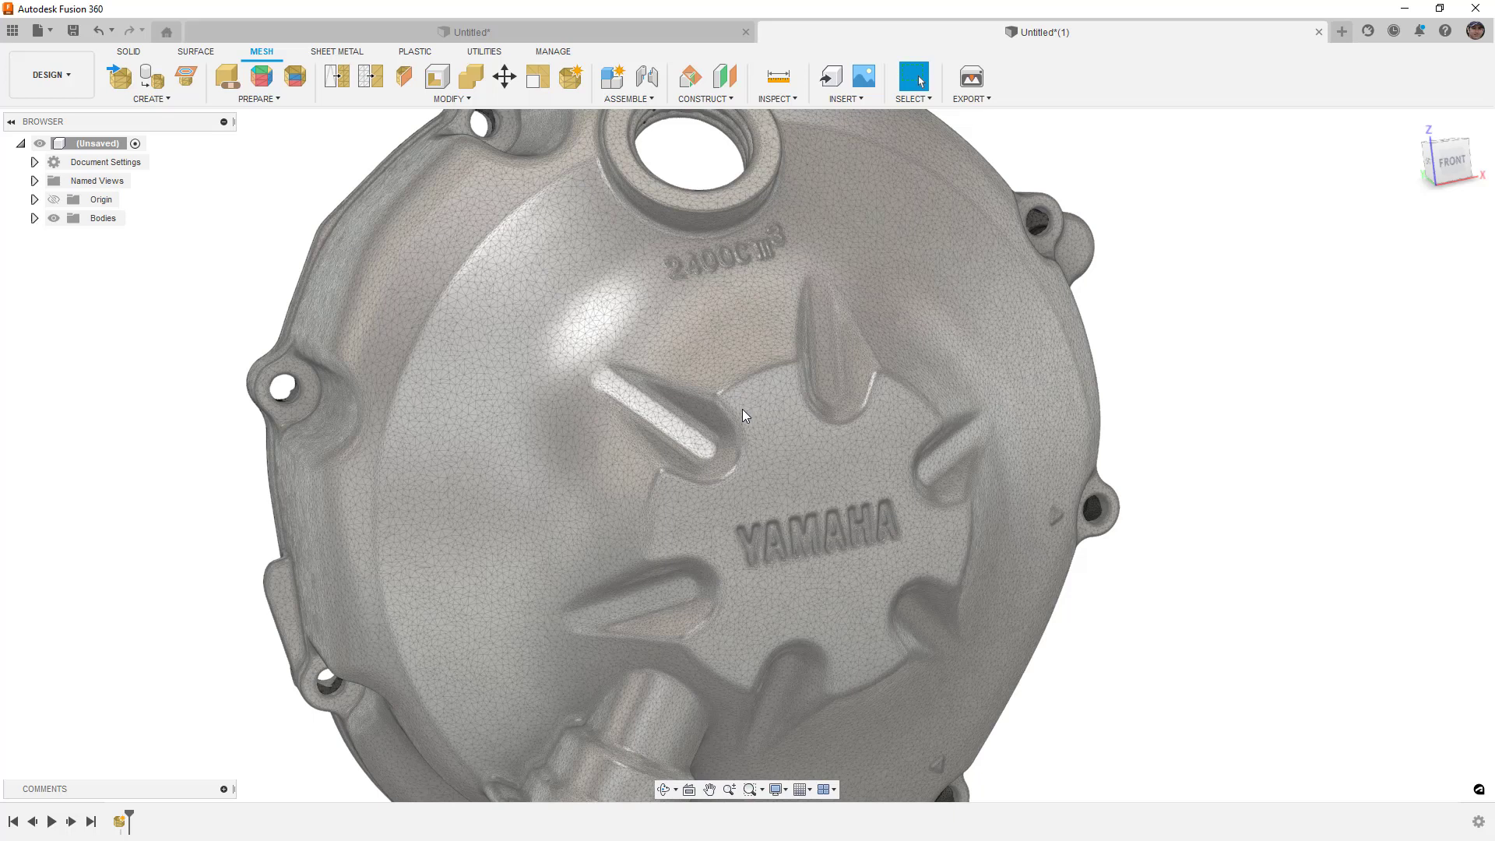
middle_click_drag(763, 445, 876, 449, "shift")
scroll(781, 451, "down", 5)
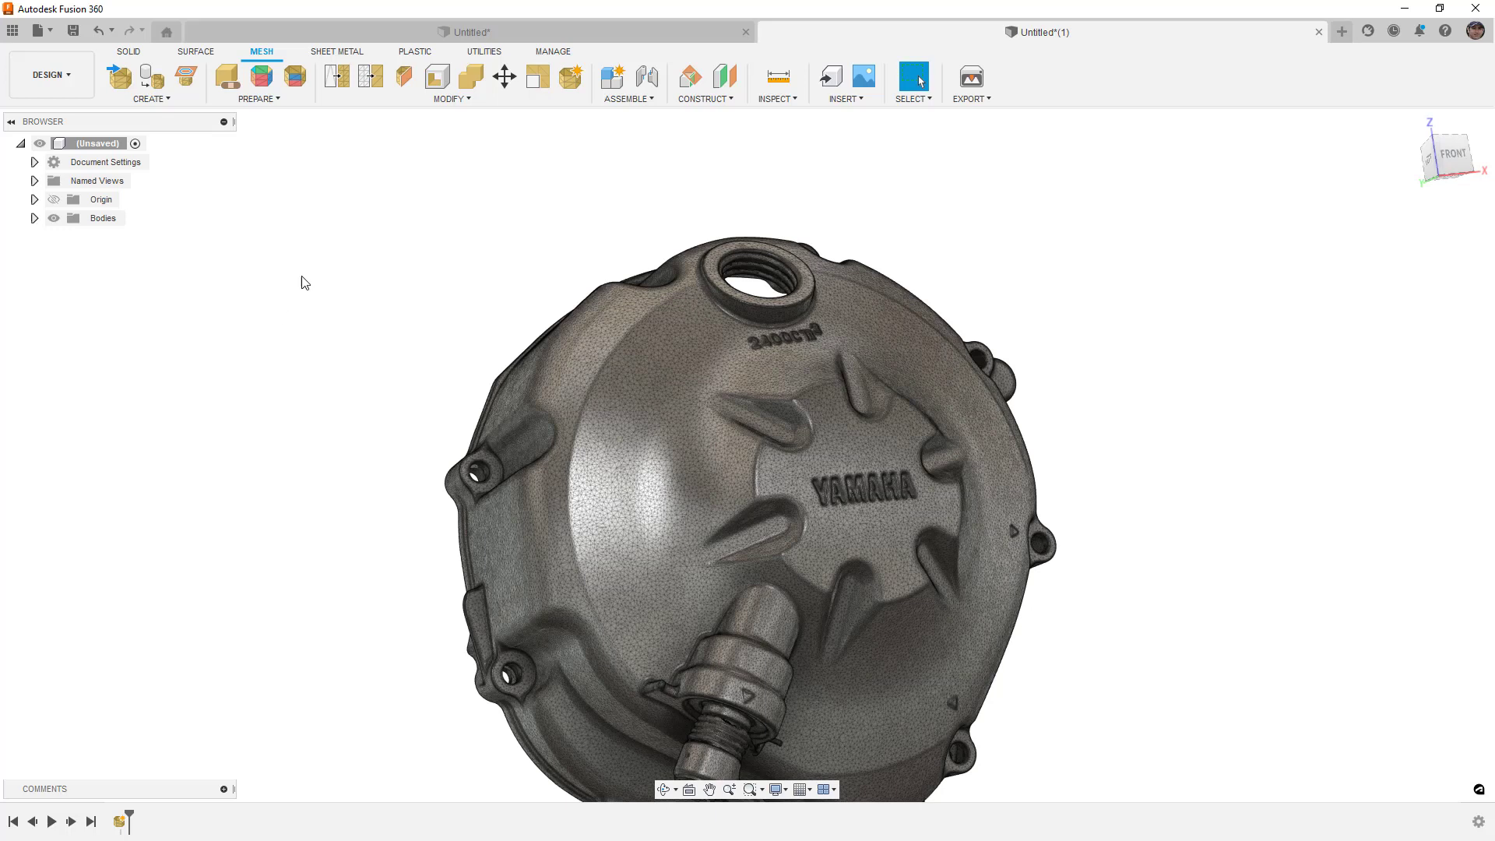
middle_click_drag(571, 408, 685, 423, "shift")
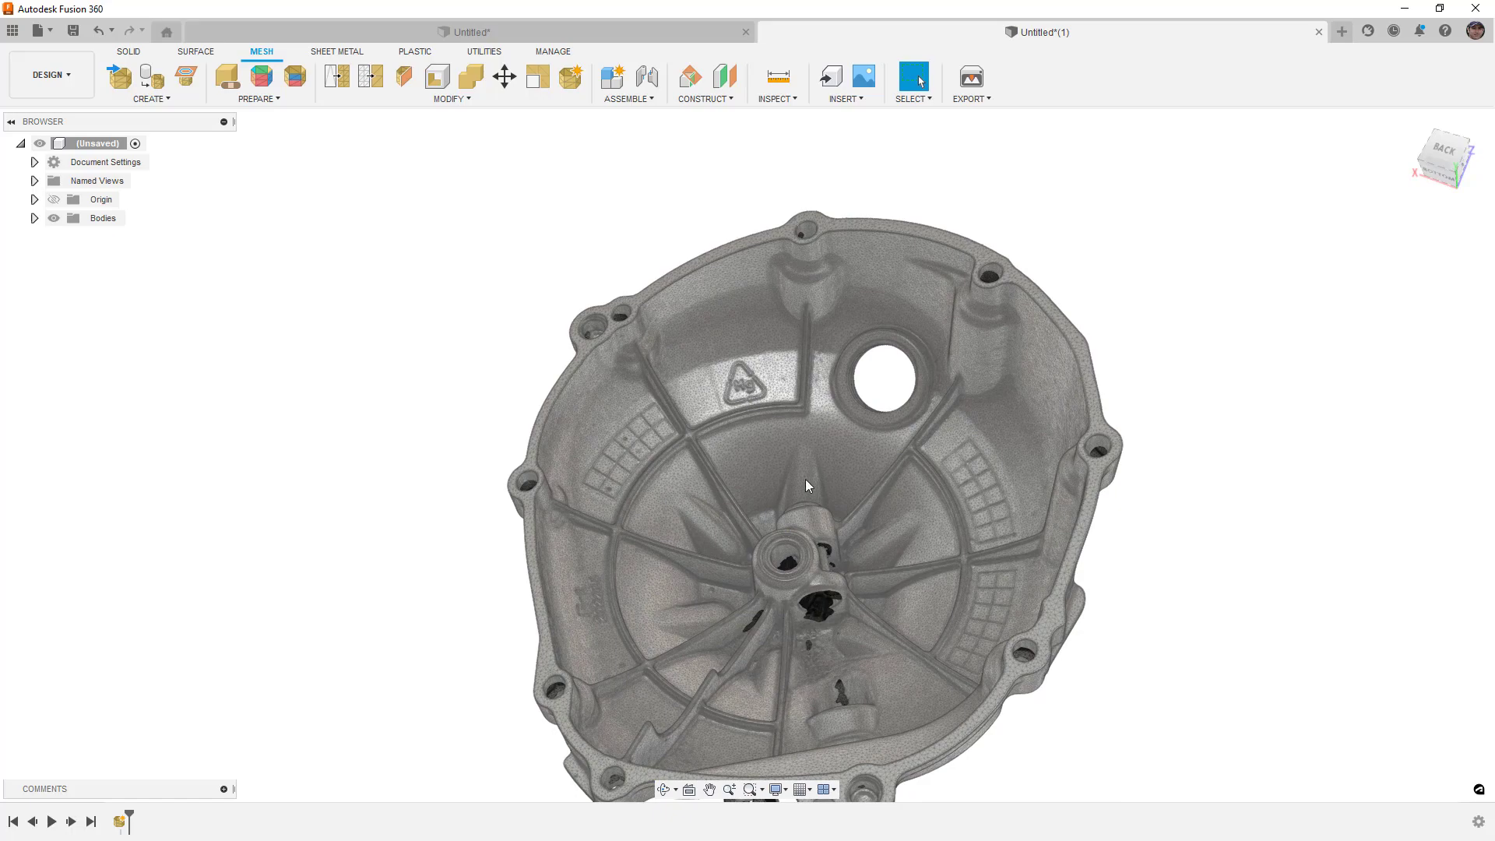
scroll(800, 528, "up", 10)
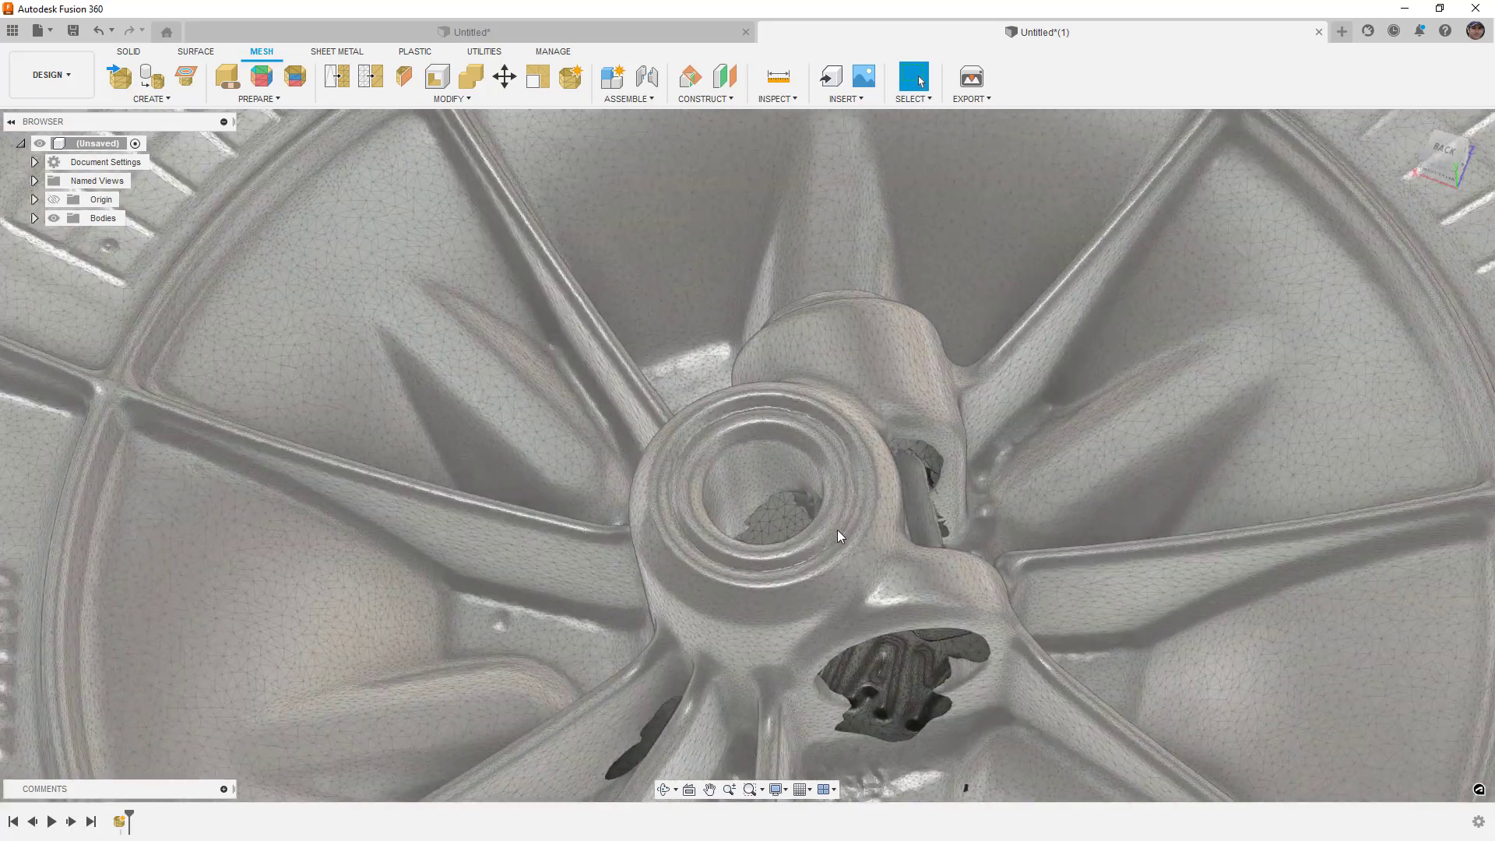
mouse_move(837, 529)
middle_mouse_down("shift")
mouse_move(847, 581)
mouse_move(888, 497)
mouse_move(865, 601)
mouse_move(834, 517)
mouse_move(860, 520)
middle_mouse_up("shift")
middle_click_drag(1071, 604, 919, 638)
scroll(1034, 612, "up", 6)
middle_click_drag(1030, 610, 992, 577, "shift")
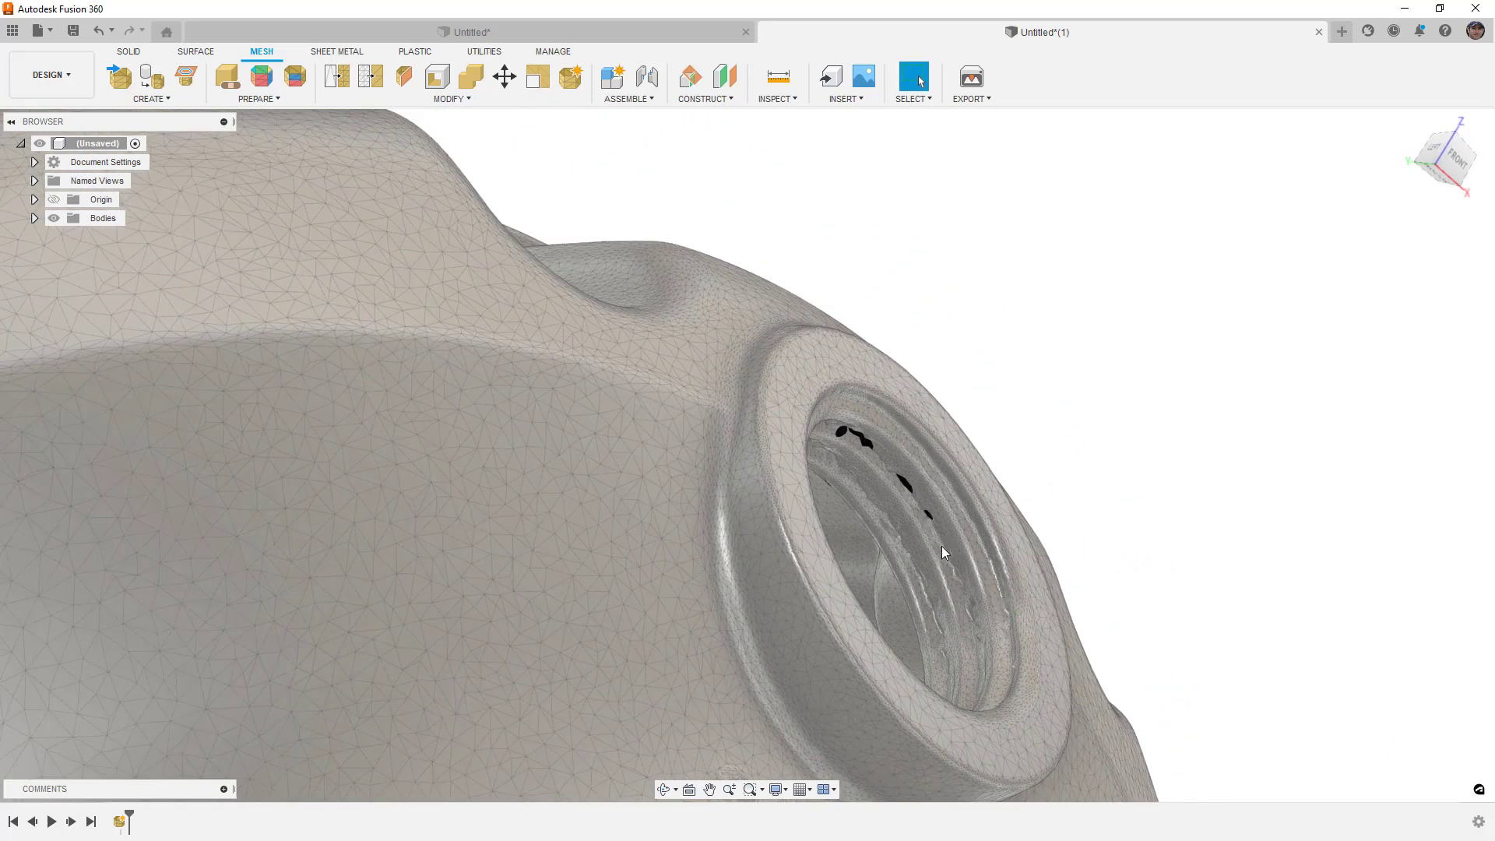
scroll(942, 544, "up", 4)
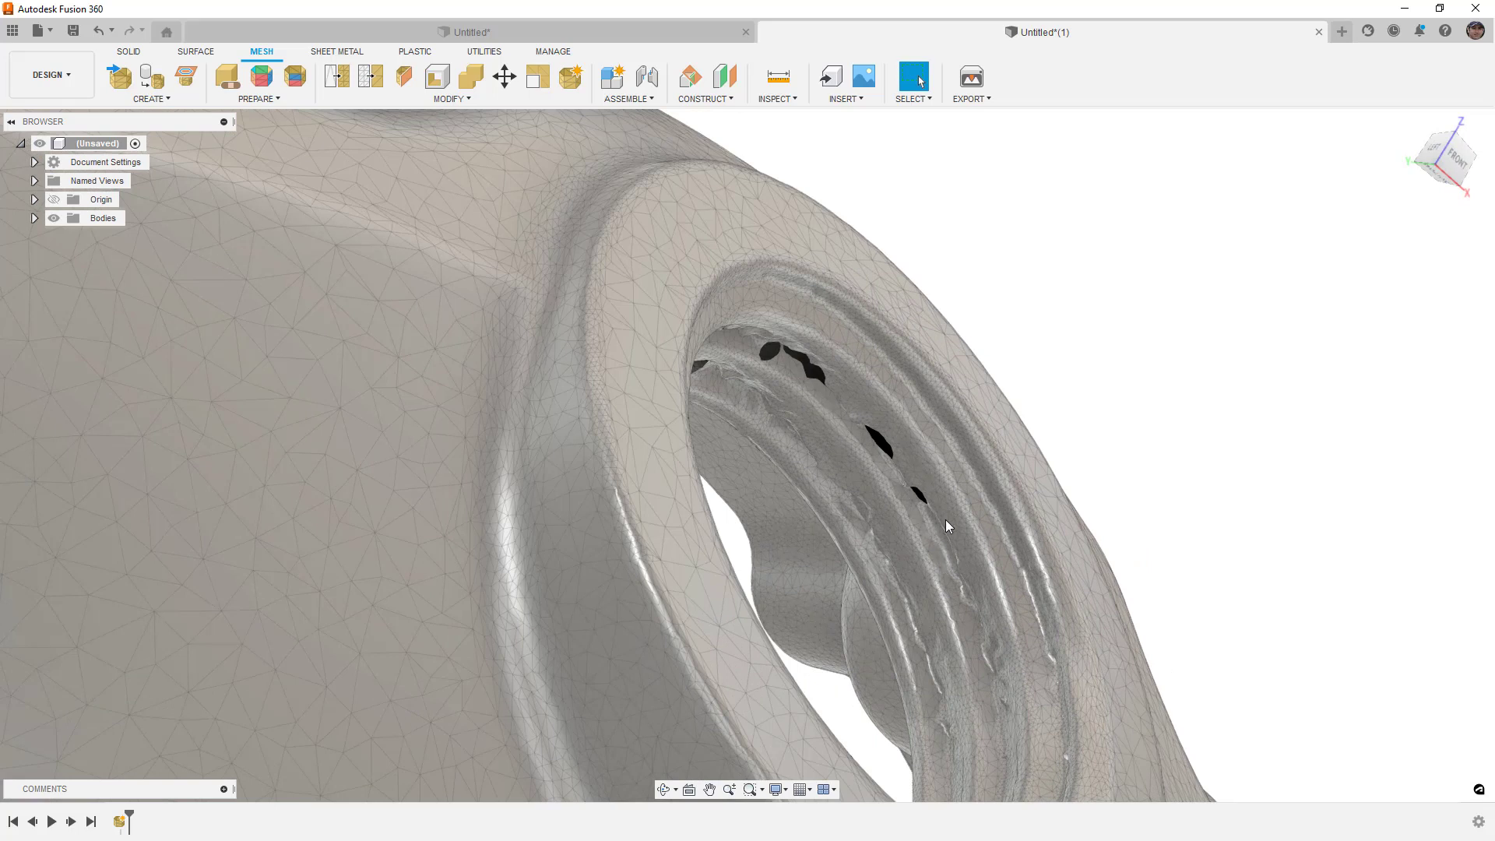
scroll(945, 521, "down", 10)
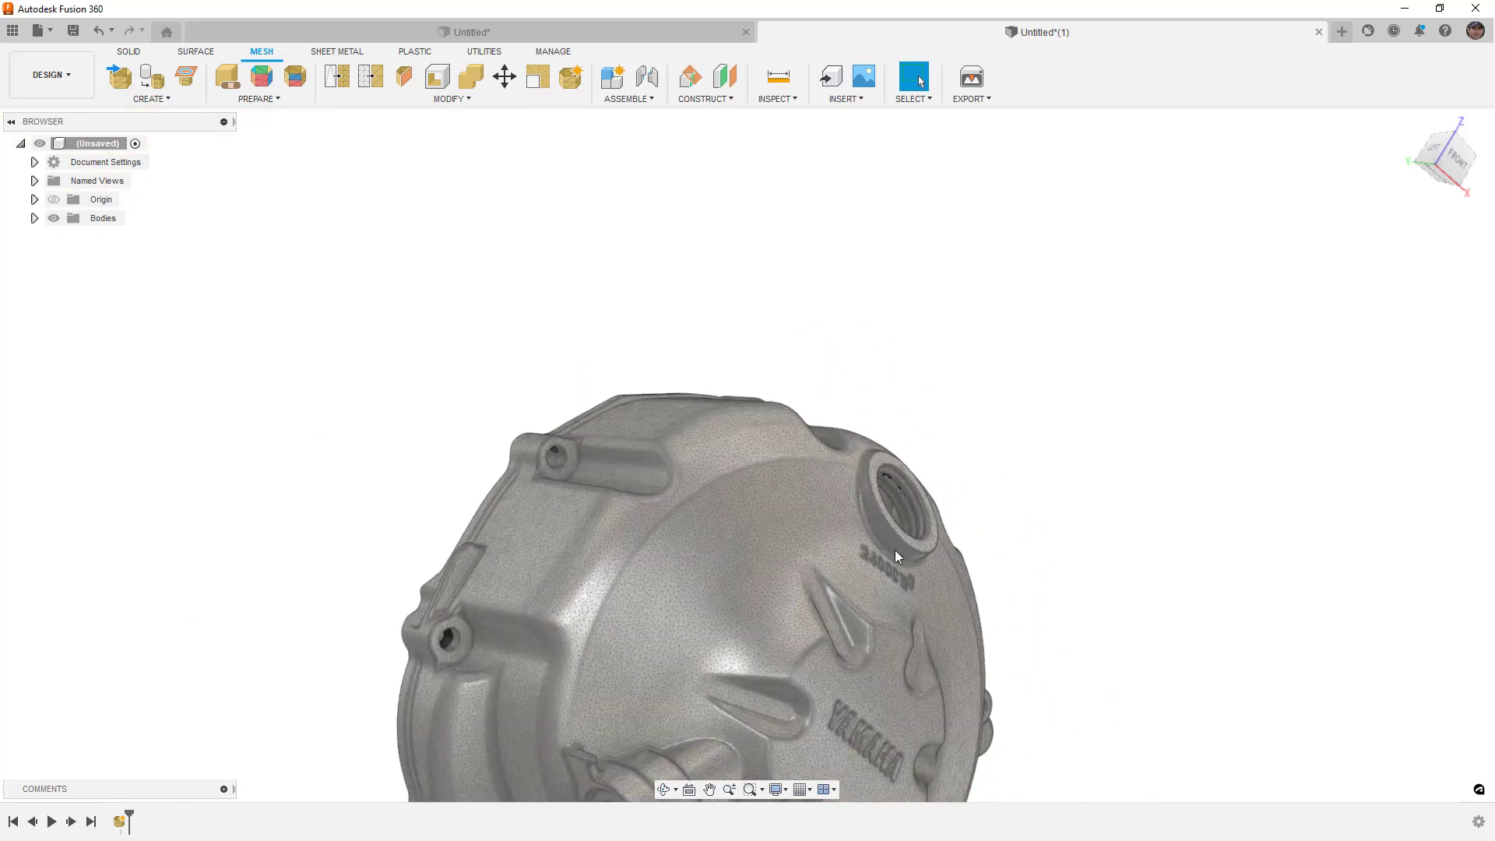
mouse_move(905, 605)
middle_mouse_down("shift")
mouse_move(787, 514)
mouse_move(856, 551)
middle_mouse_up("shift")
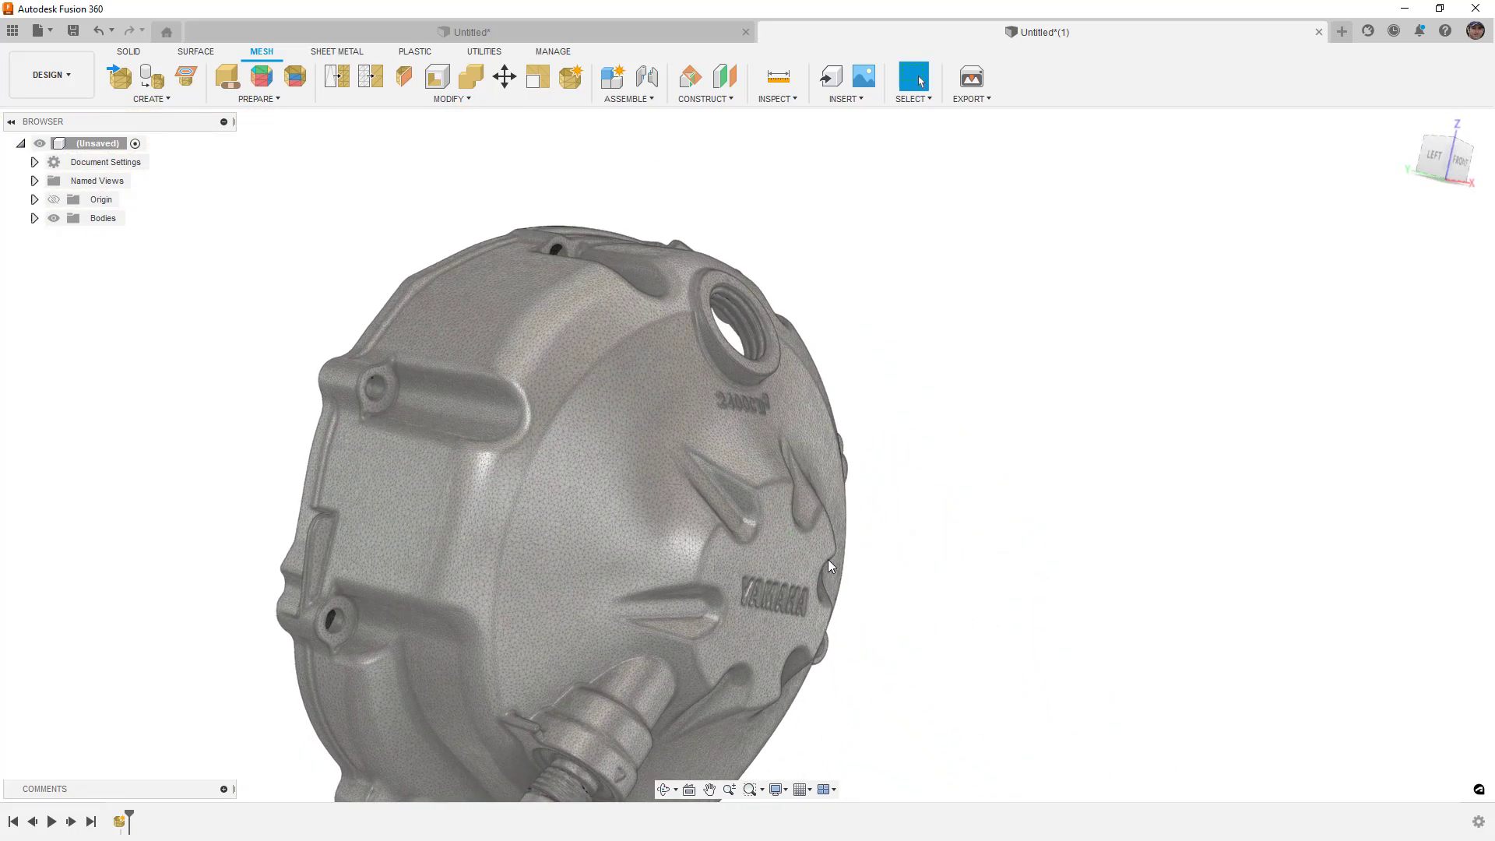
left_click(1459, 160)
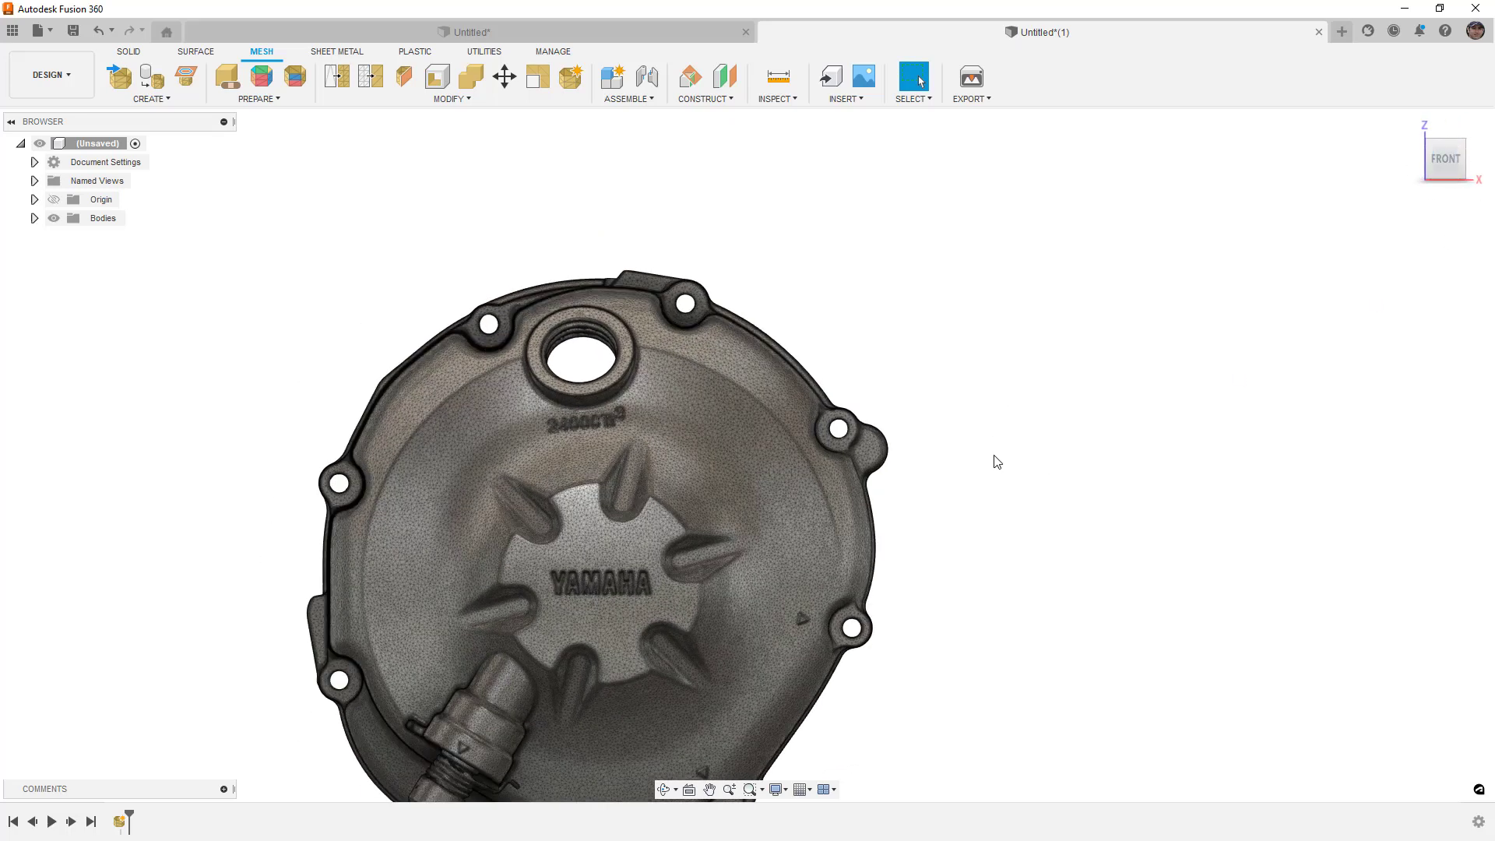
scroll(997, 462, "down", 2)
middle_click_drag(958, 534, 1021, 457)
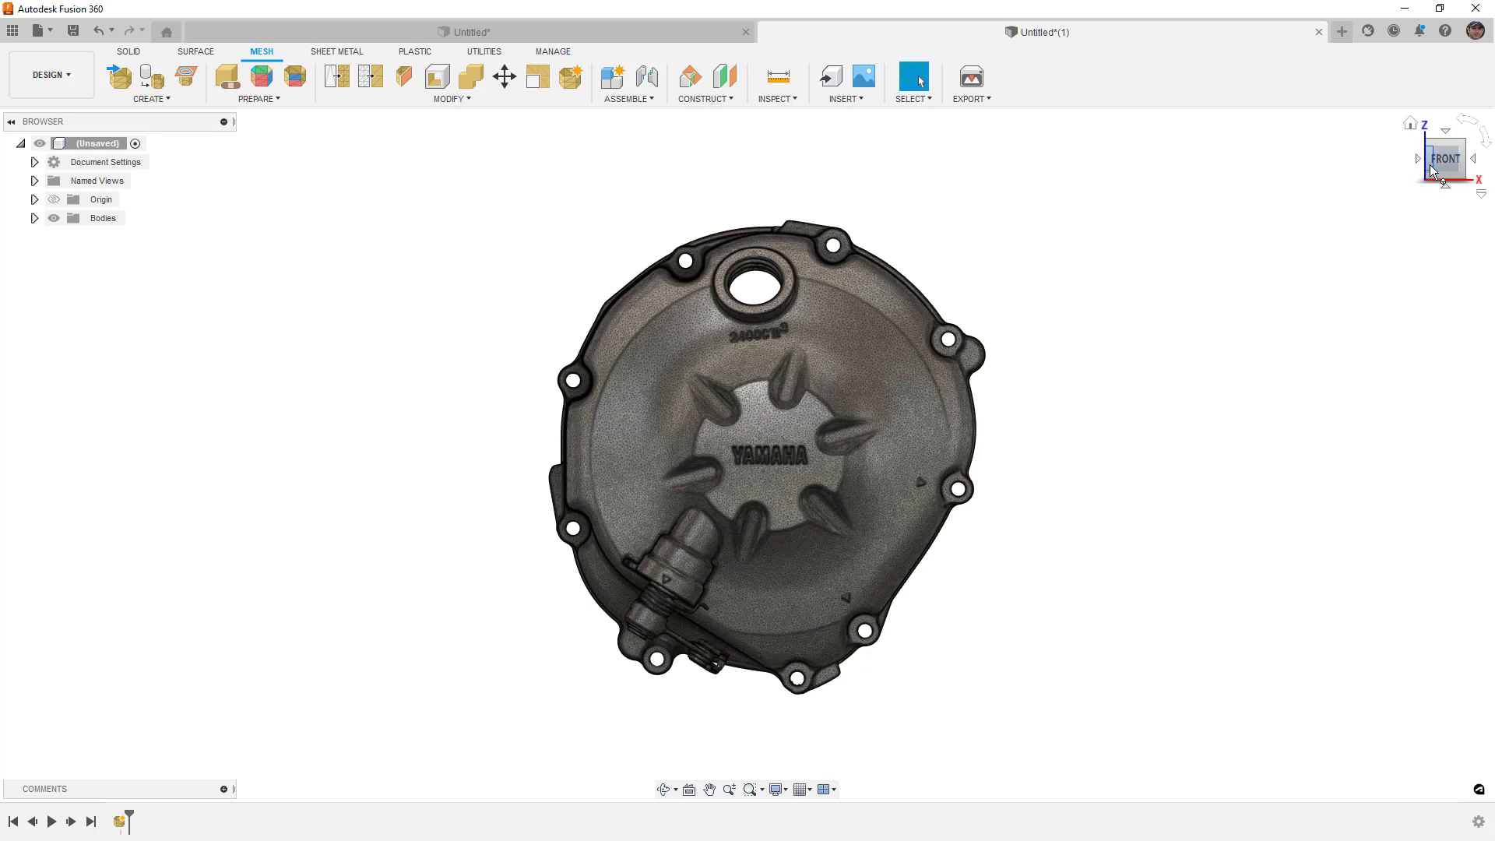
View the cover from ViewCube Left, Top and Front, orbiting to inspect its ribbed interior
left_click(1416, 161)
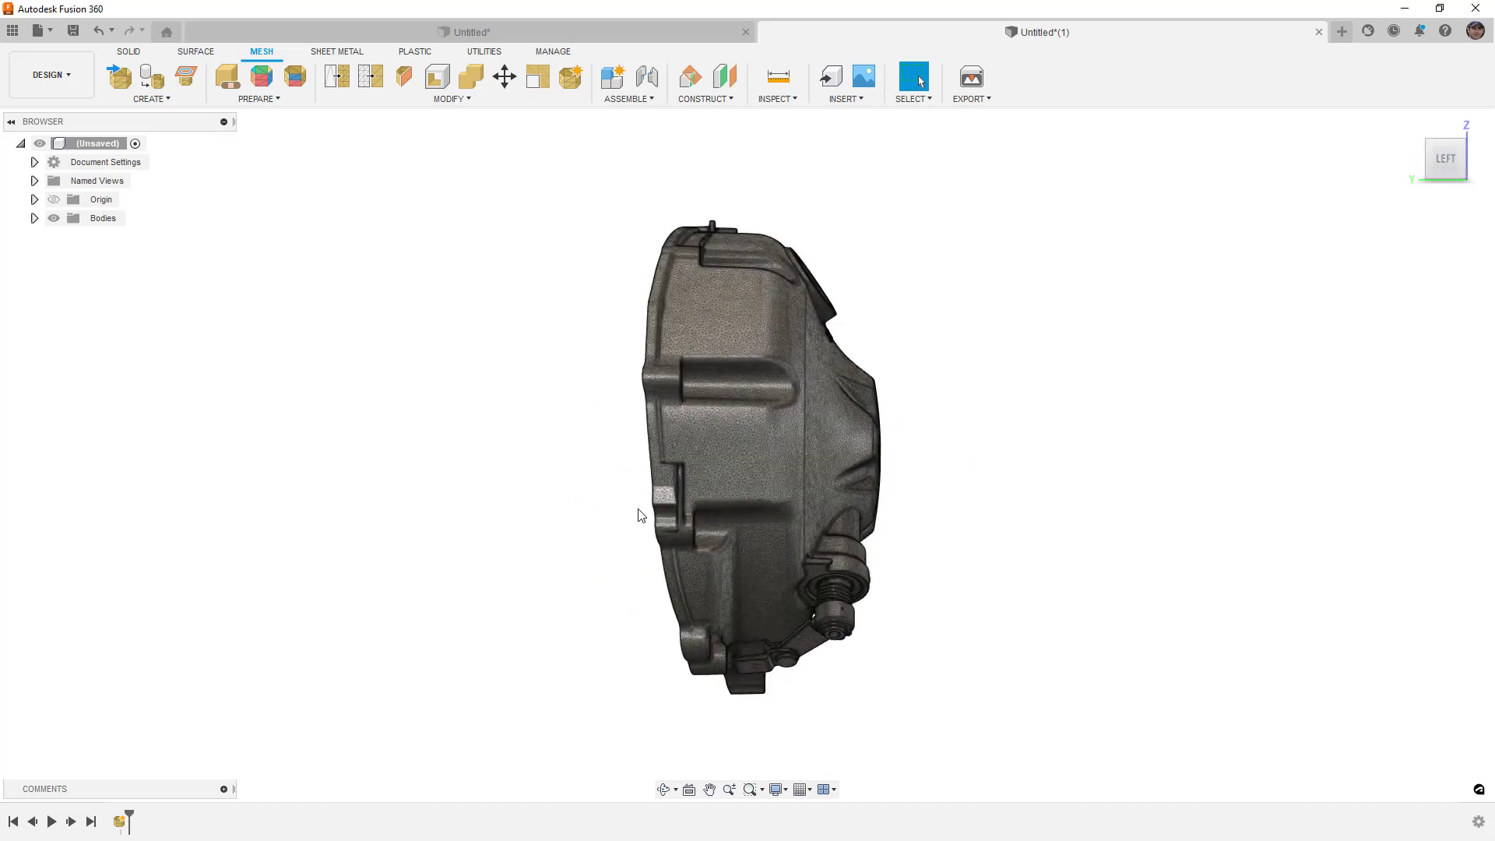
middle_click_drag(853, 360, 965, 442, "shift")
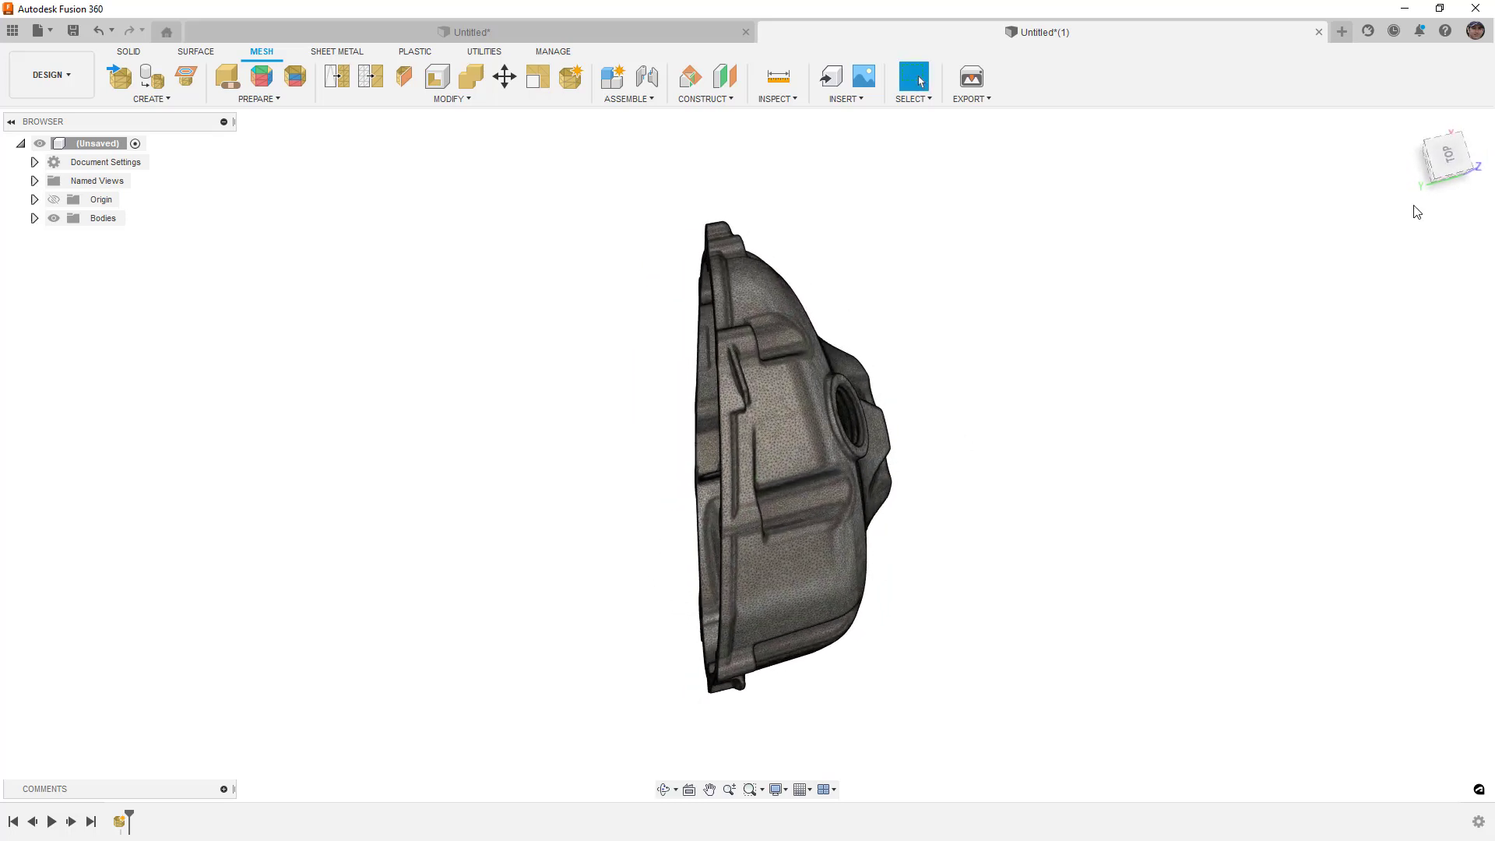
left_click(1445, 156)
middle_click_drag(726, 403, 420, 300, "shift")
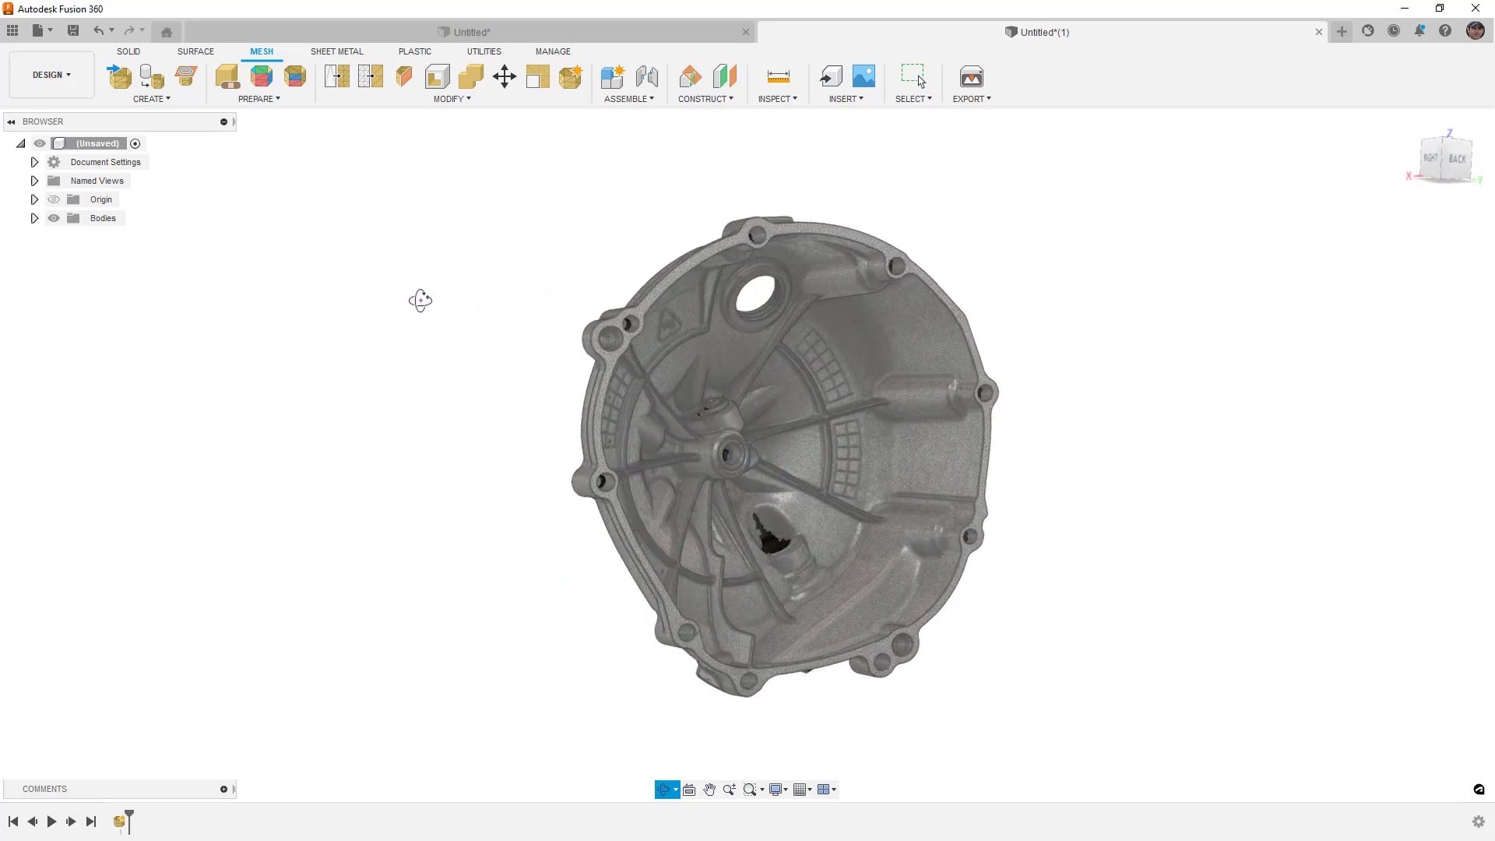
left_click_drag(421, 298, 833, 283)
key("Escape")
left_click(1433, 162)
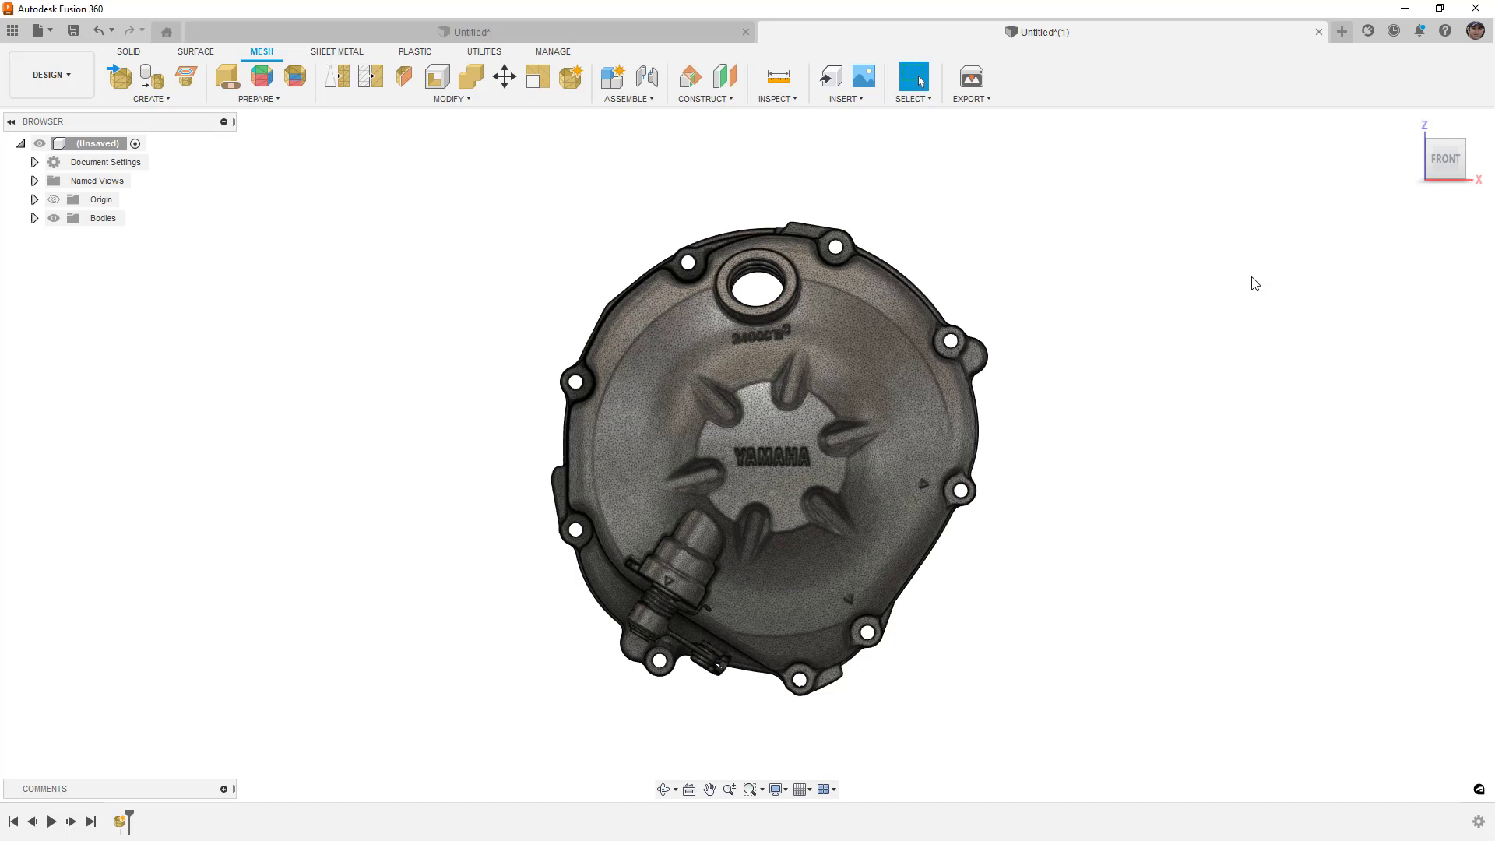
Switch to the Untitled* hobby scan design and view it from the front
left_click(576, 31)
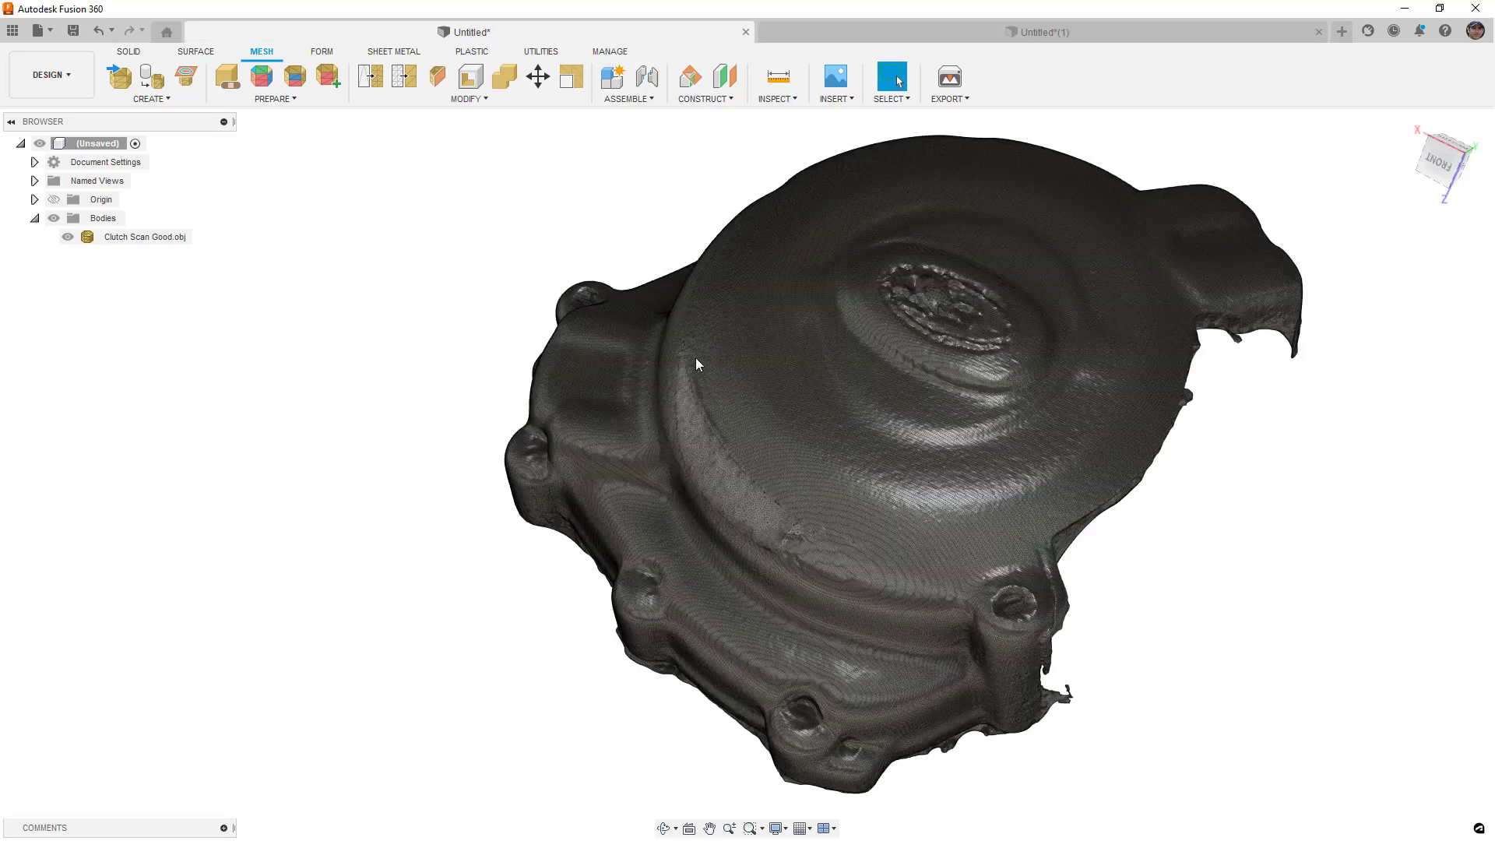
left_click(1434, 161)
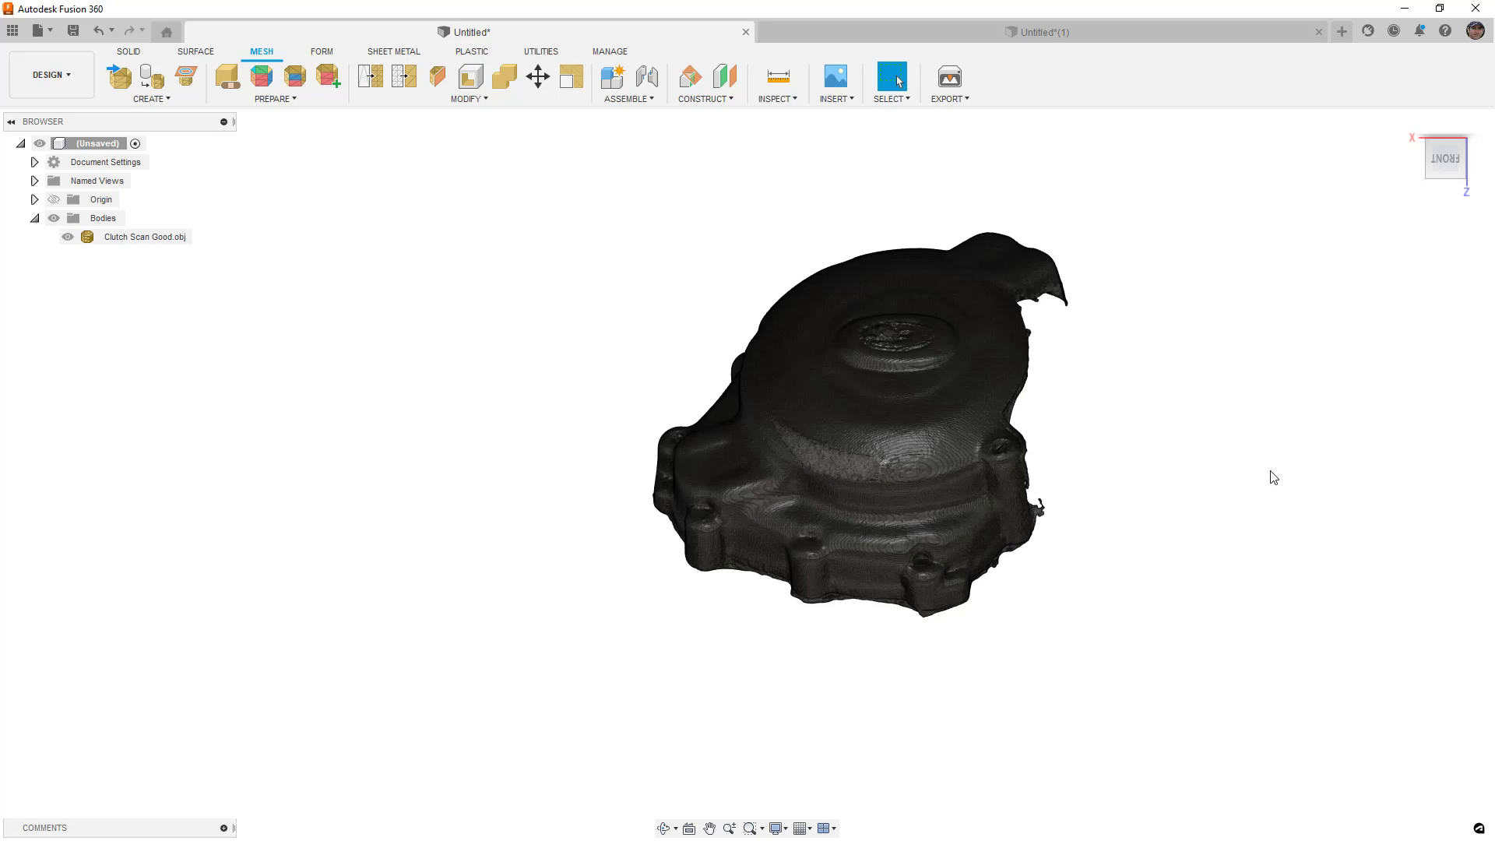
middle_click_drag(1178, 394, 1181, 444, "shift")
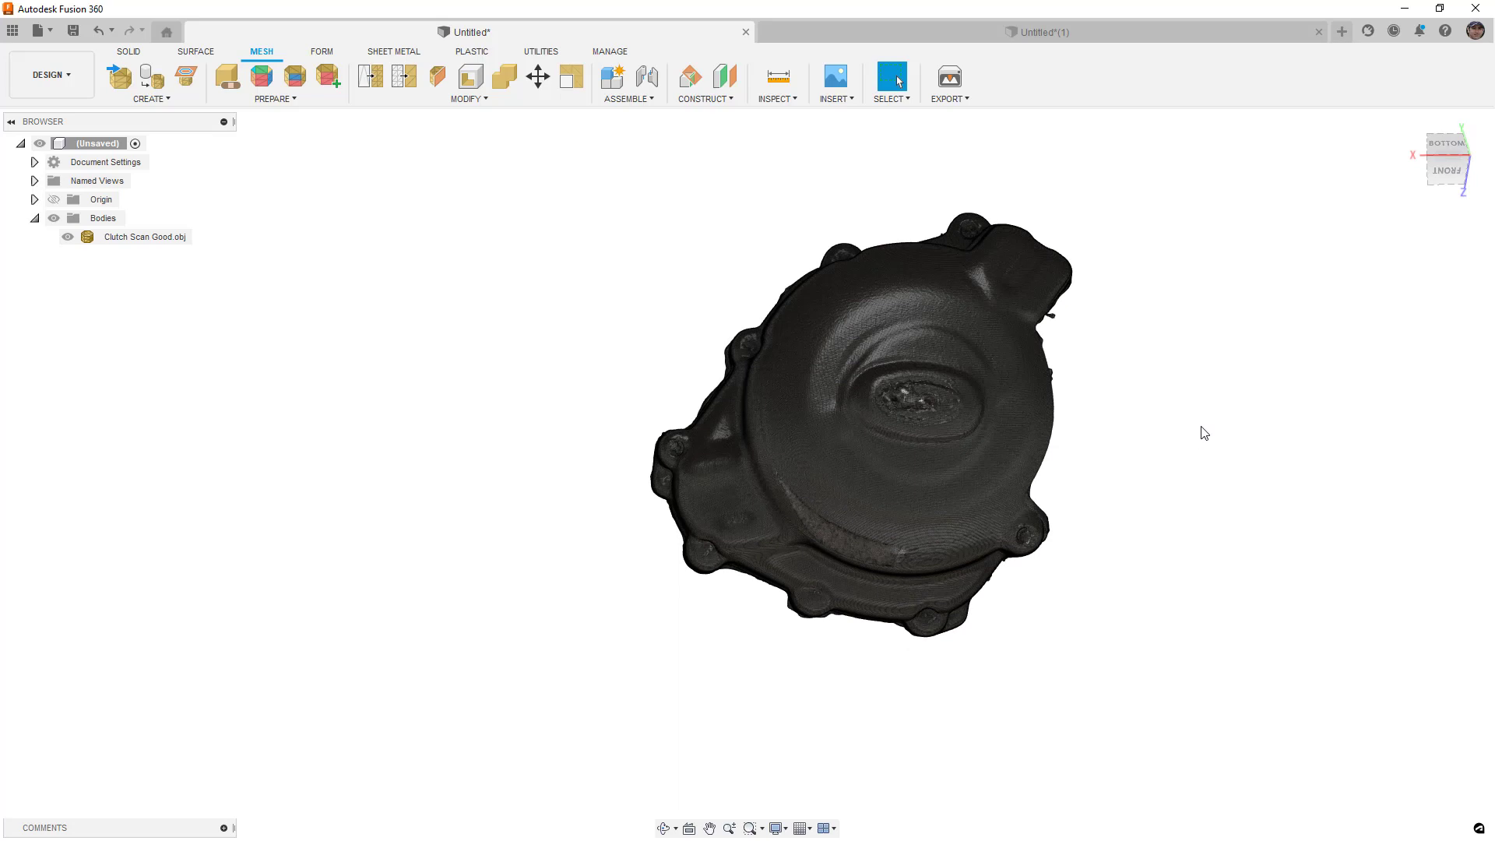
Show the origin planes, select the YZ plane and view the scan from the left
left_click(54, 199)
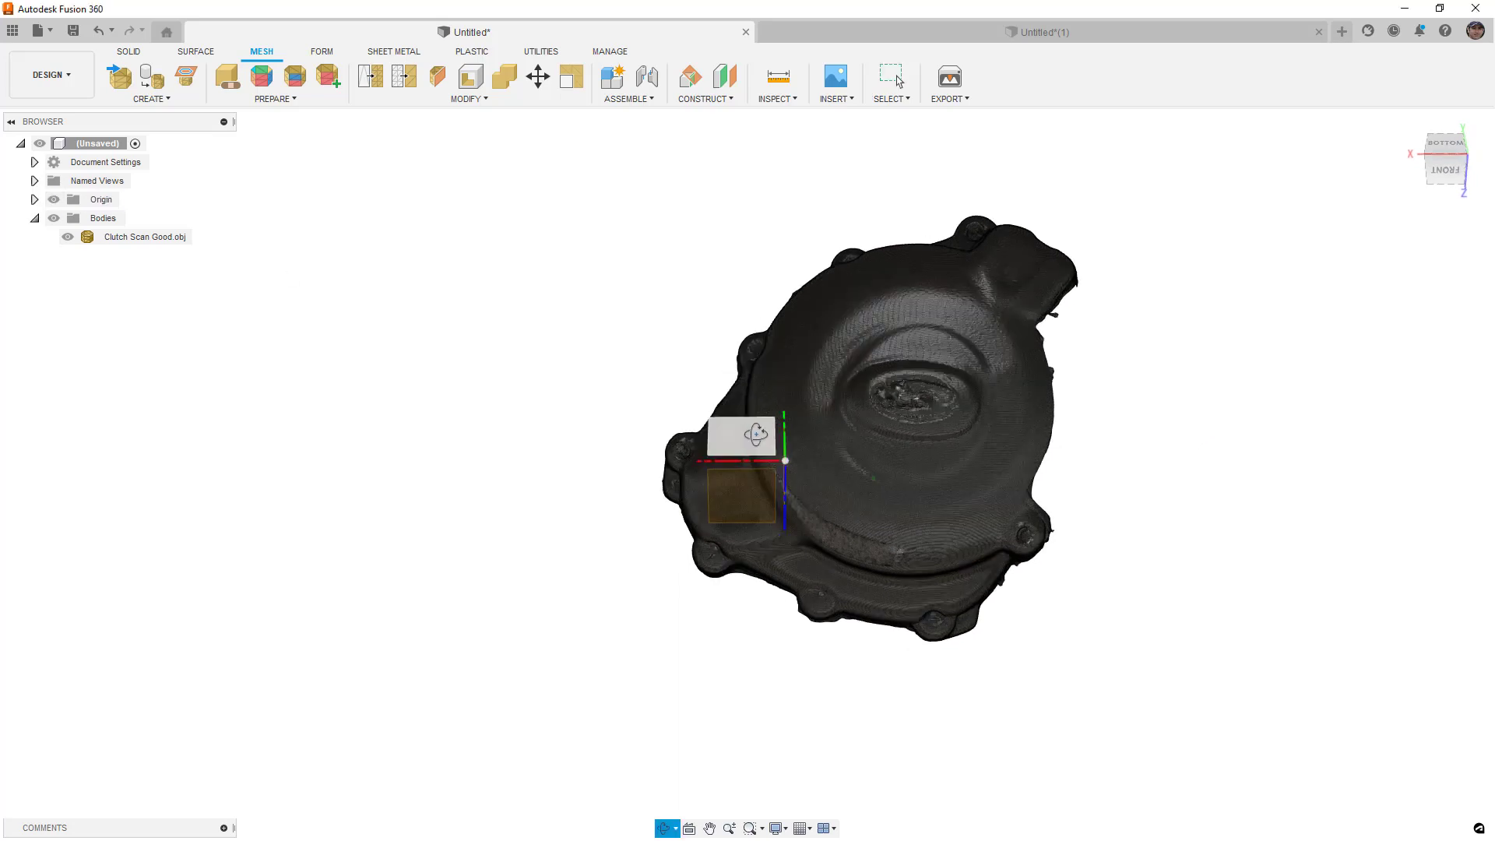
left_click_drag(749, 427, 613, 436)
key("Escape")
left_click(609, 436)
left_click(1457, 159)
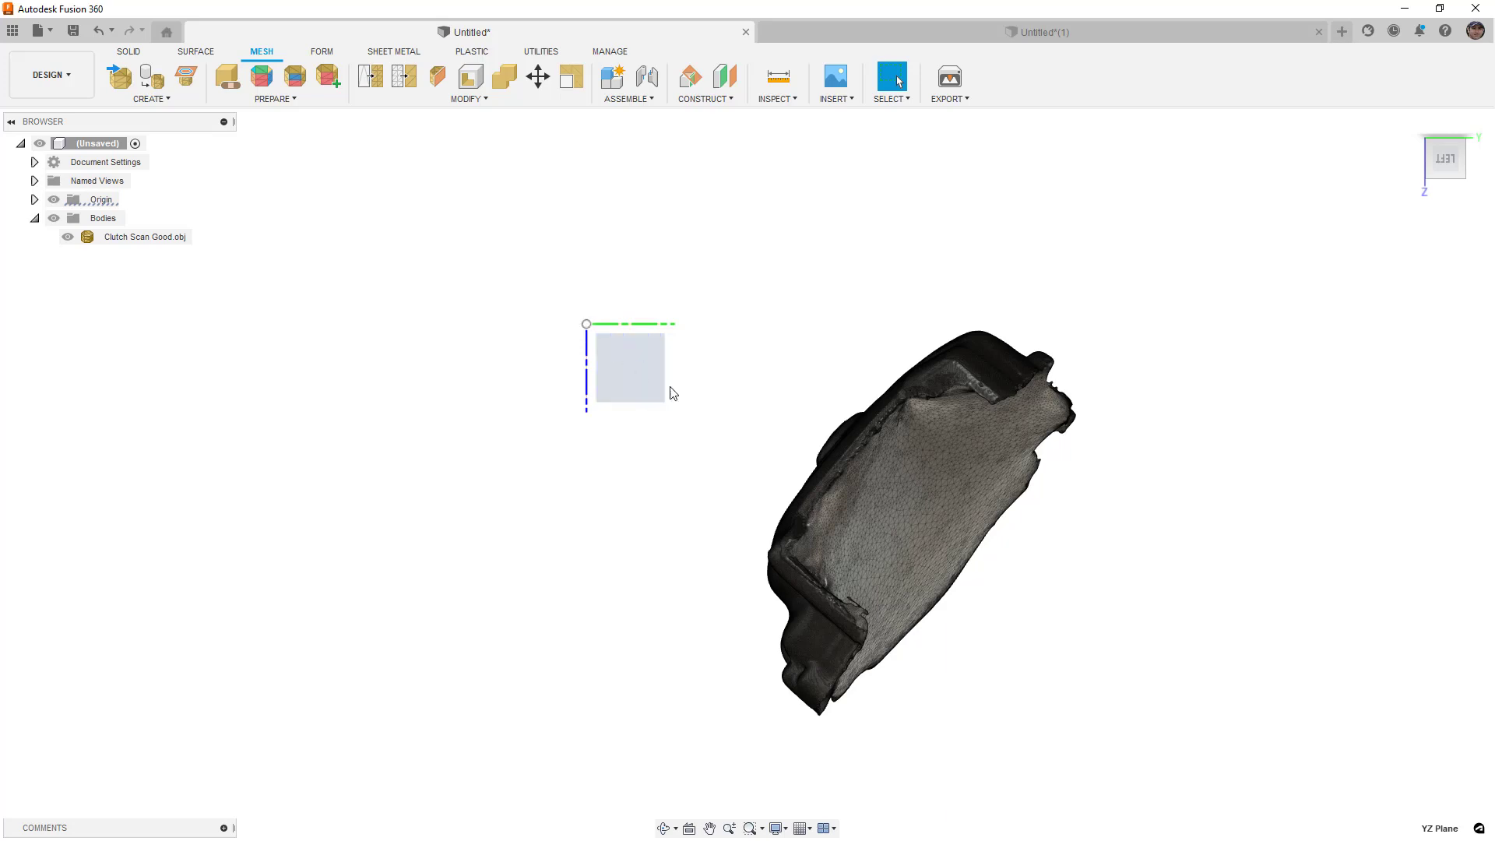
middle_click_drag(787, 433, 936, 397, "shift")
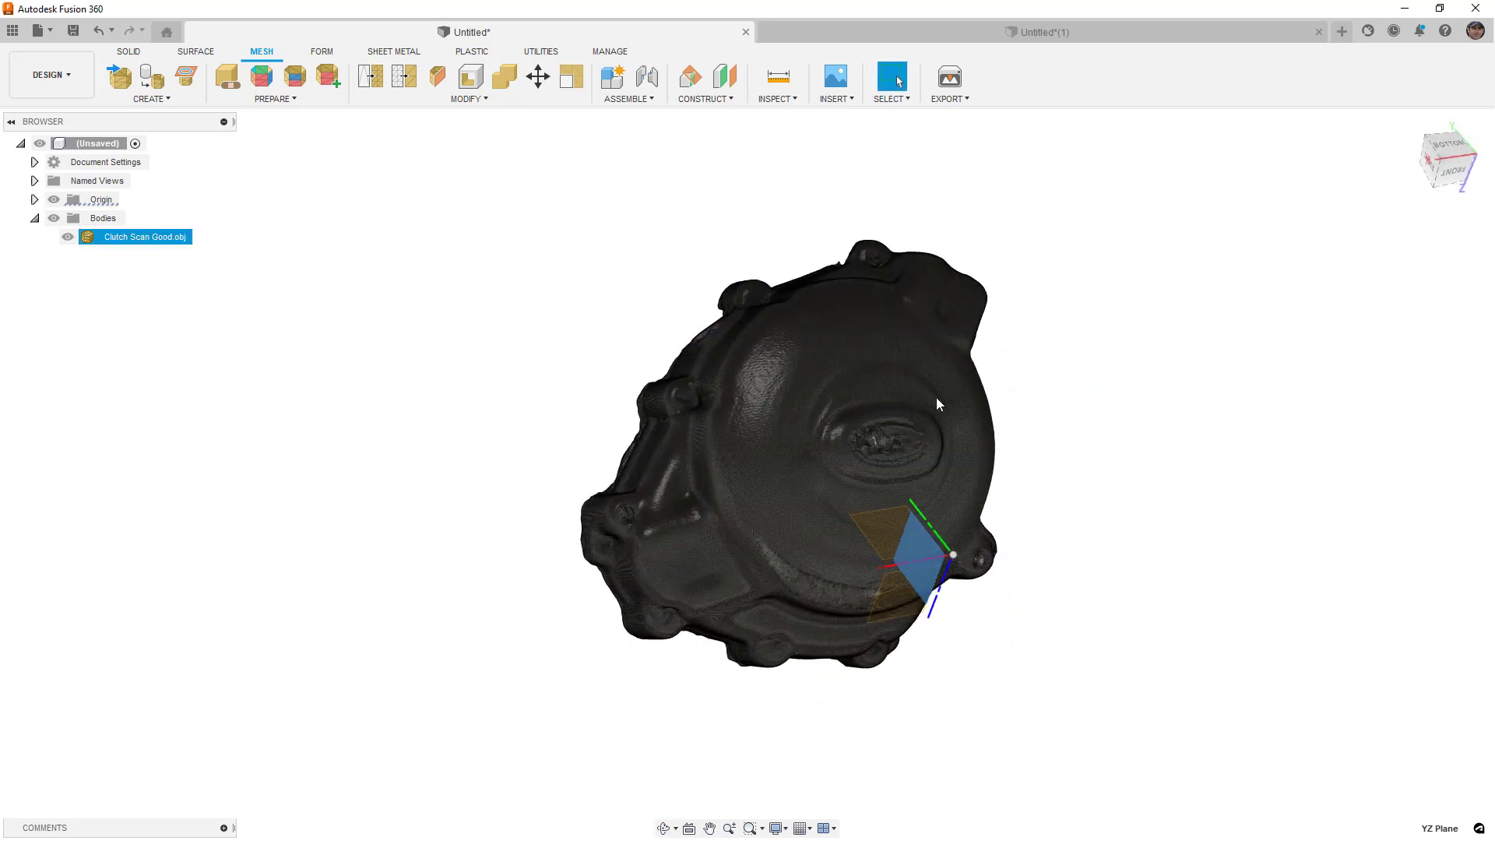
Return to the Untitled*(1) design holding the high-res Yamaha clutch cover
left_click(1026, 32)
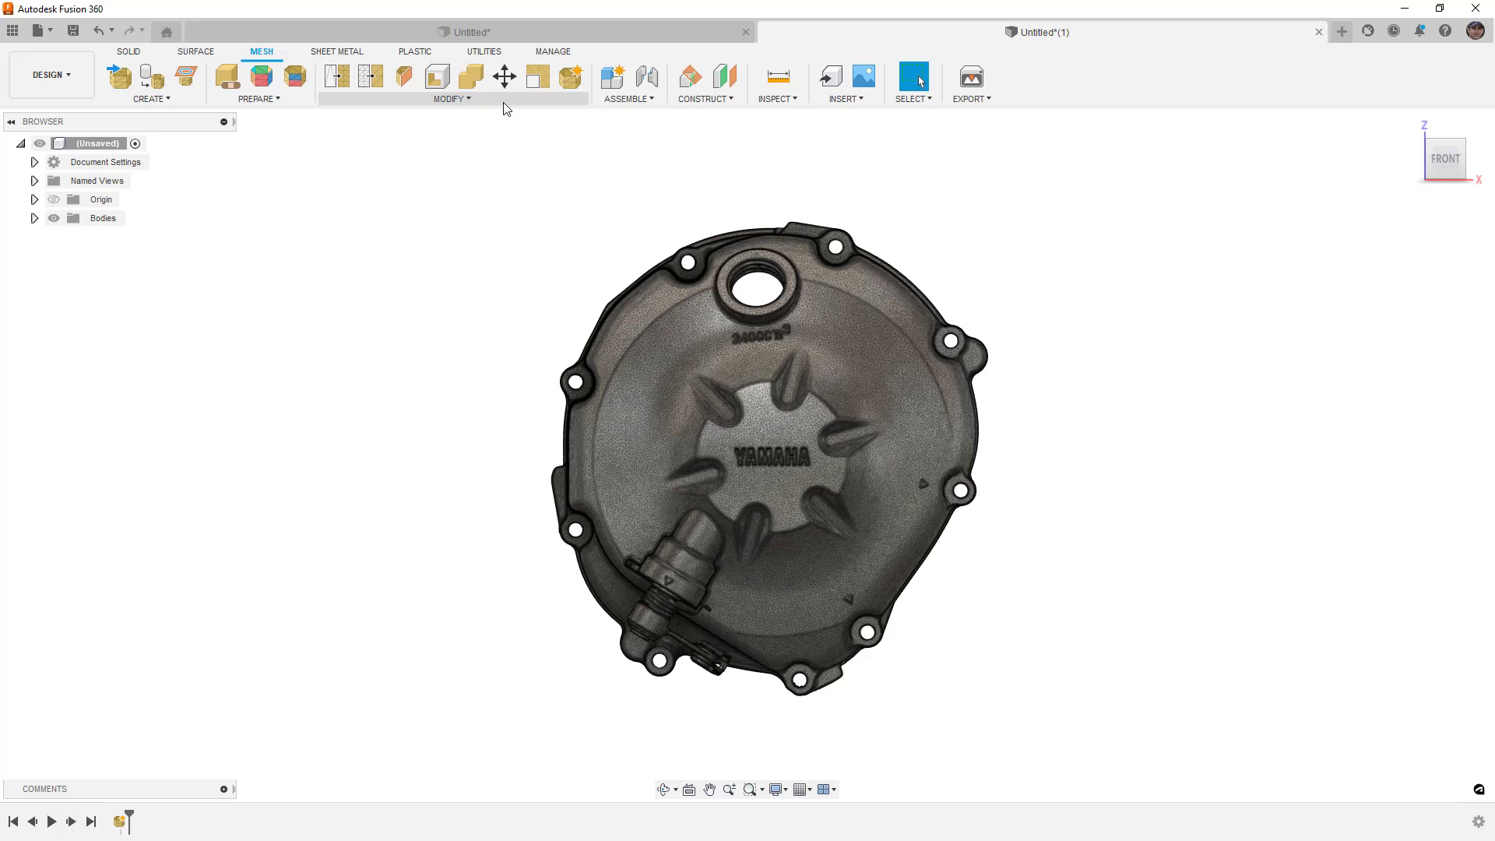
Enter Direct Mesh Editing on the clutch cover mesh body and orbit to a front-left view
left_click(571, 84)
left_click(909, 253)
left_click(1404, 264)
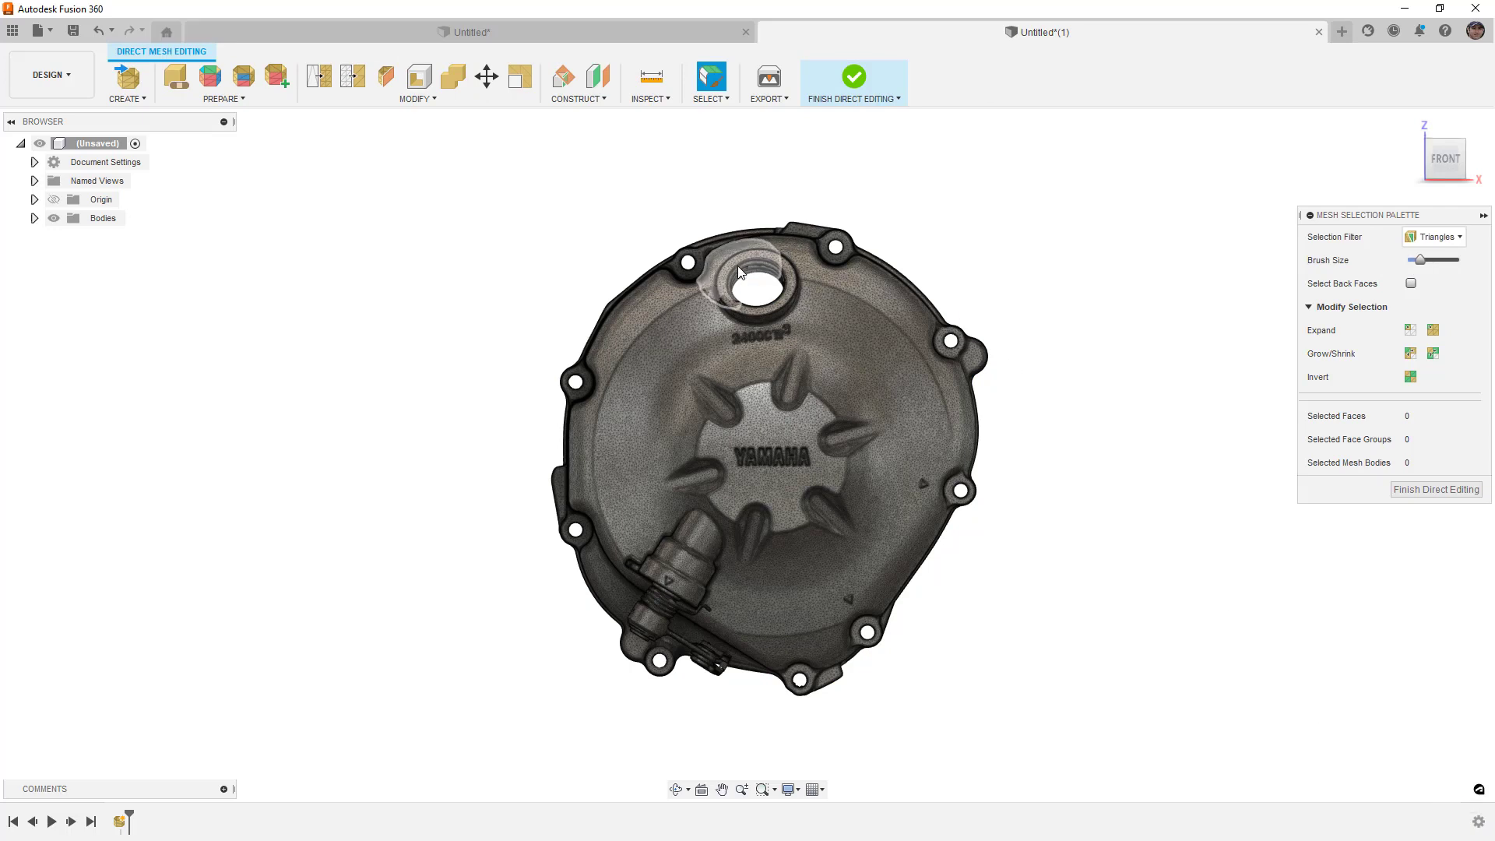
scroll(737, 268, "up", 3)
middle_click_drag(737, 268, 792, 304, "shift")
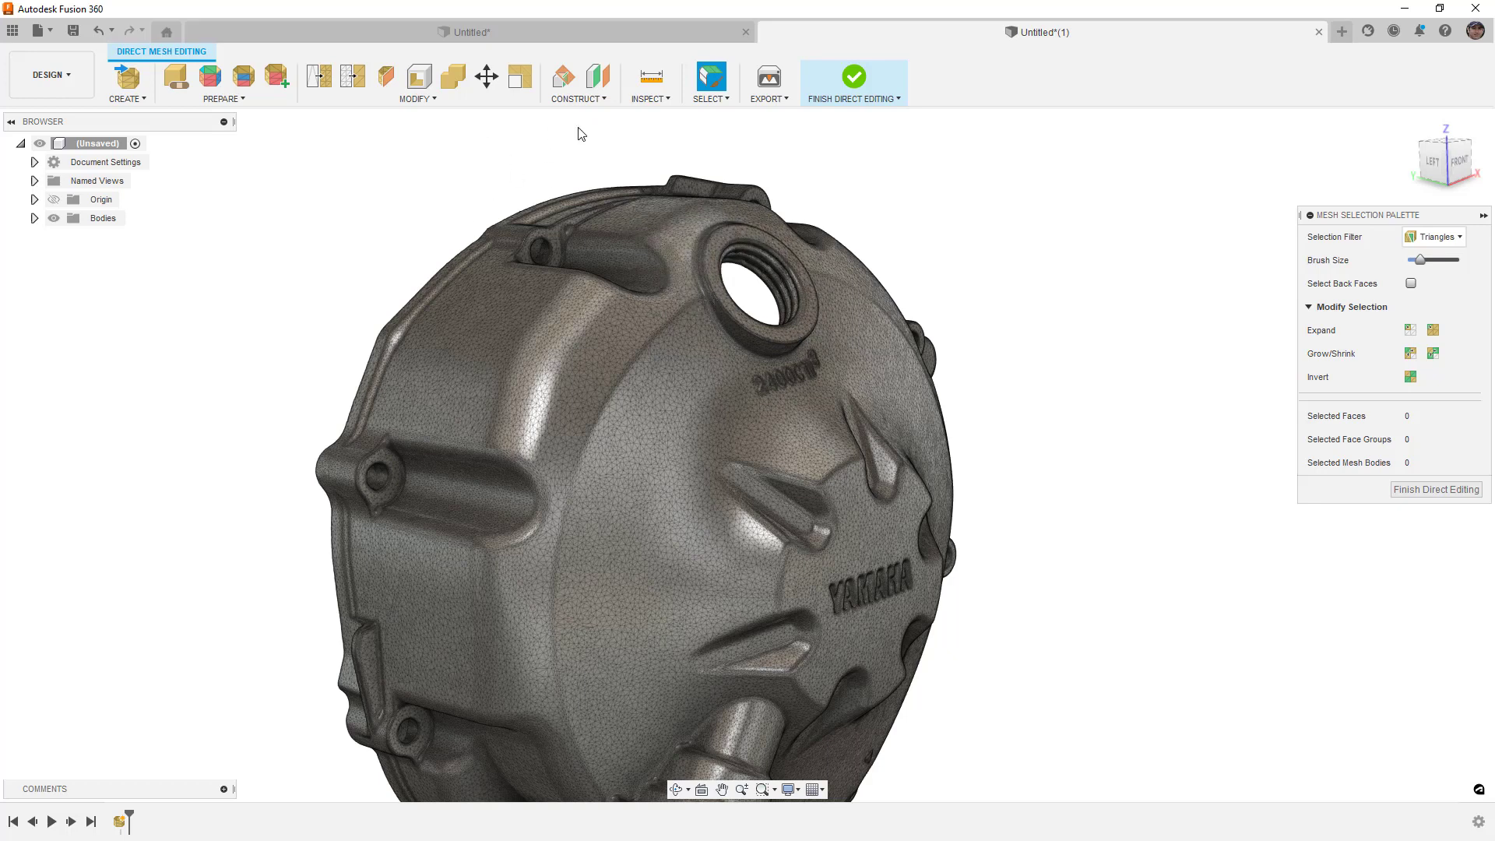
Create a three-point construction plane across the threaded boss face
left_click(604, 100)
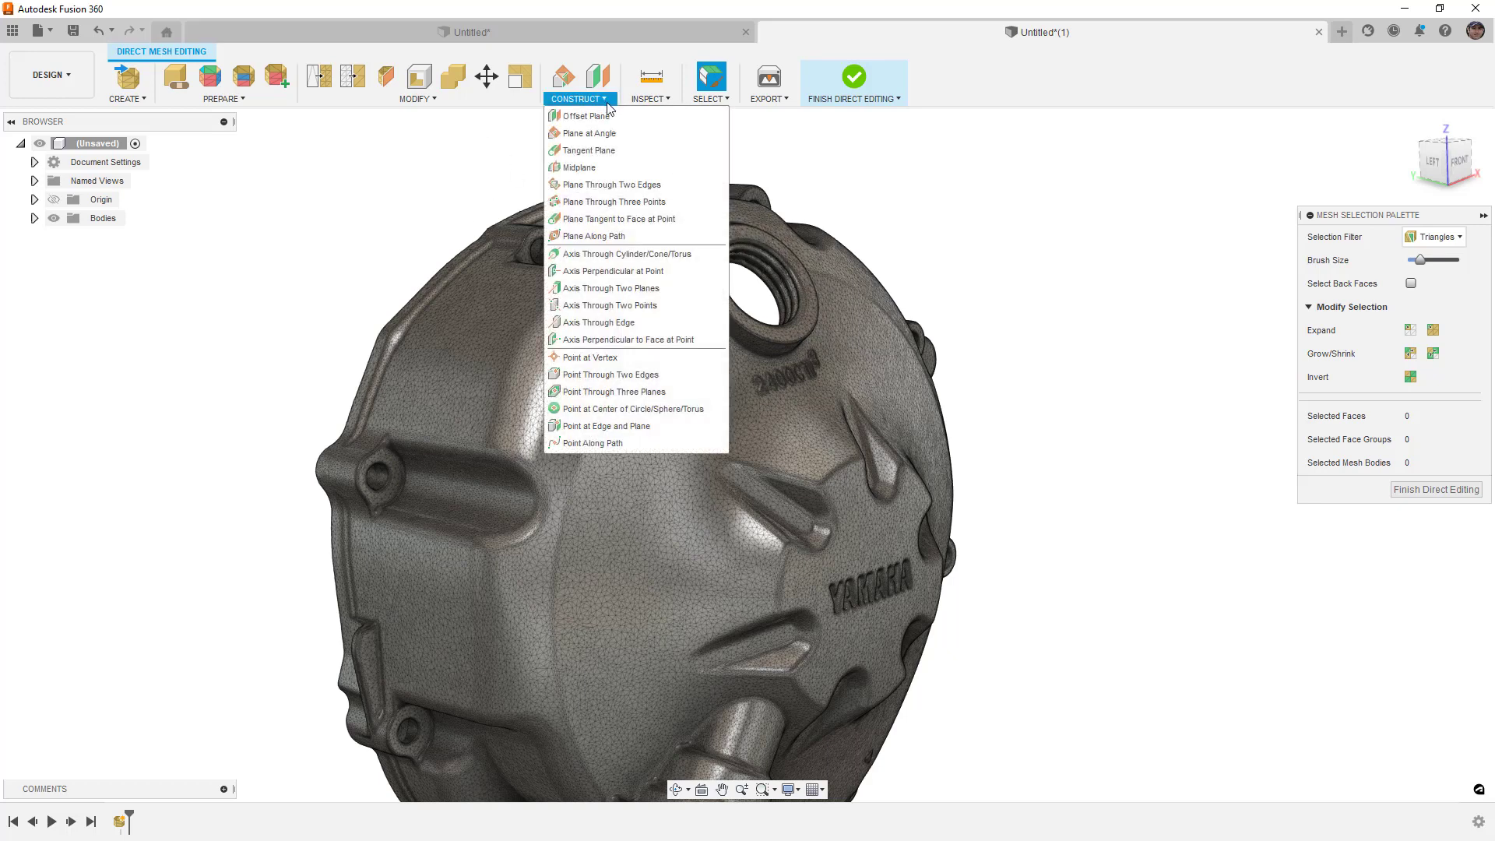
left_click(643, 202)
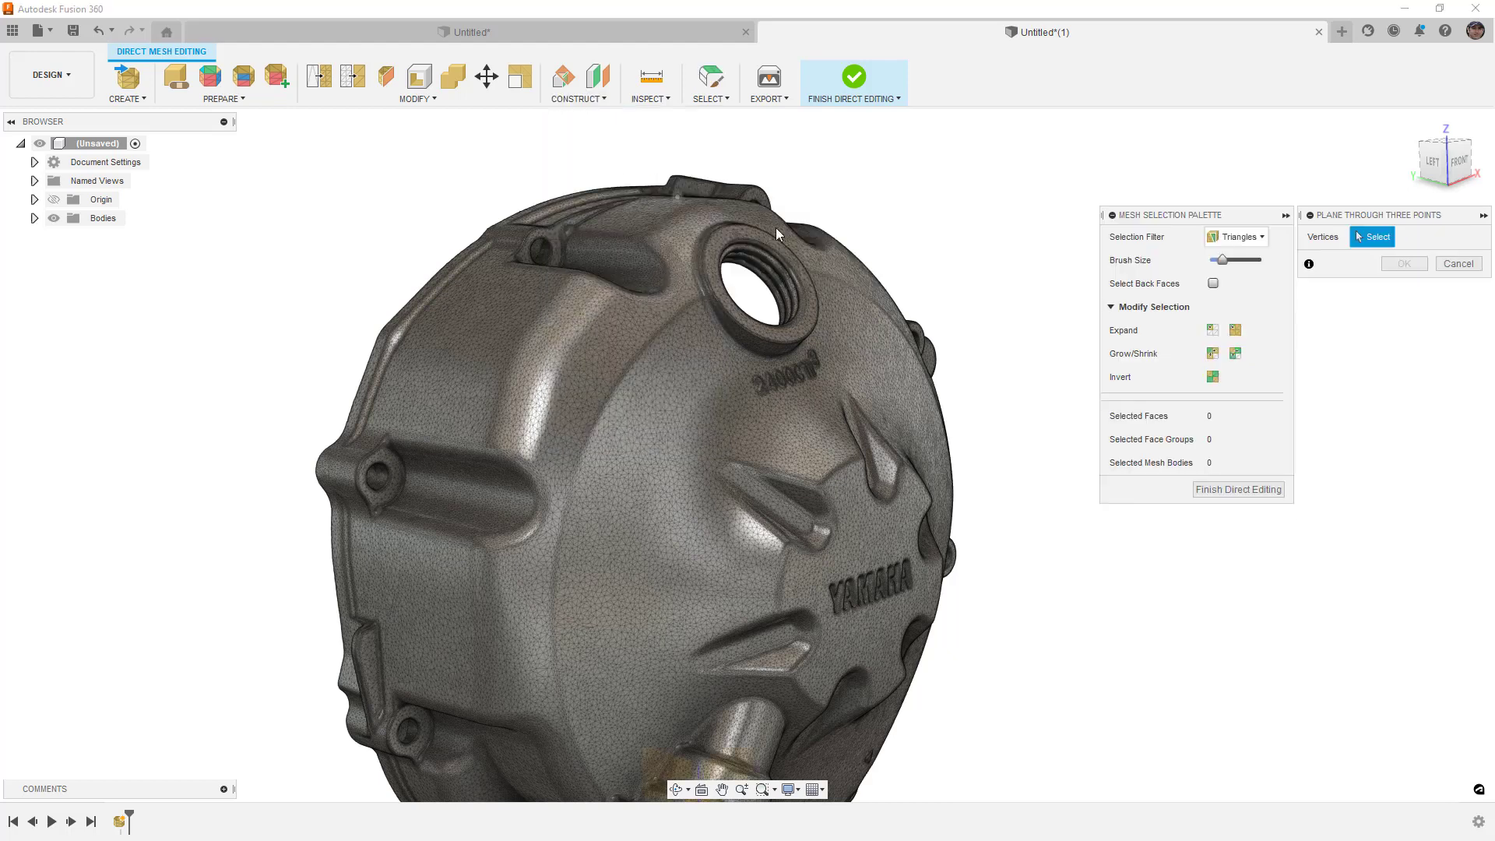
scroll(759, 234, "up", 8)
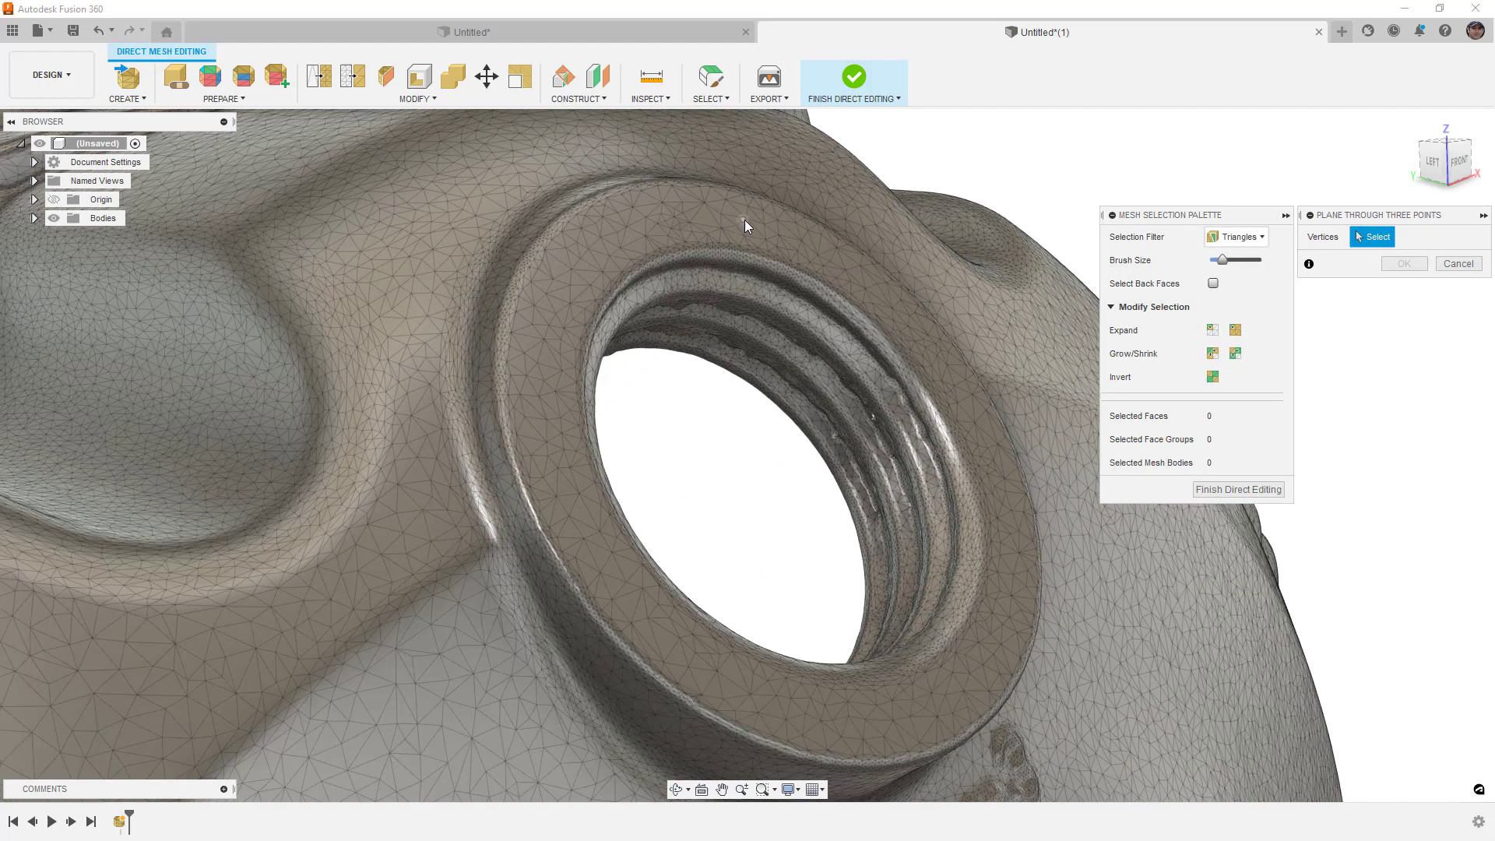
left_click(745, 220)
left_click(562, 476)
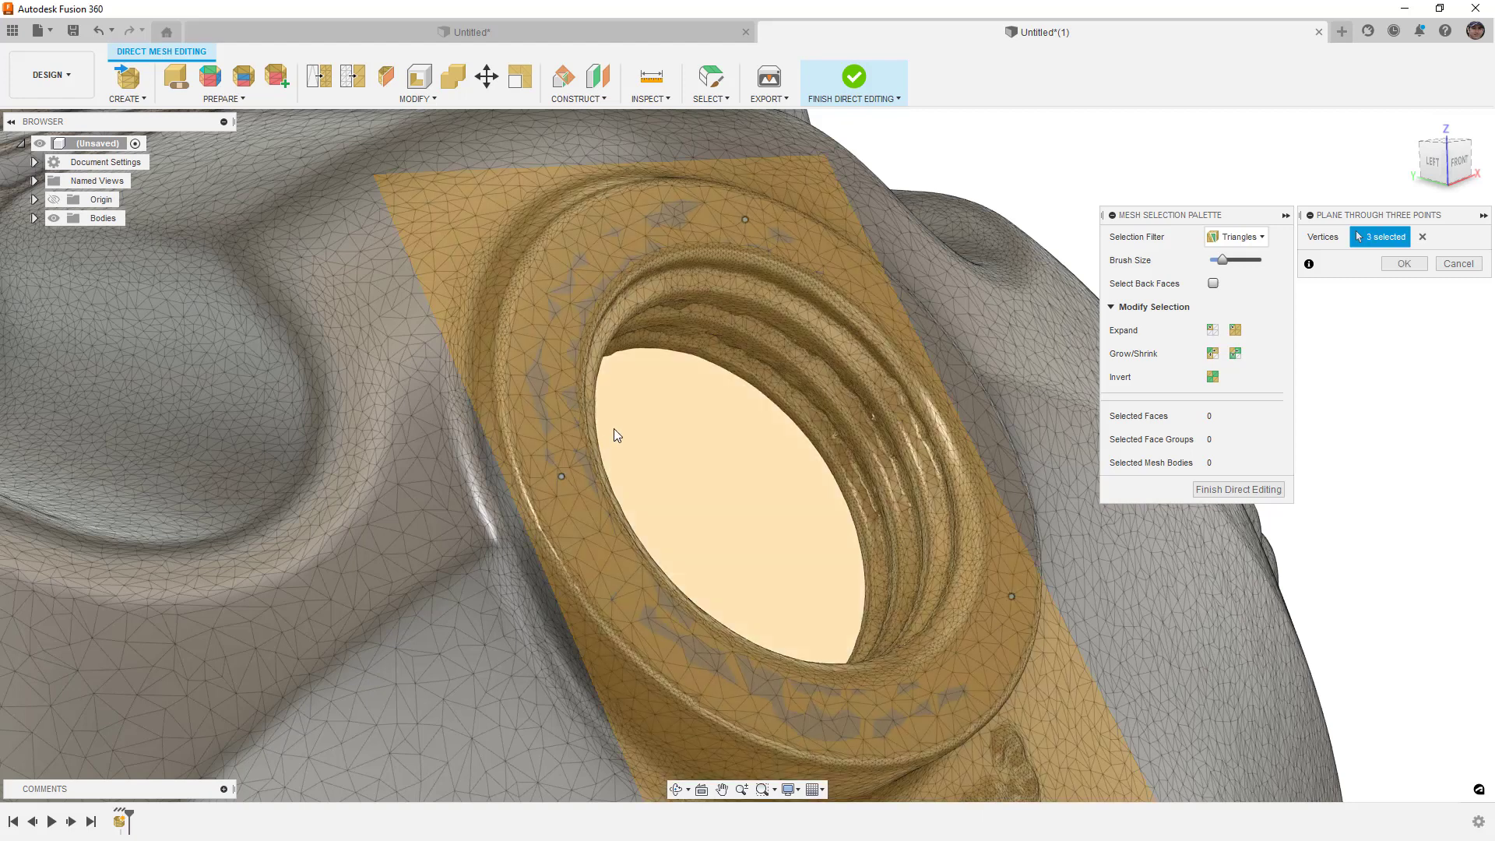
scroll(646, 421, "down", 1)
left_click(1404, 263)
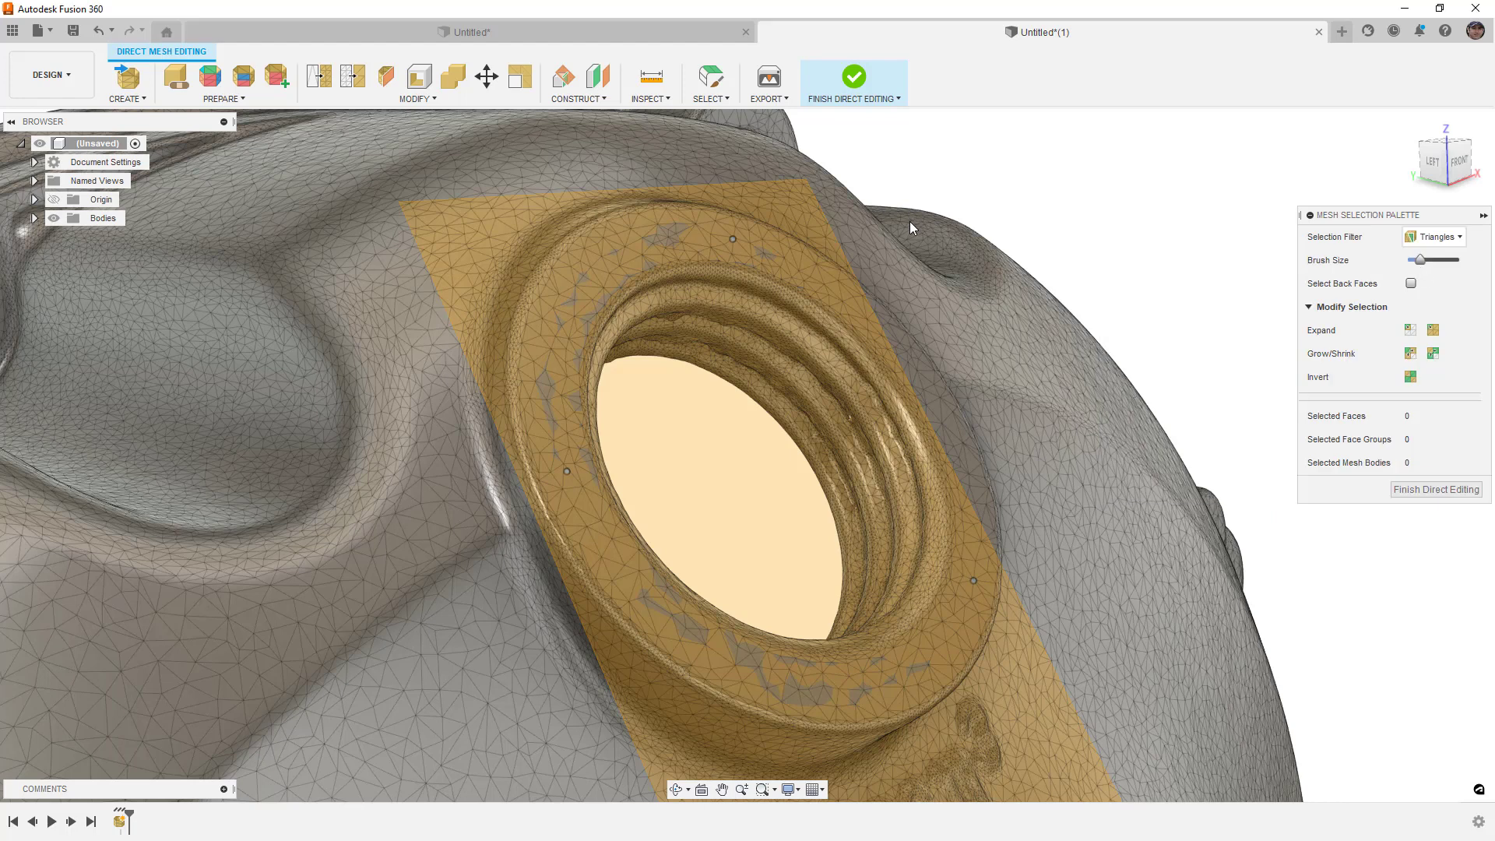
Create a second three-point plane through three vertices on the gasket flange, viewed from the back
left_click(596, 101)
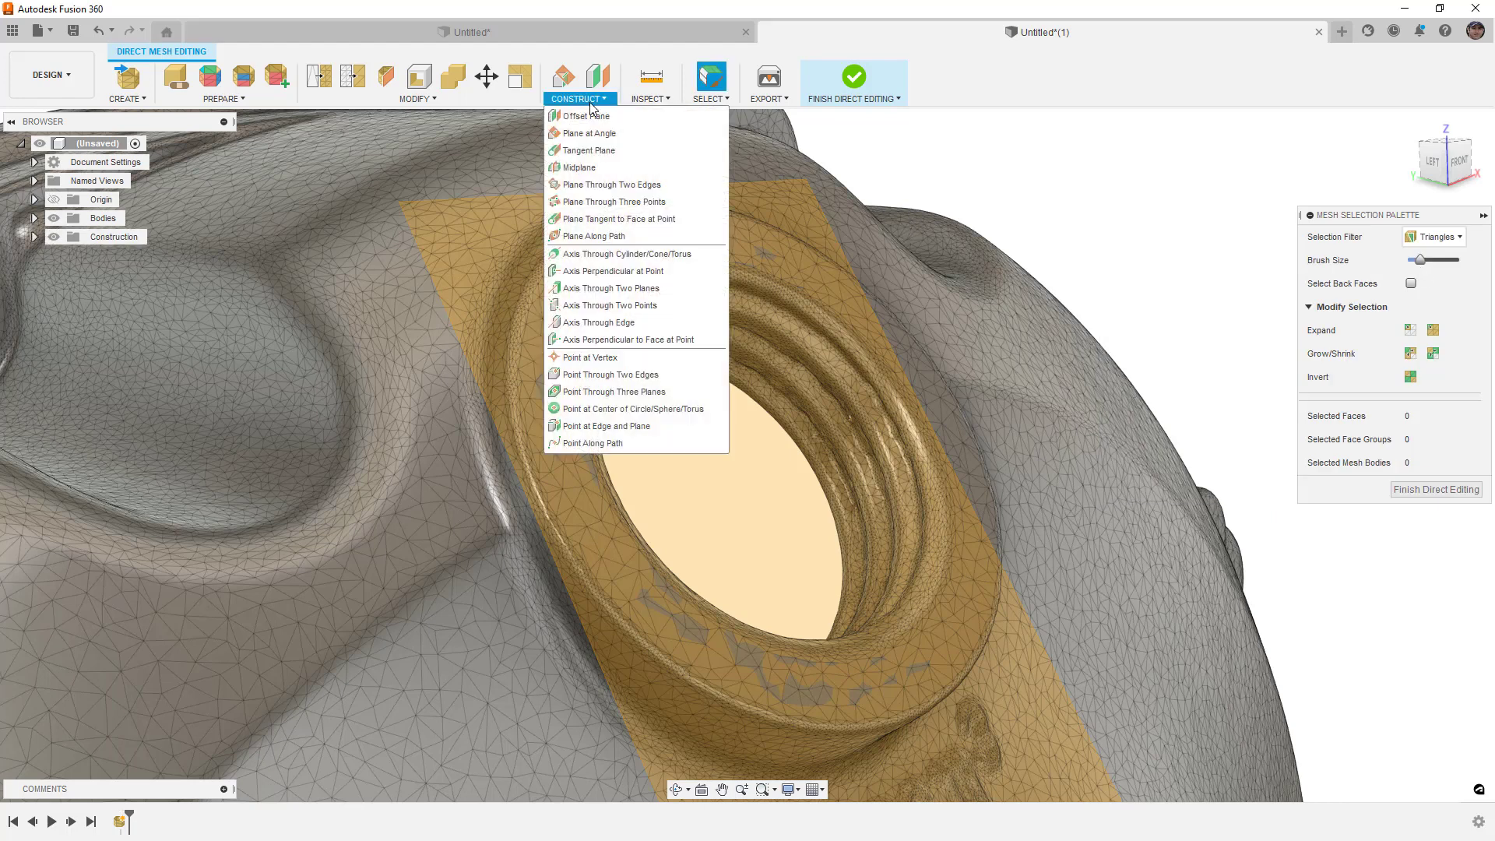
left_click(615, 204)
scroll(784, 217, "down", 6)
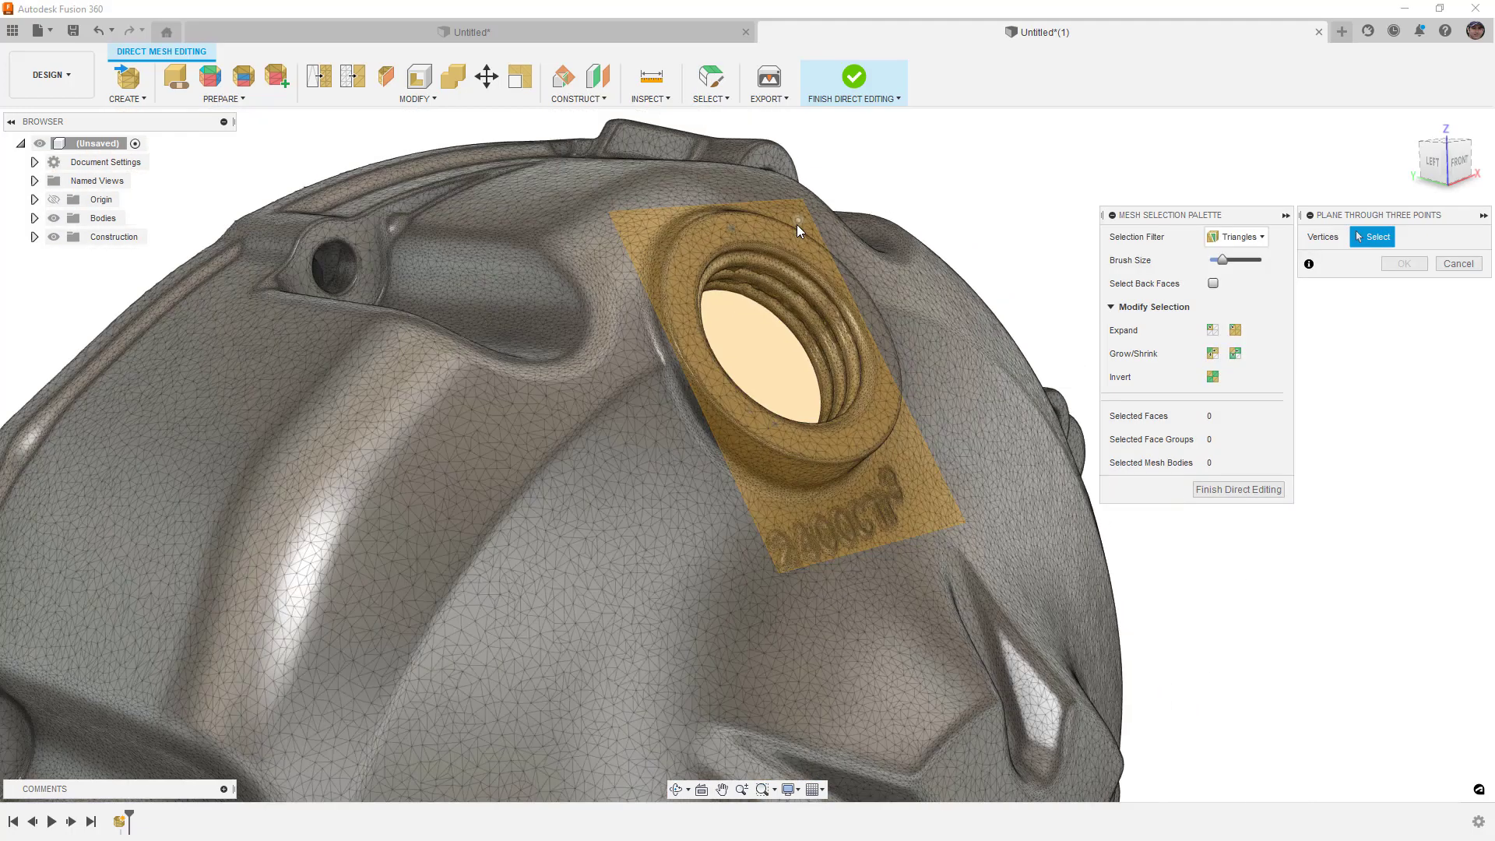
middle_click_drag(795, 226, 805, 194, "shift")
scroll(805, 194, "up", 4)
left_click(800, 176)
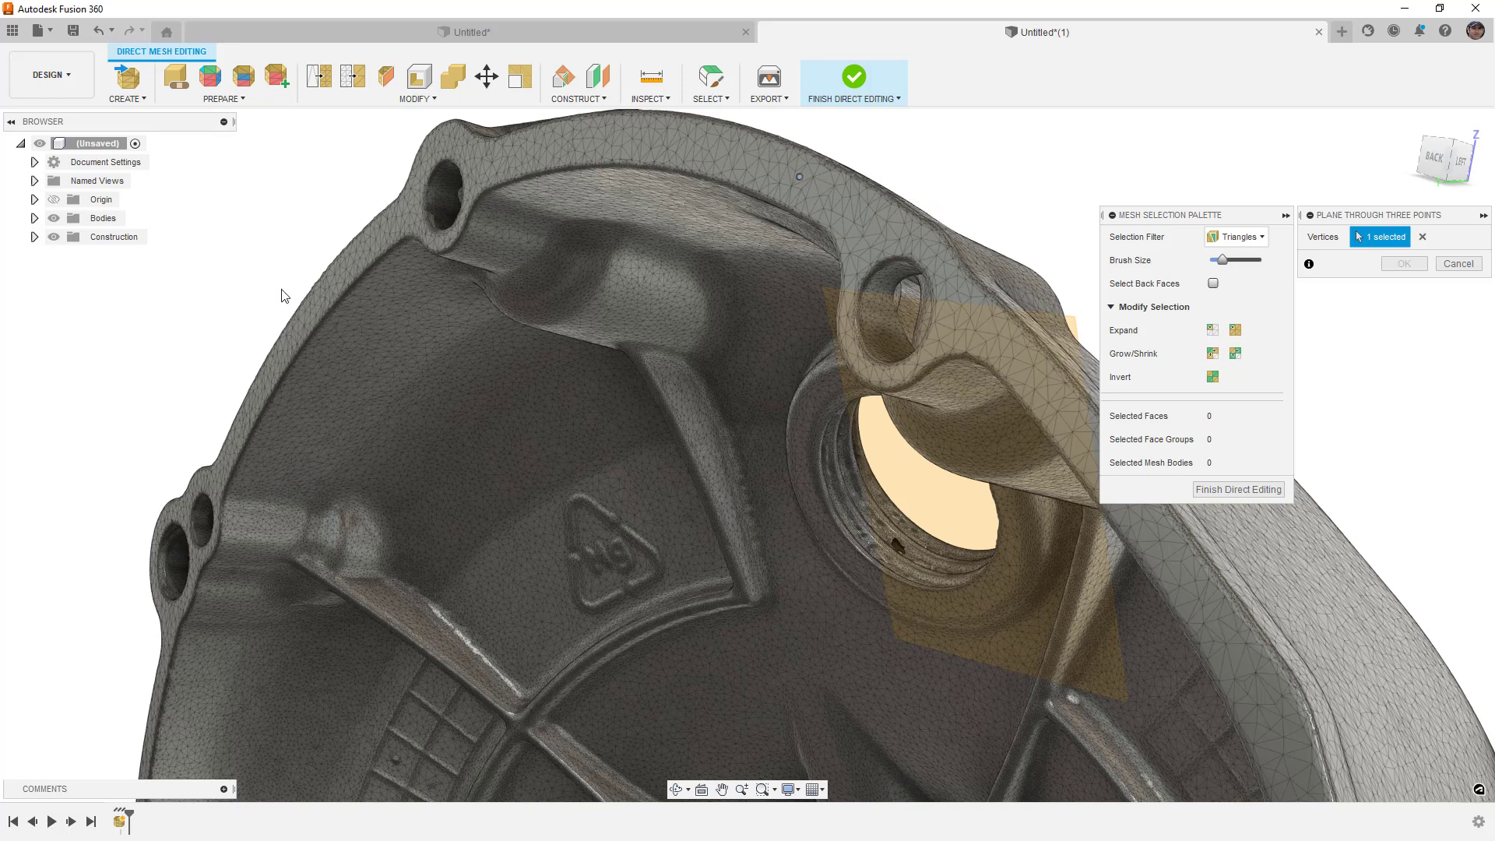
left_click(282, 357)
scroll(574, 283, "down", 5)
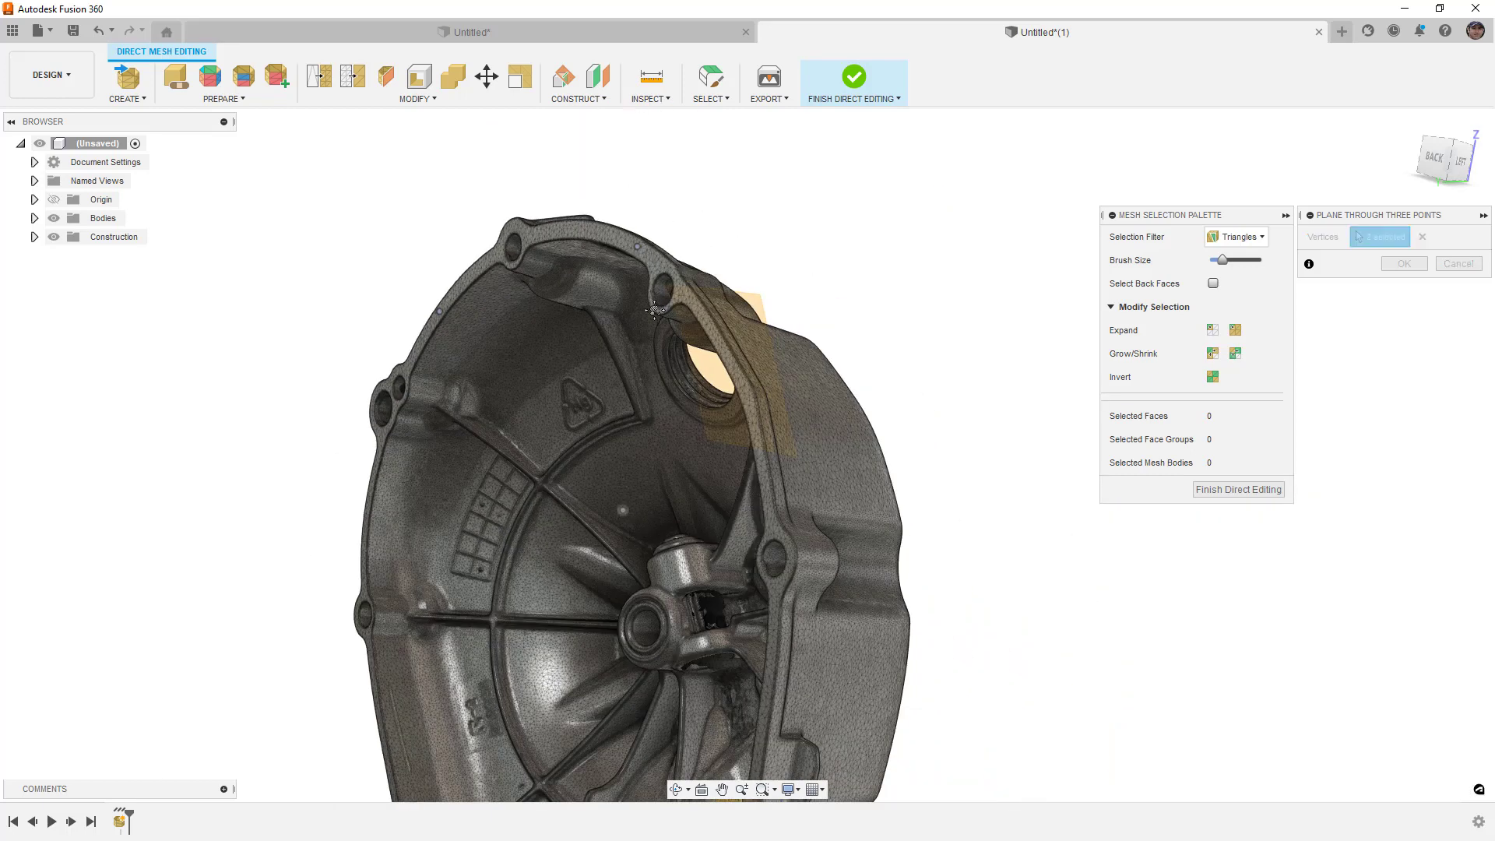
scroll(609, 526, "up", 5)
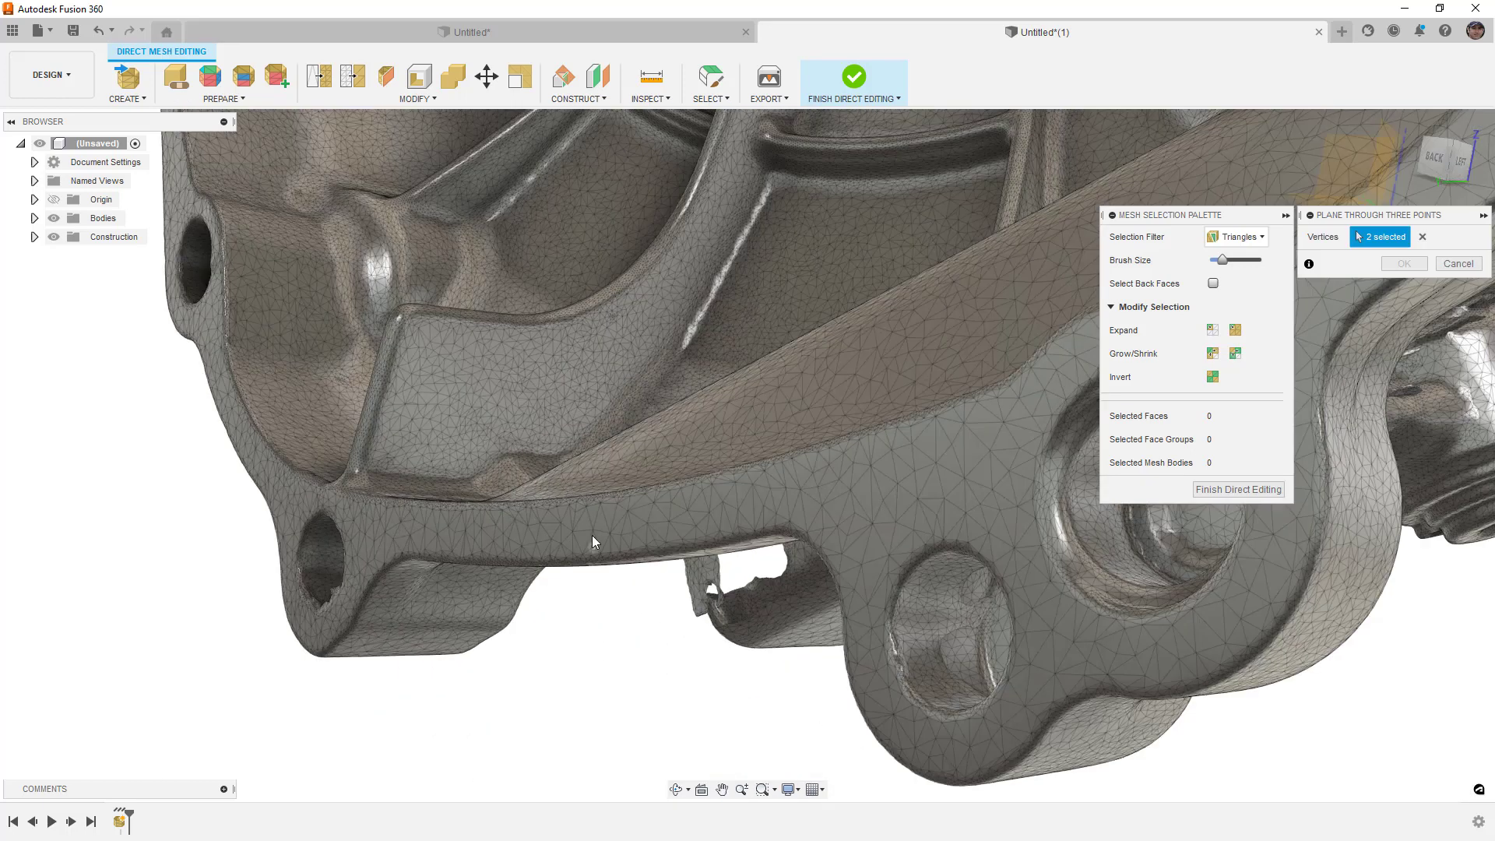
left_click(591, 531)
scroll(590, 525, "down", 4)
Confirm the flange plane and finish Direct Mesh Editing
left_click(1404, 263)
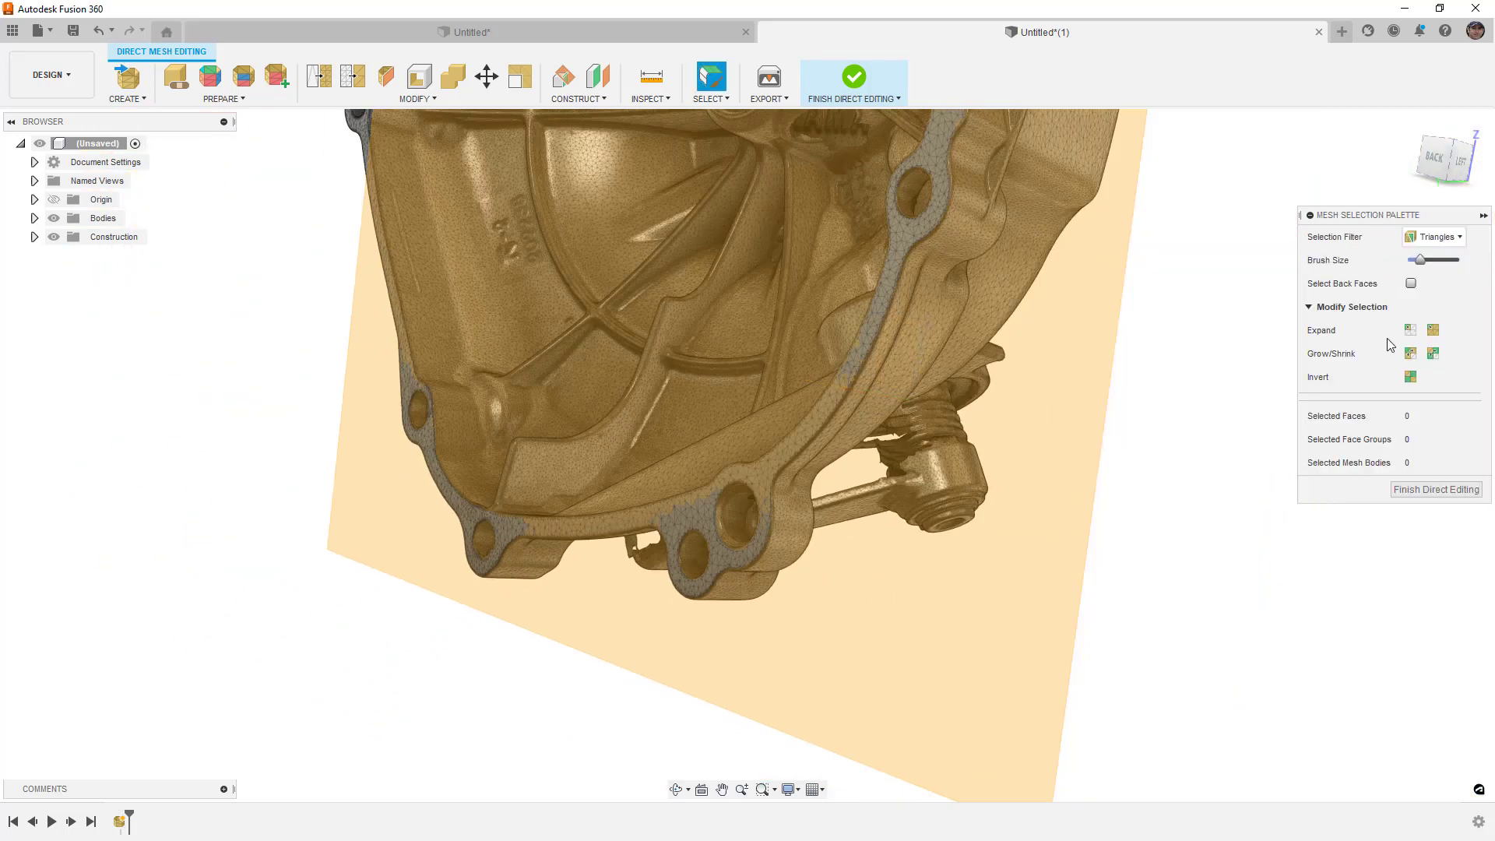
left_click(1436, 490)
scroll(657, 518, "down", 5)
middle_click_drag(657, 518, 629, 341, "shift")
scroll(707, 261, "up", 6)
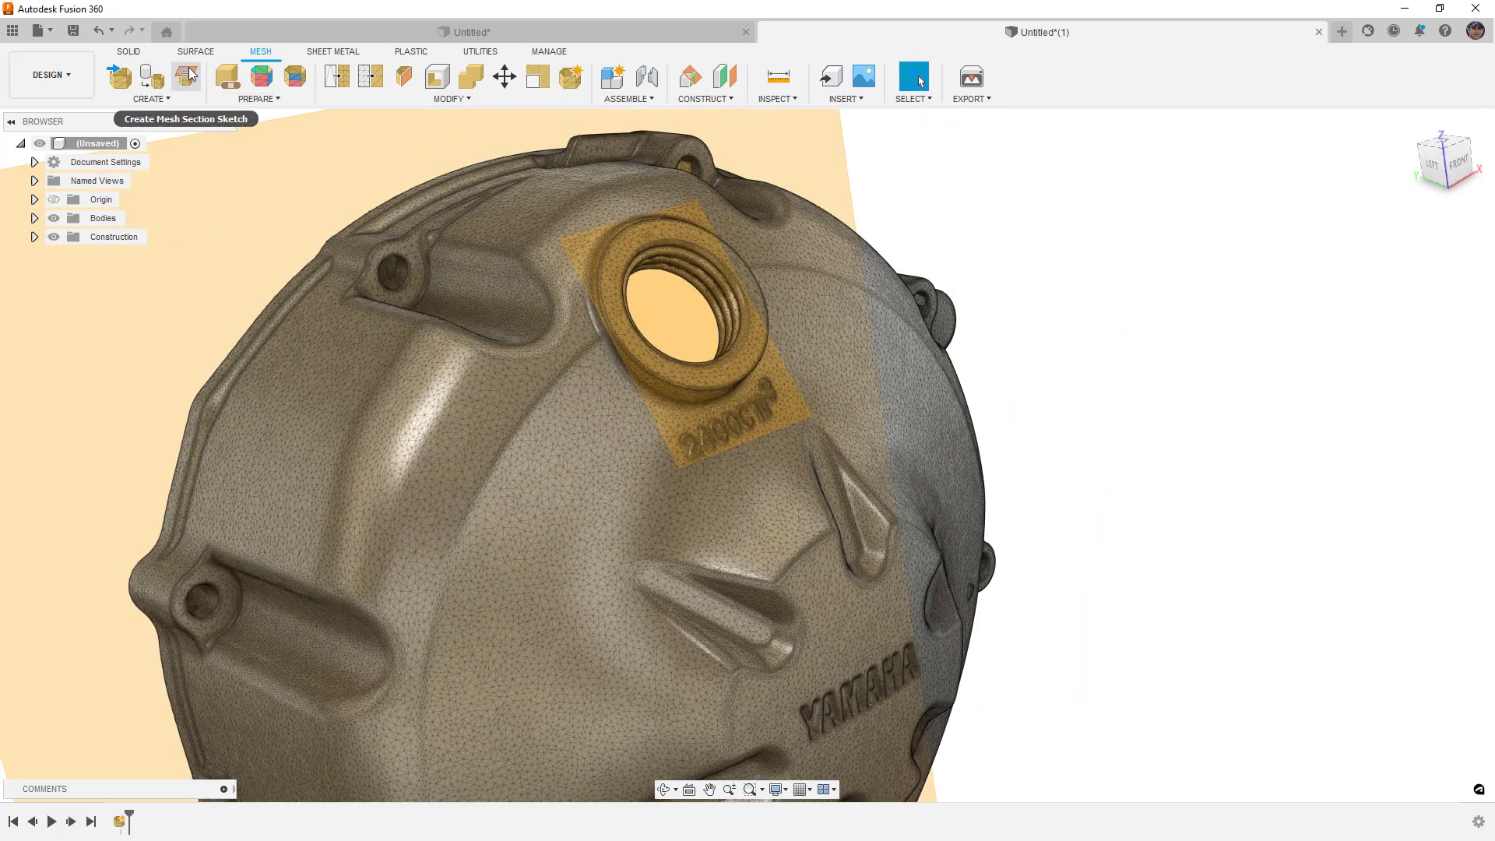
Create a mesh section sketch of the cover on the boss plane with a 1 mm offset
left_click(187, 78)
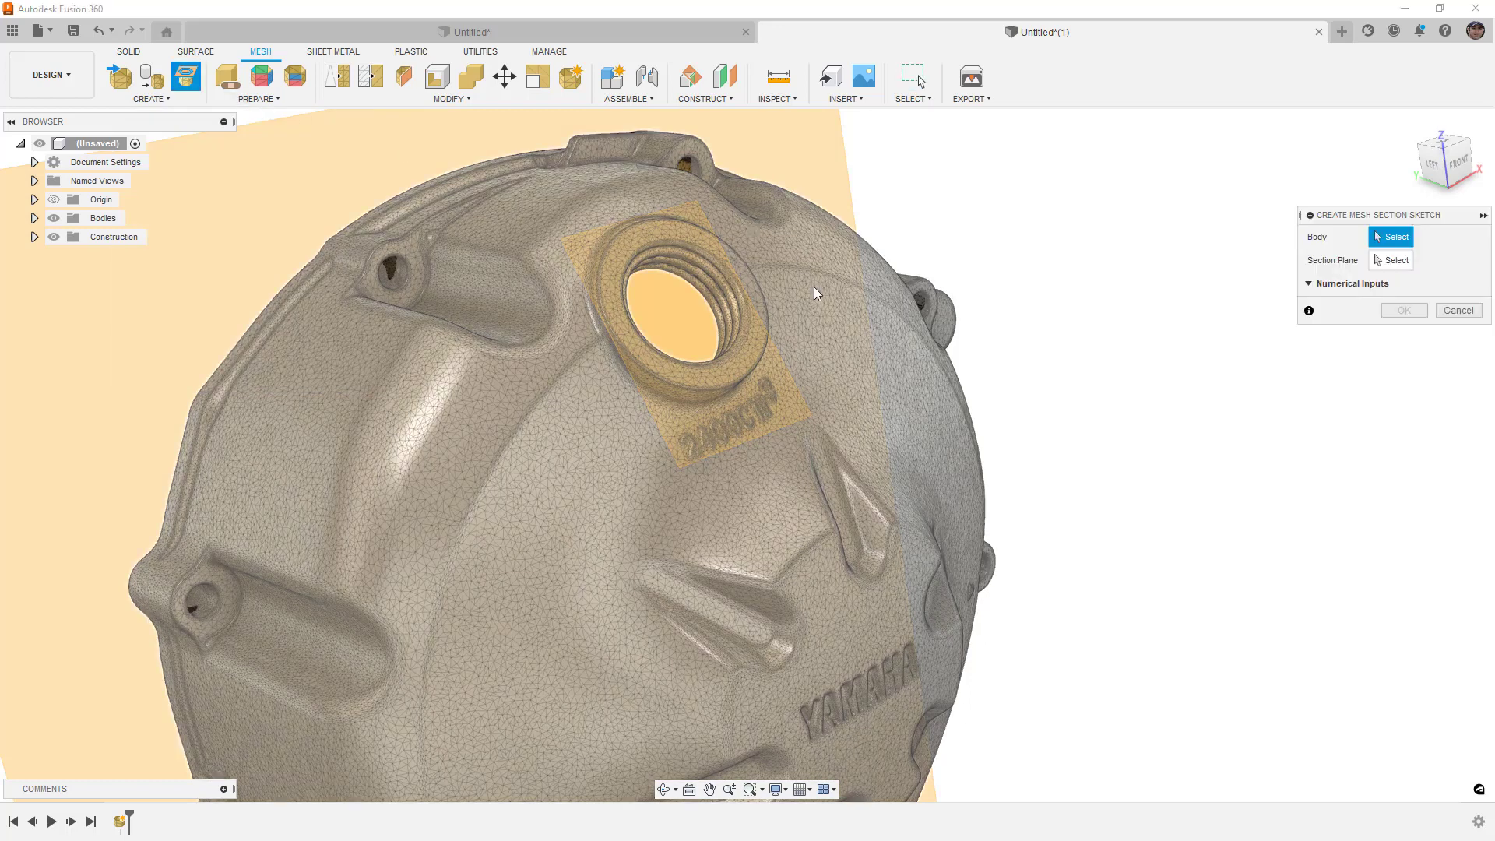
left_click(816, 296)
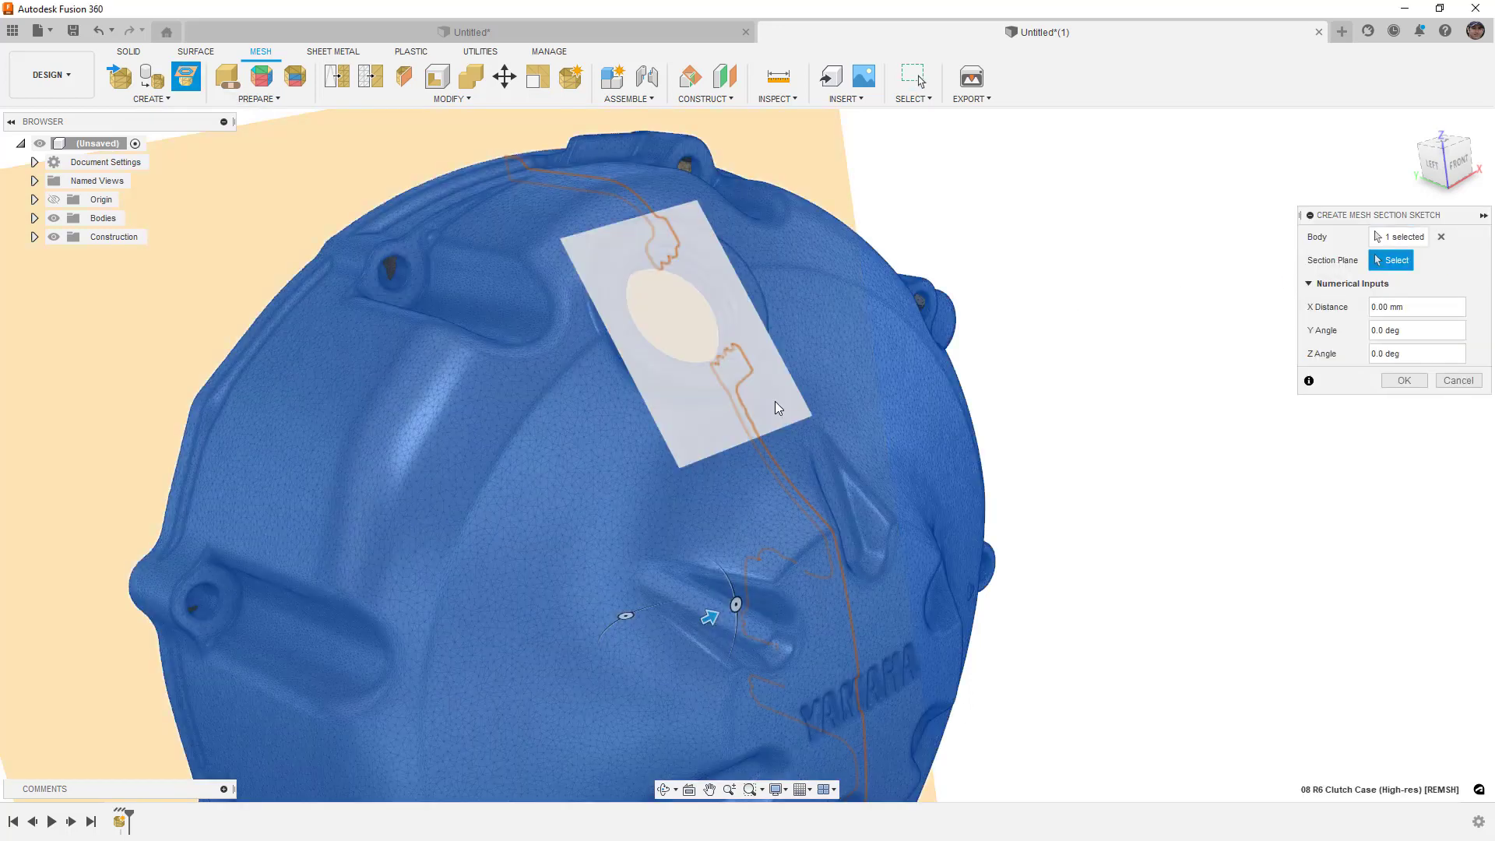
left_click(775, 408)
scroll(672, 259, "up", 5)
mouse_move(684, 294)
middle_mouse_down("shift")
mouse_move(654, 296)
mouse_move(668, 280)
middle_mouse_up("shift")
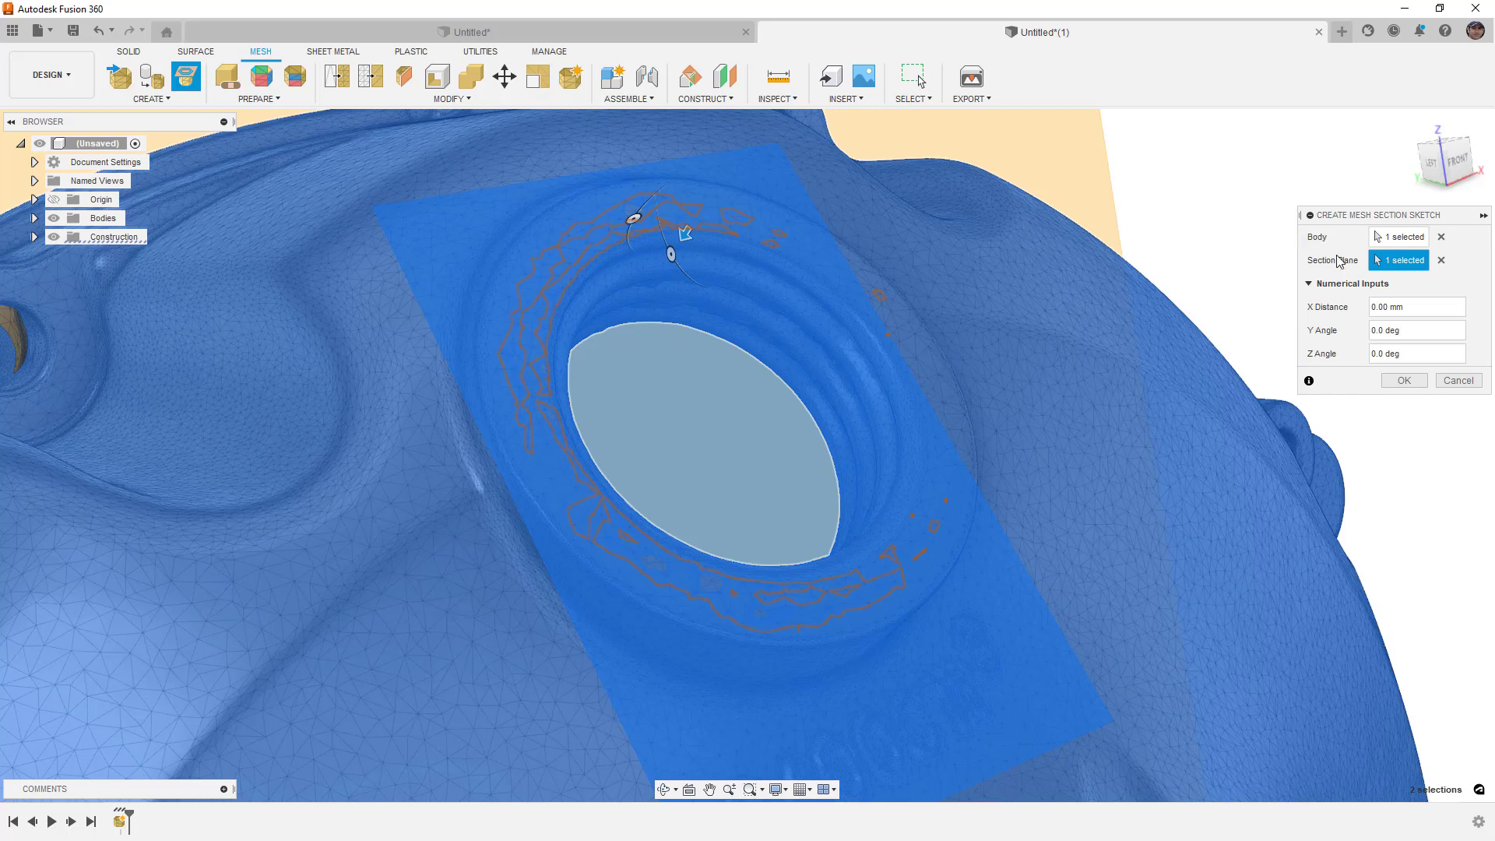
left_click_drag(1401, 308, 1362, 312)
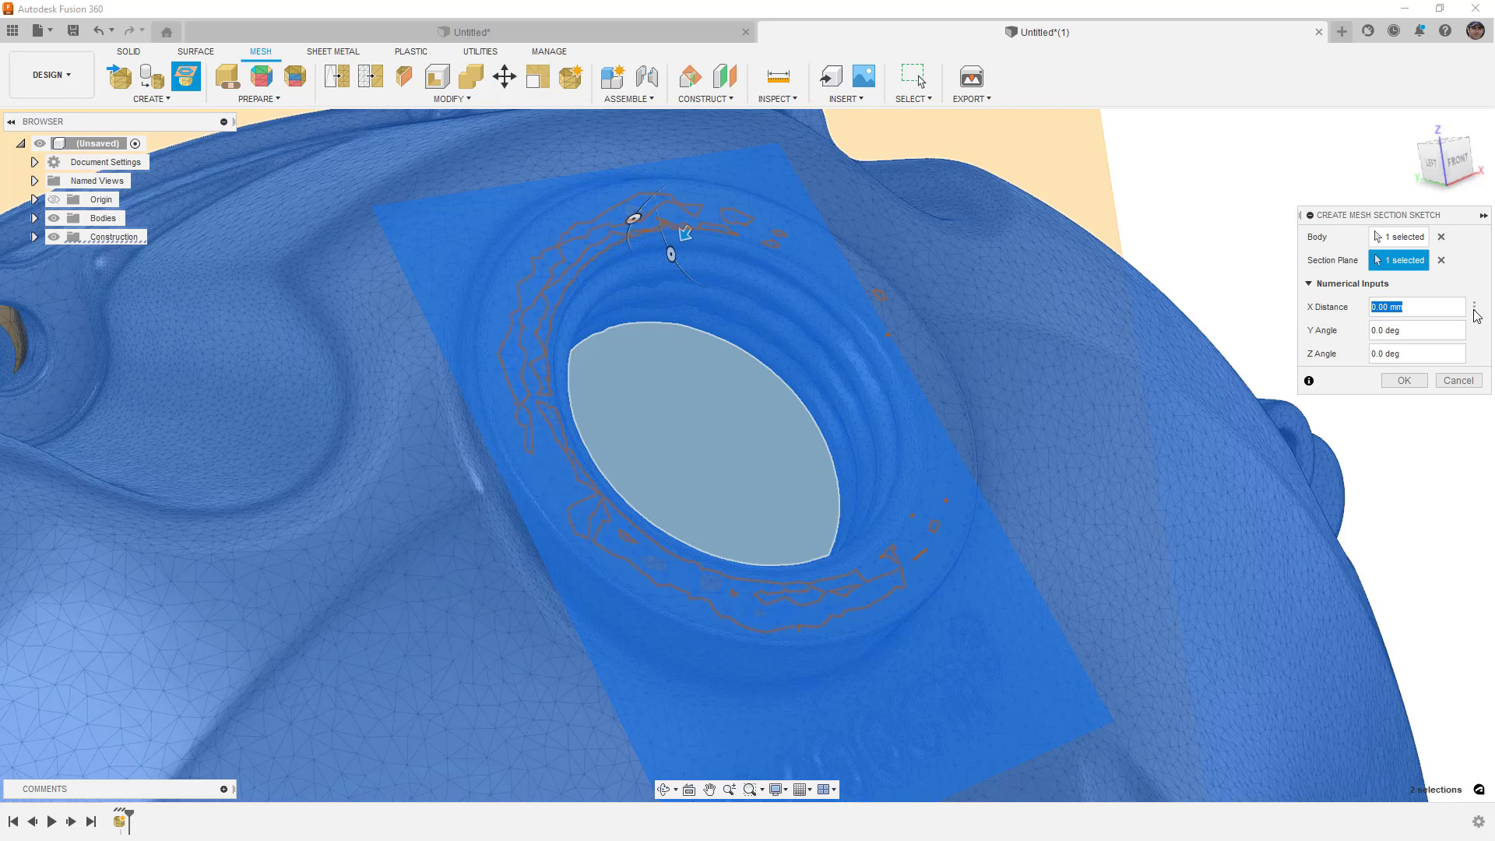
key("BackSpace")
left_click(1404, 381)
scroll(1265, 288, "down", 5)
middle_click_drag(1261, 288, 1111, 381, "shift")
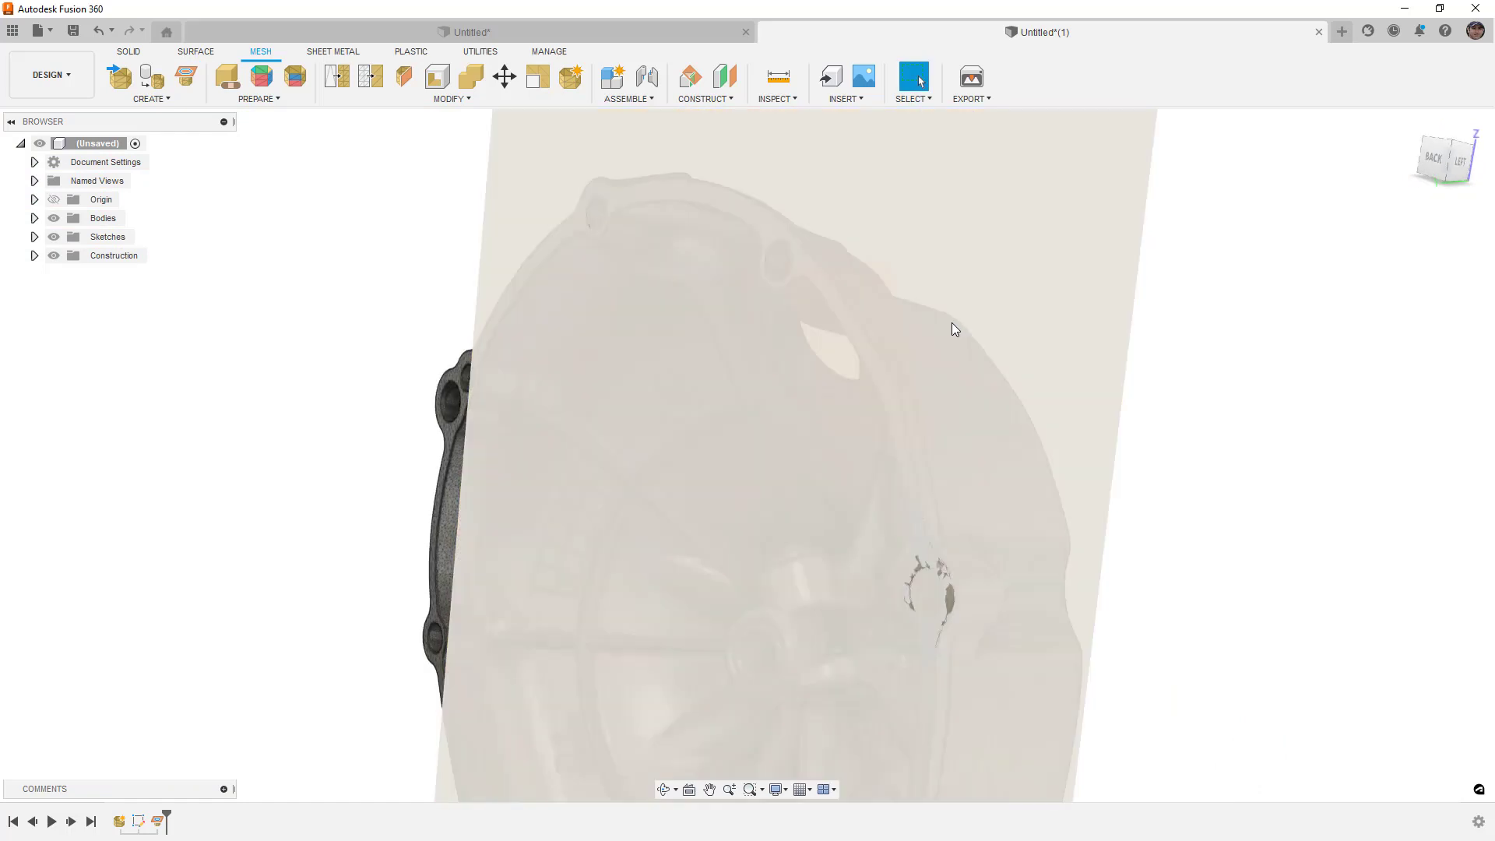
Start a second mesh section sketch on the flange plane with a -1 mm offset
left_click(188, 82)
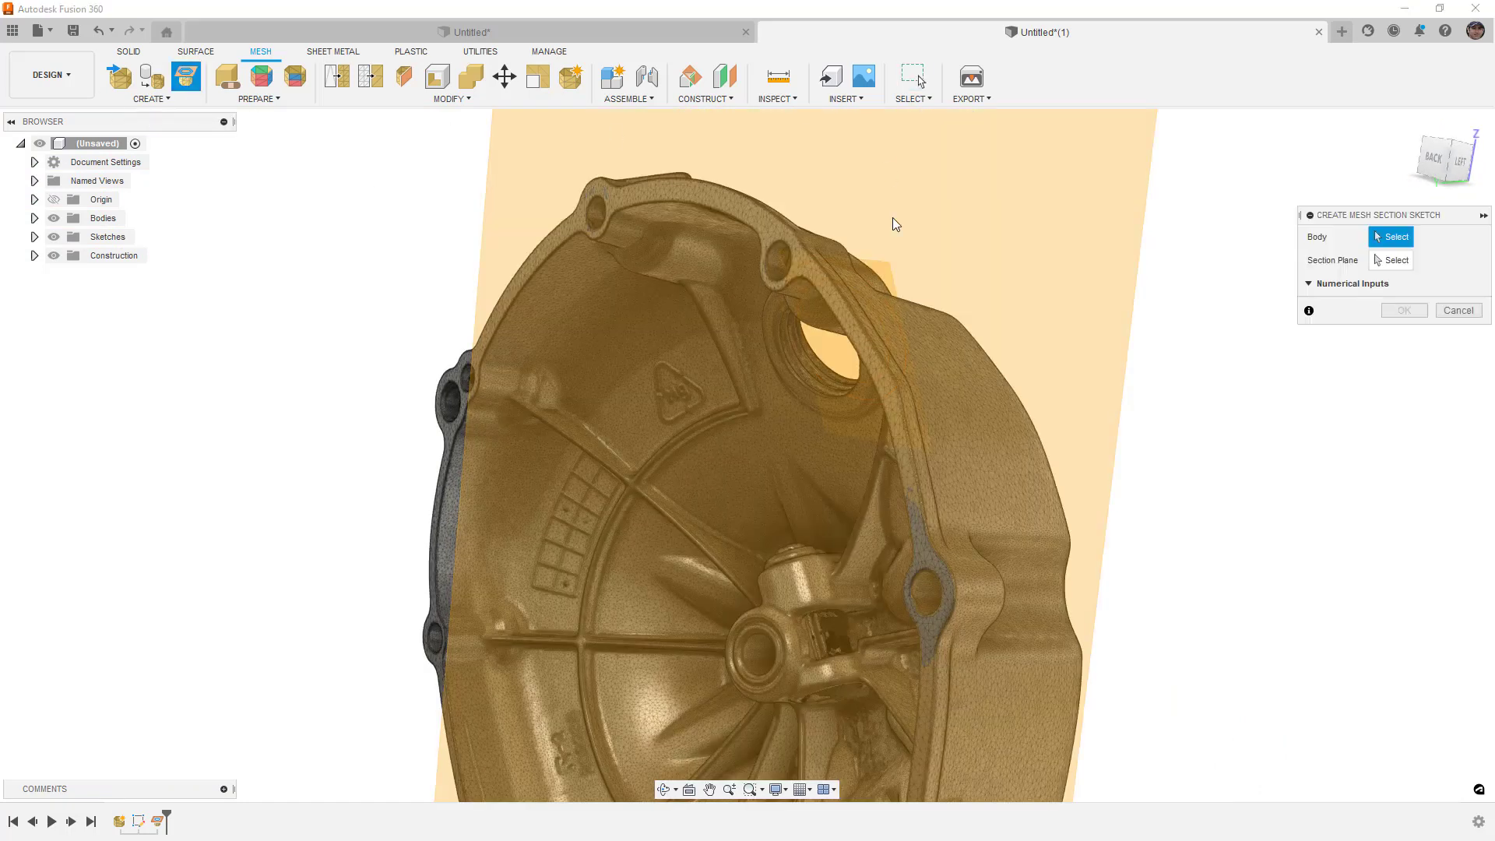
left_click(905, 341)
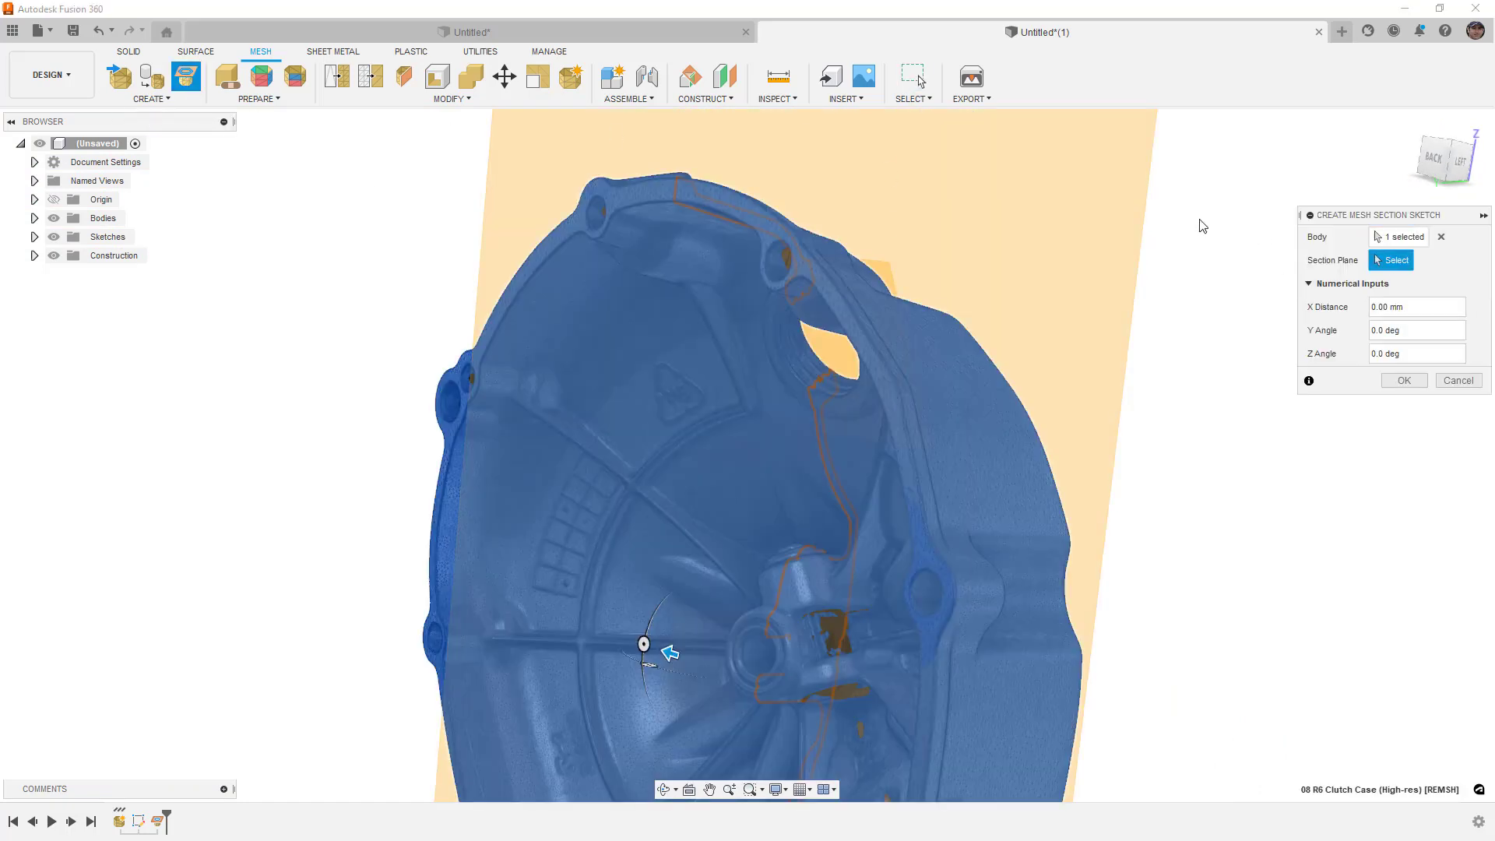
left_click(1133, 216)
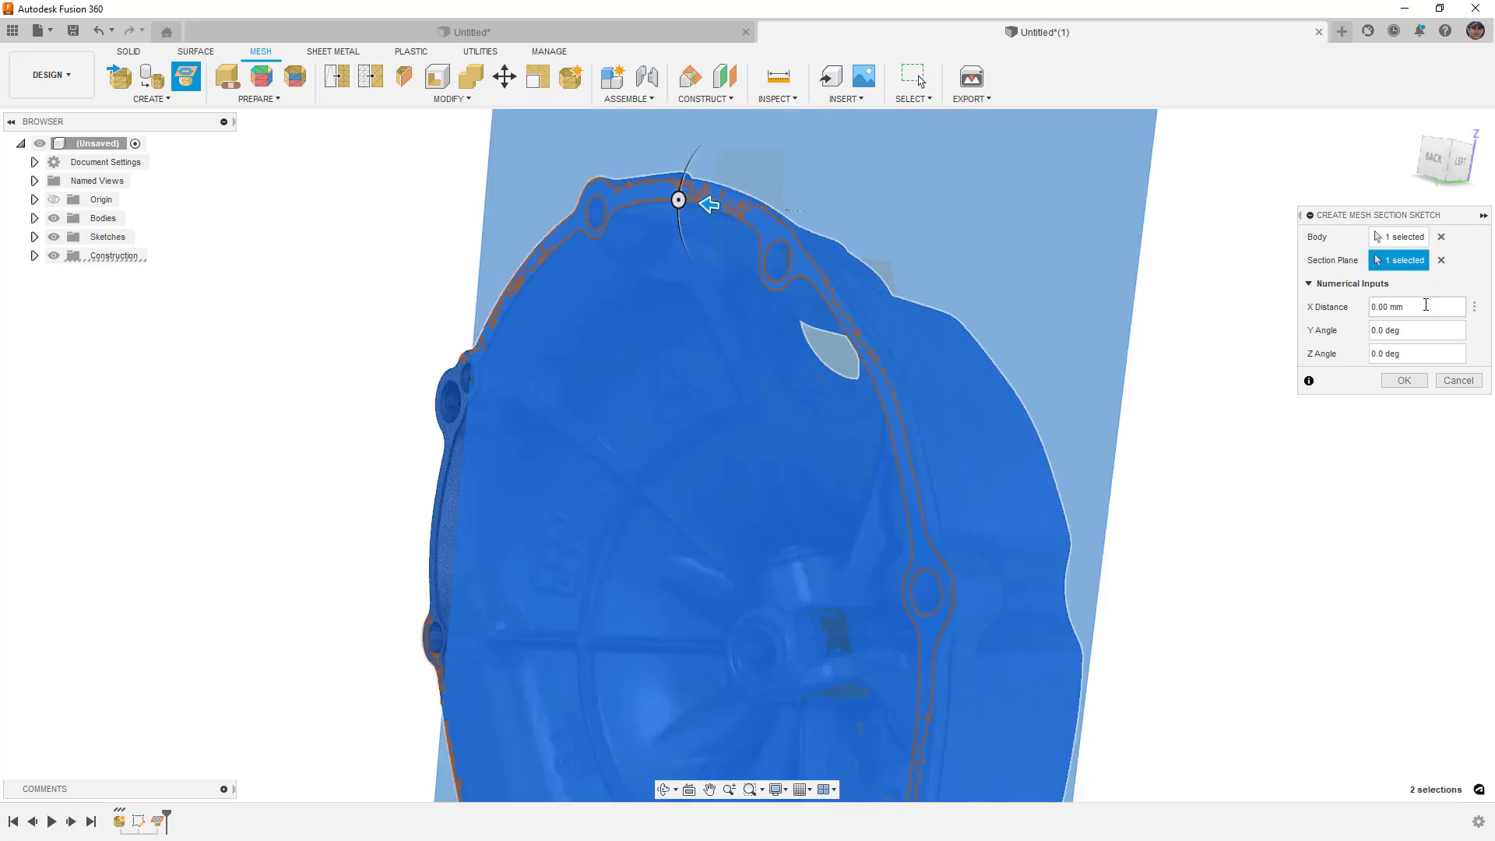
left_click_drag(1428, 306, 1283, 317)
type("-.1")
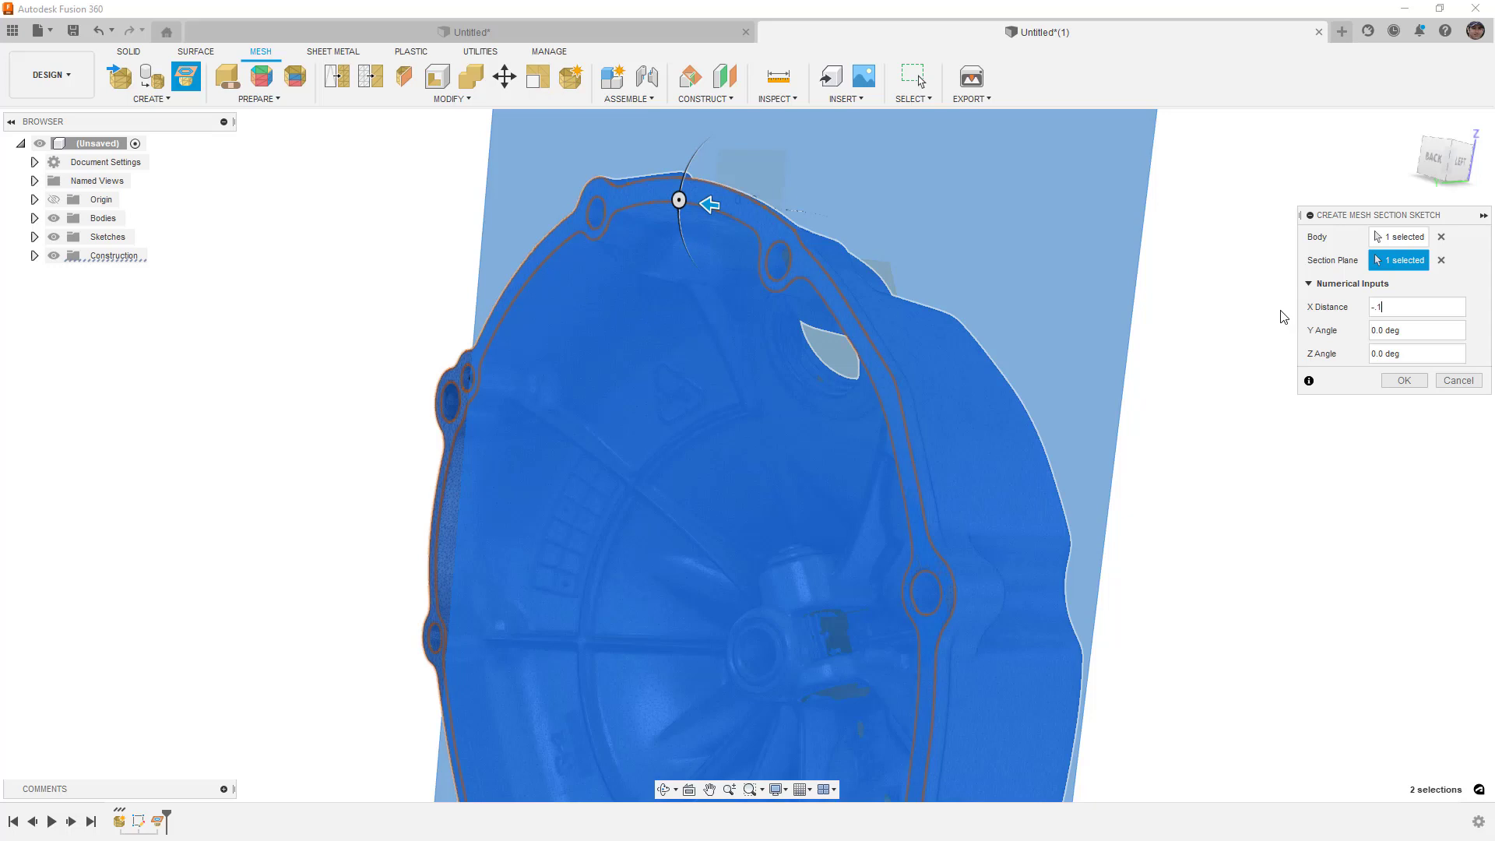
Create the flange section at -1 mm and hide the mesh bodies
left_click(1392, 380)
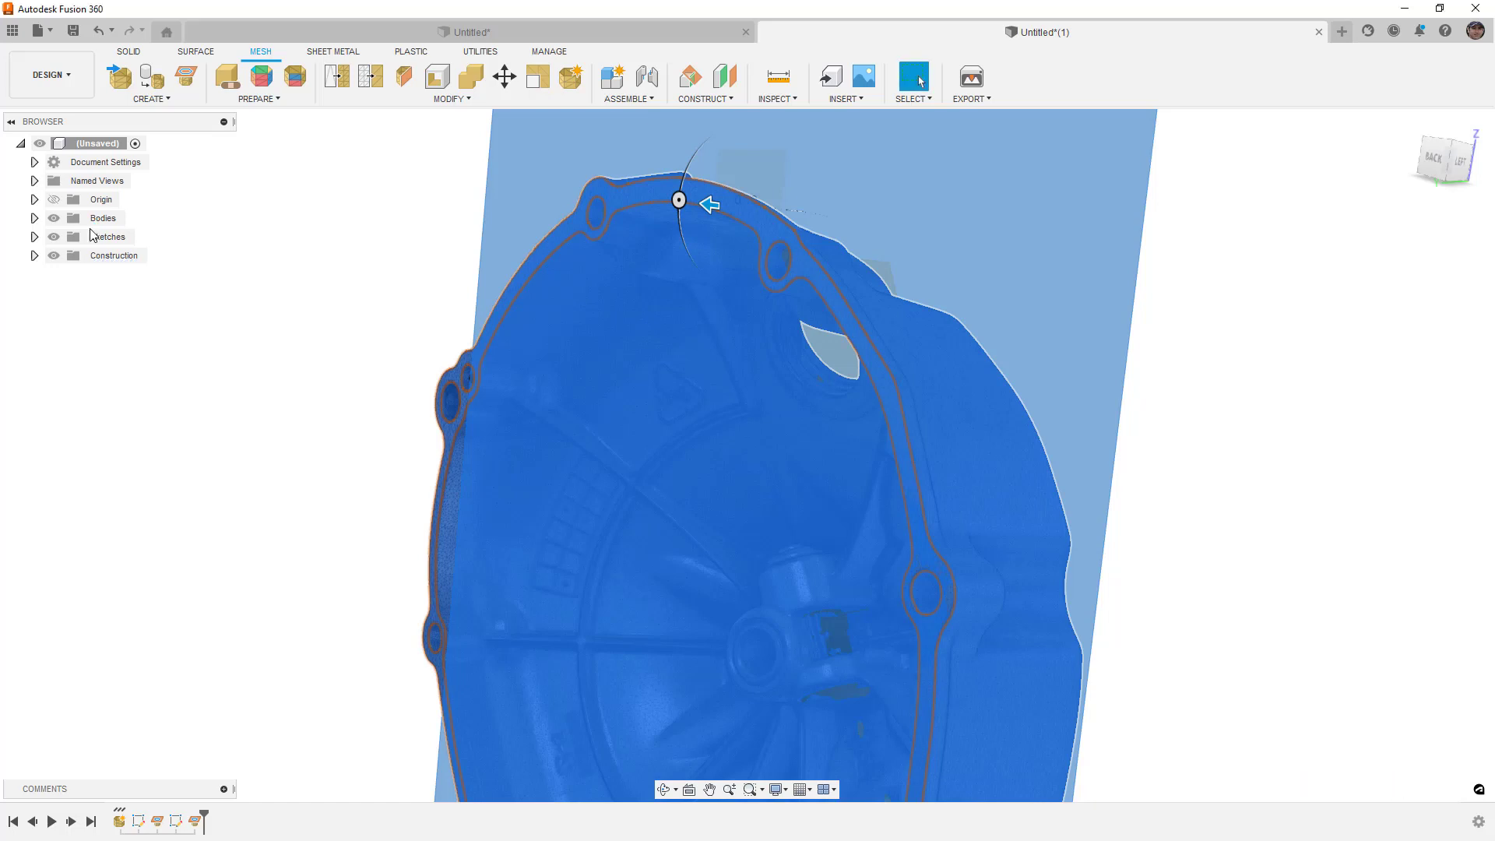
left_click(54, 218)
middle_click_drag(712, 269, 11, 252, "shift")
Hide construction planes Plane1 and Plane2, tilt the view, and expand the Sketches list
left_click(34, 255)
left_click(67, 274)
left_click(68, 293)
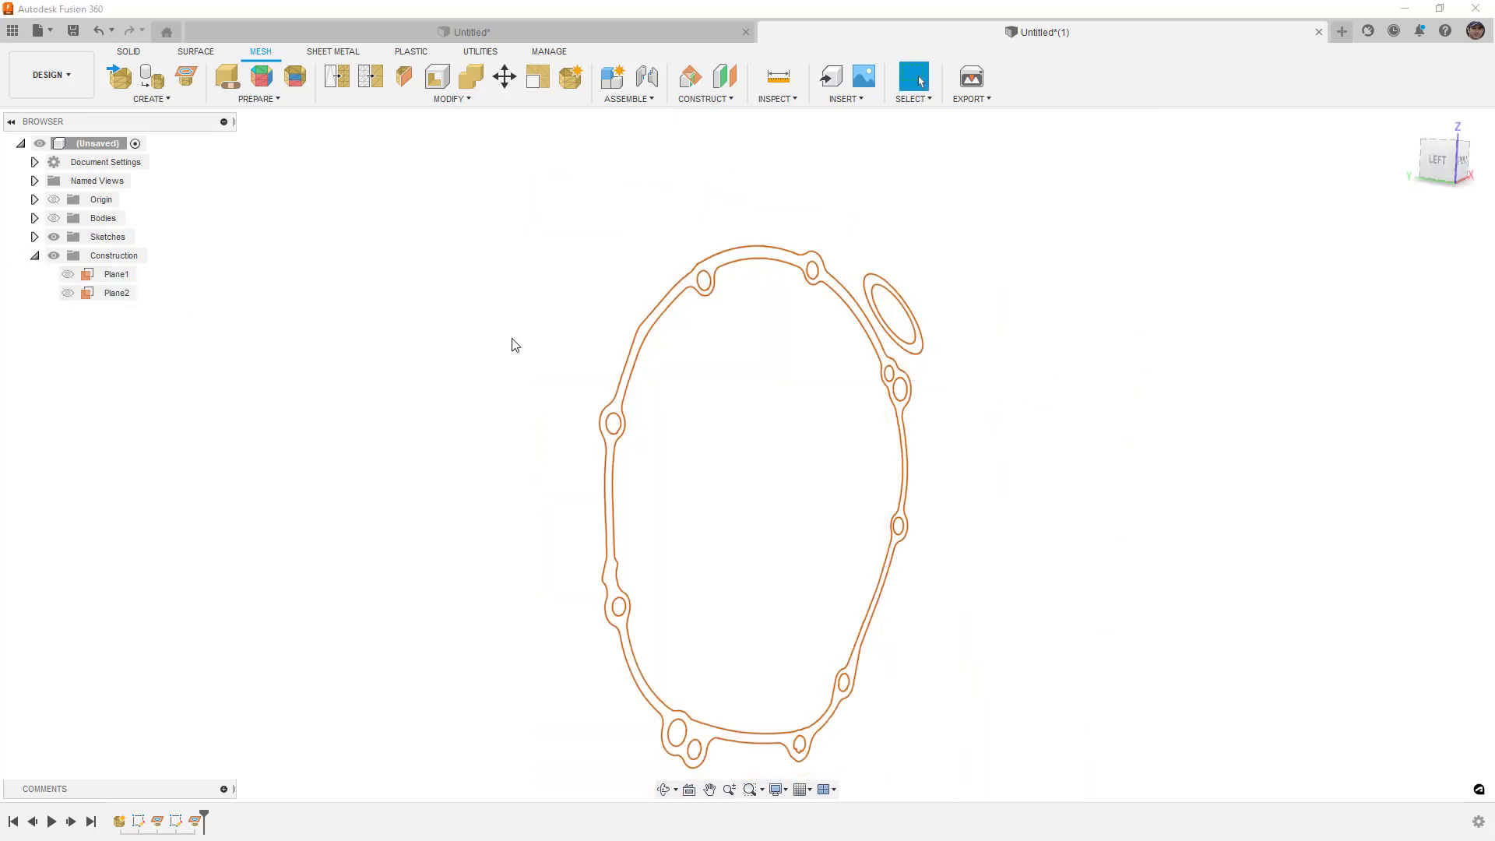
middle_click_drag(561, 358, 677, 354, "shift")
key("Escape")
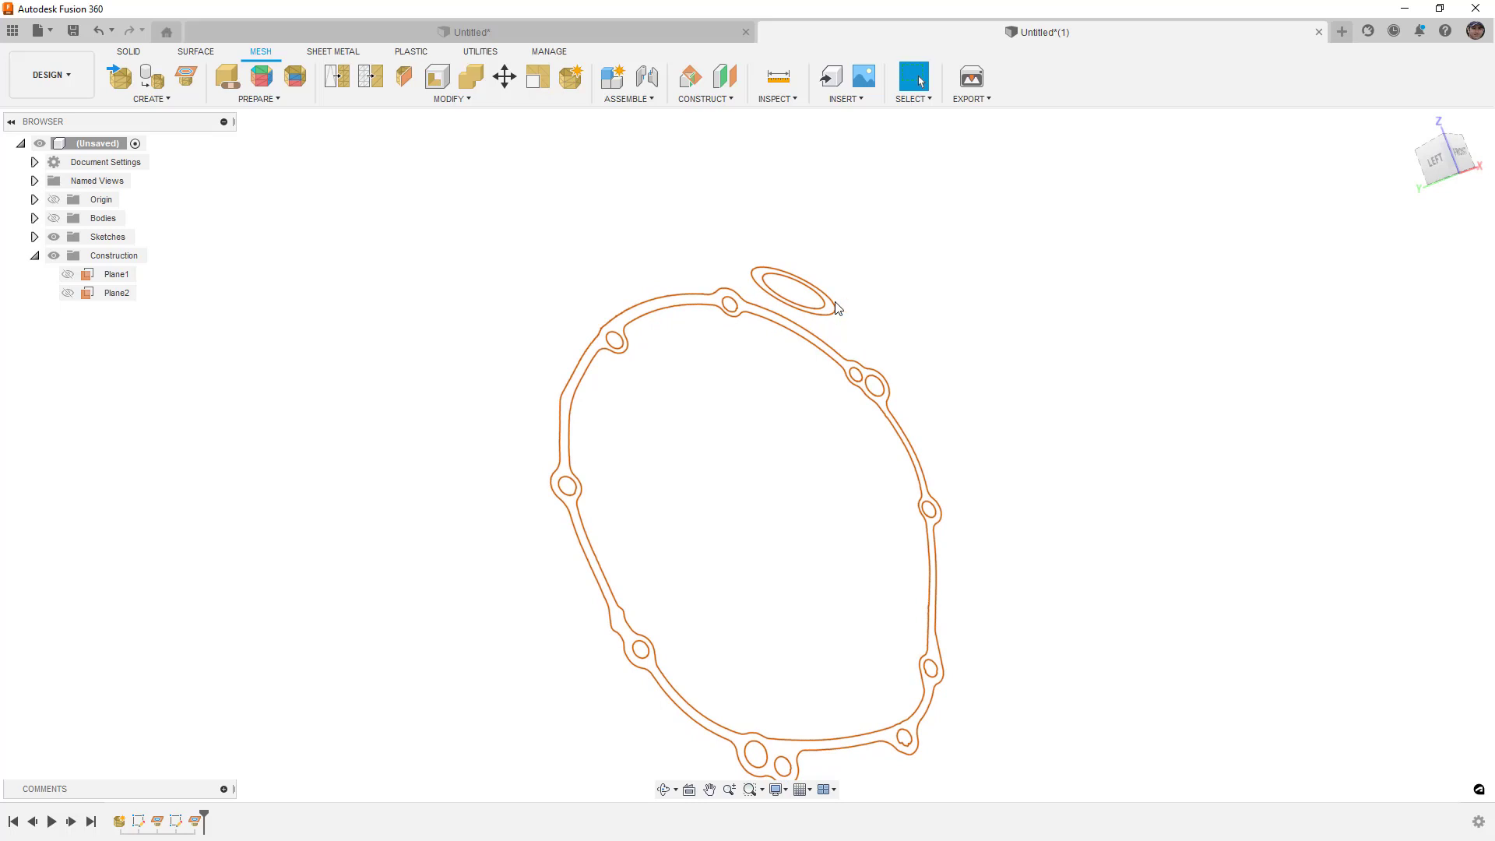
scroll(841, 306, "up", 1)
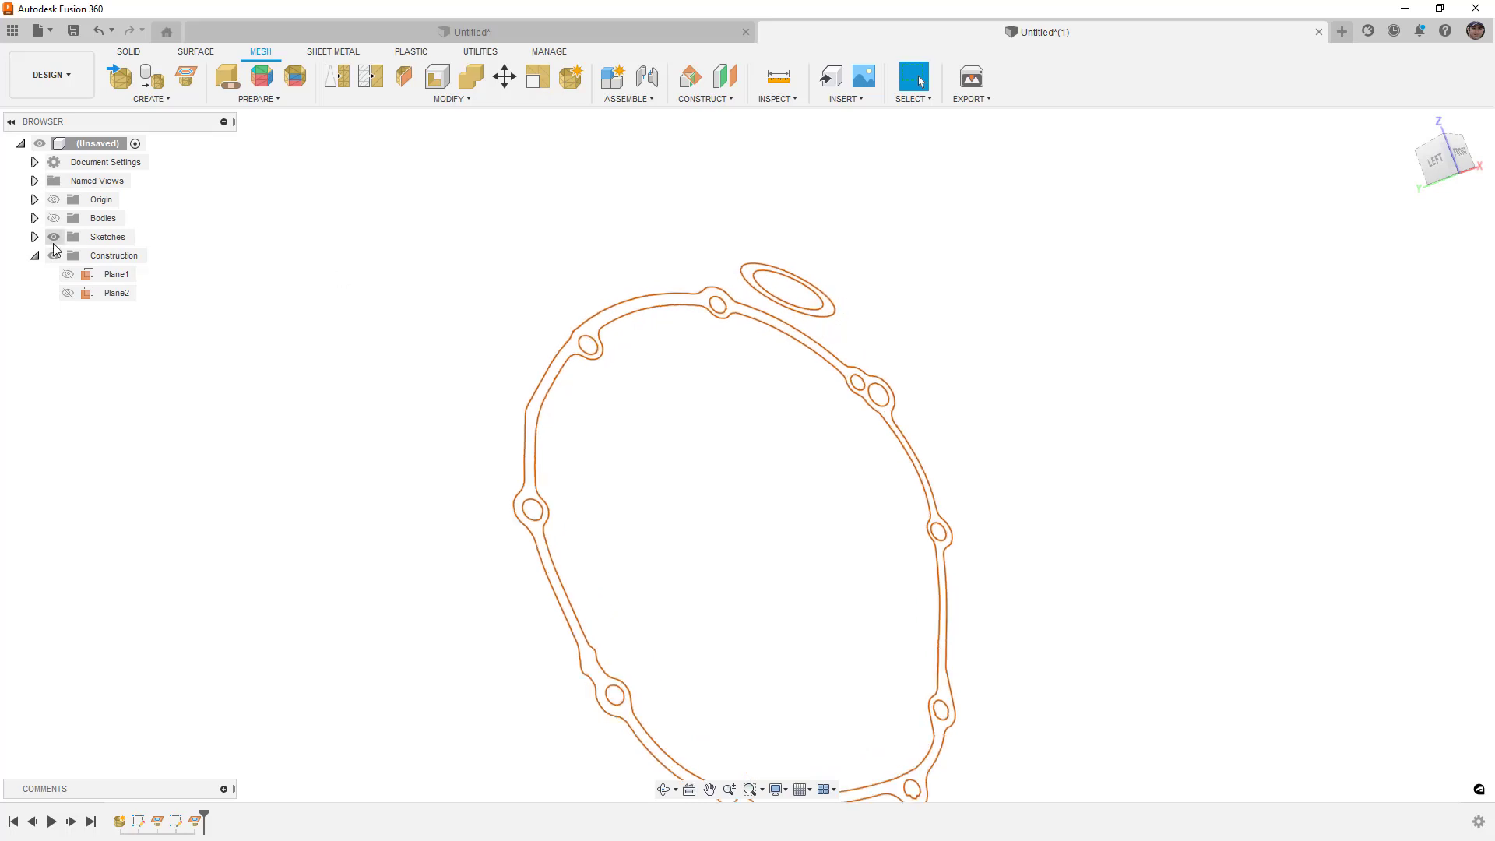
left_click(34, 237)
In Sketch1, fit circles to the ring-shaped mesh section, tracing it within 0.149 mm
right_click(117, 255)
left_click(161, 315)
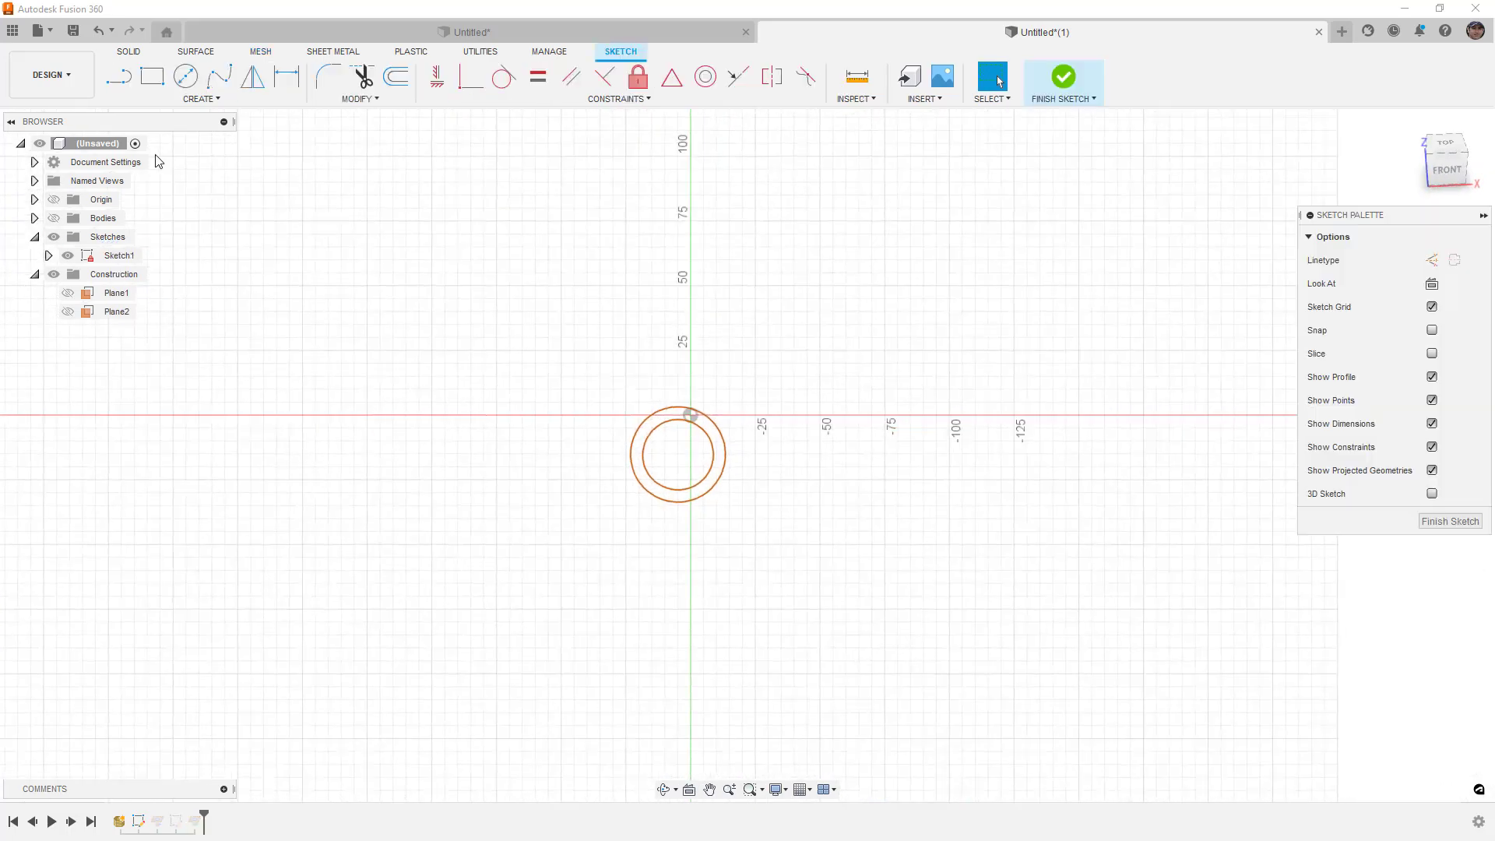
left_click(199, 99)
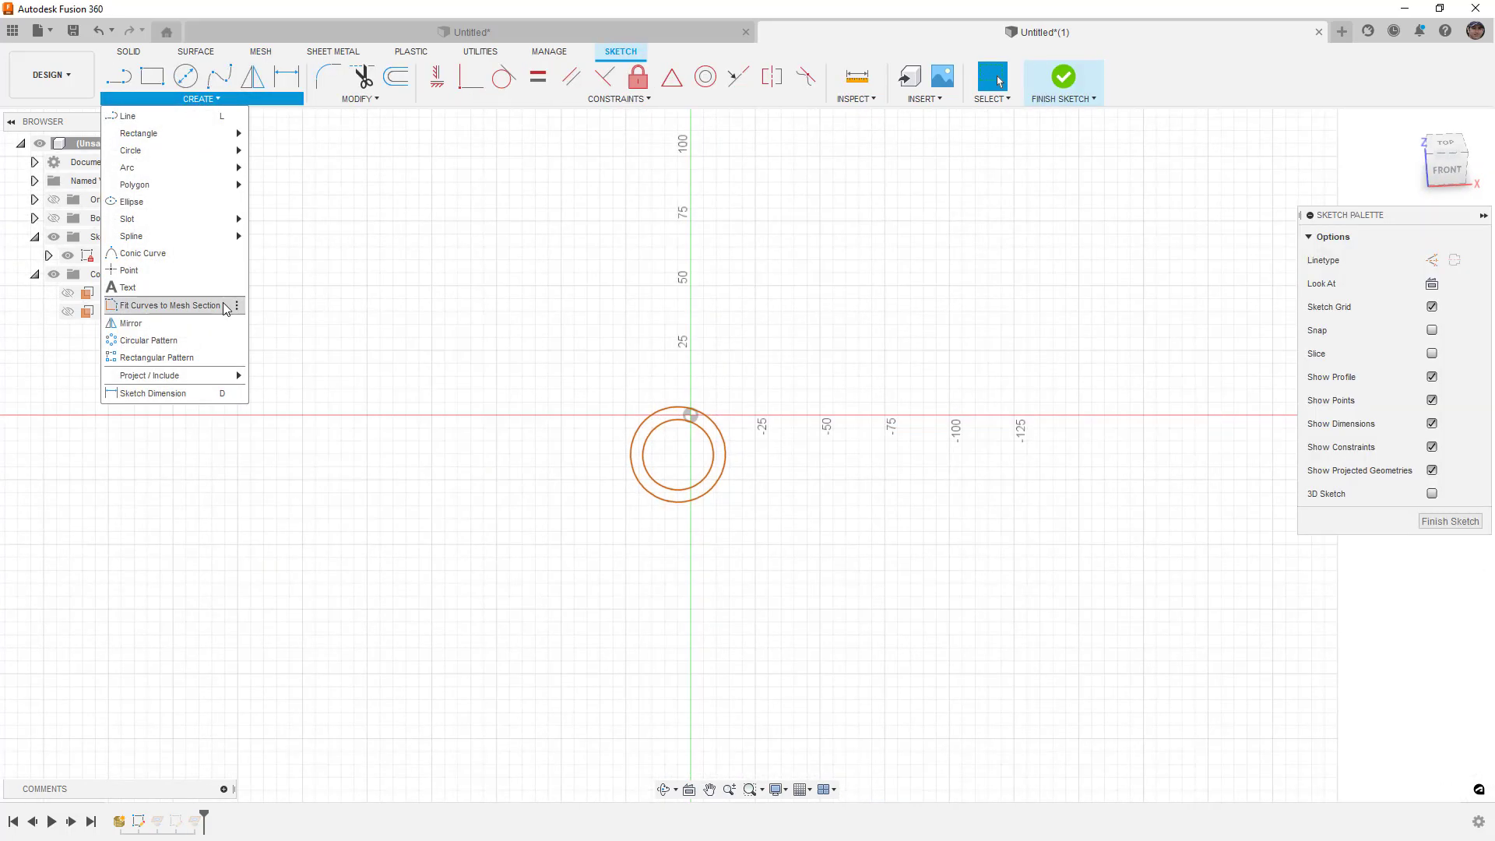
left_click(169, 305)
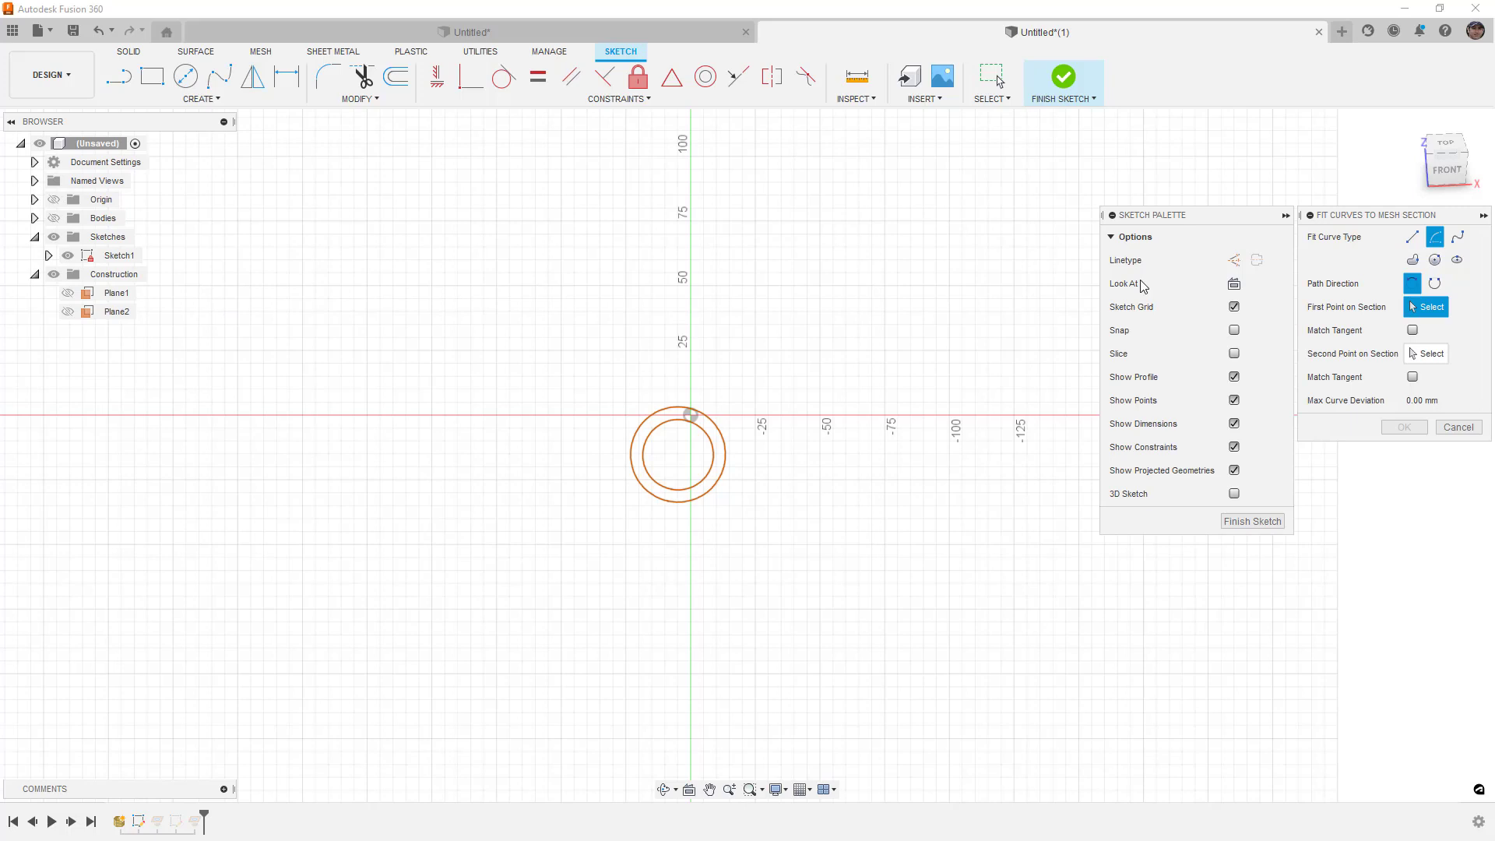
left_click(1434, 260)
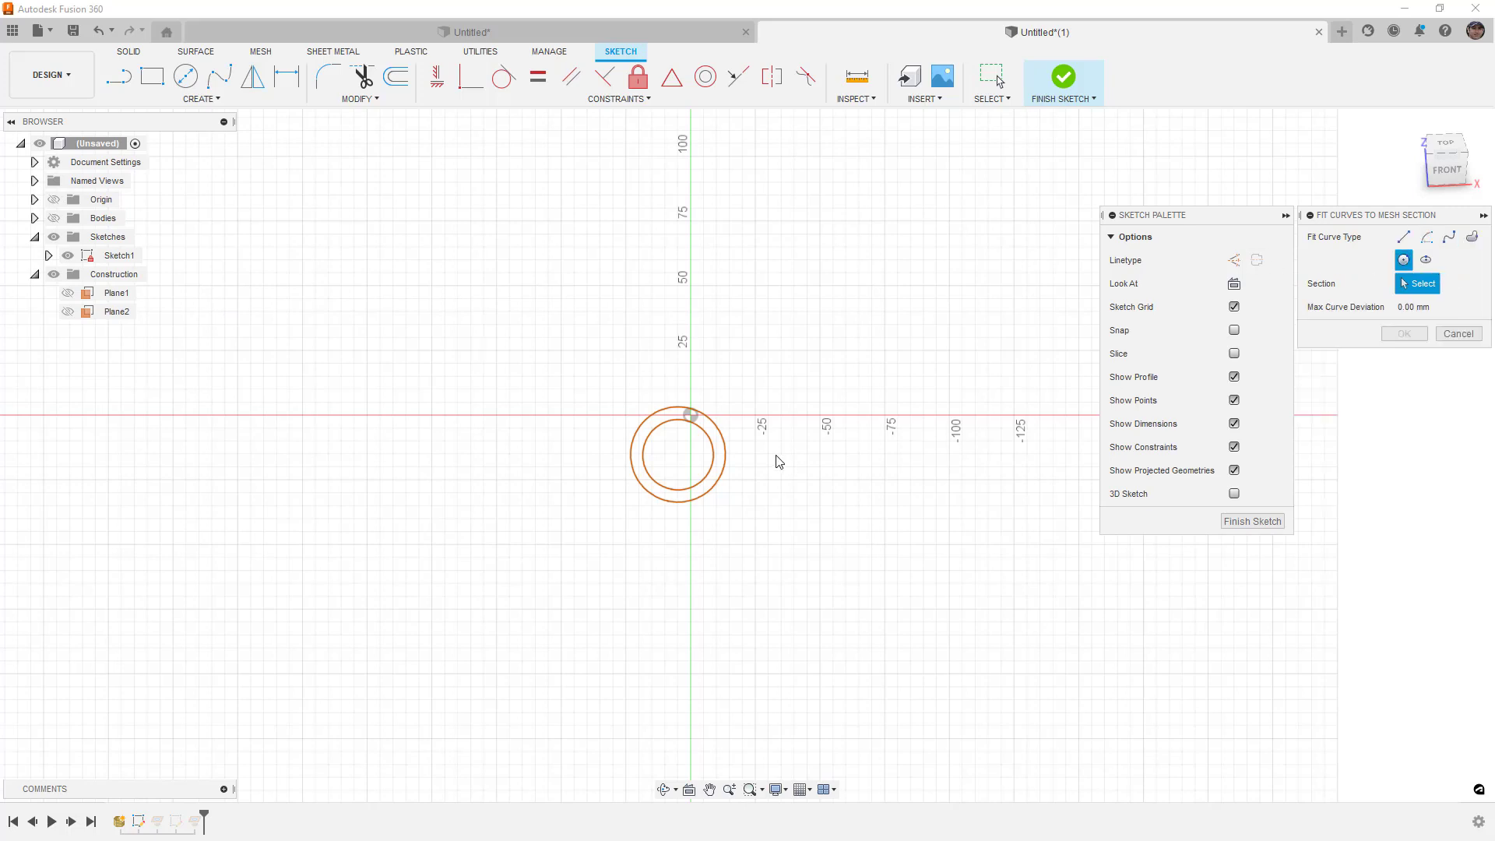
scroll(713, 440, "up", 3)
left_click(698, 431)
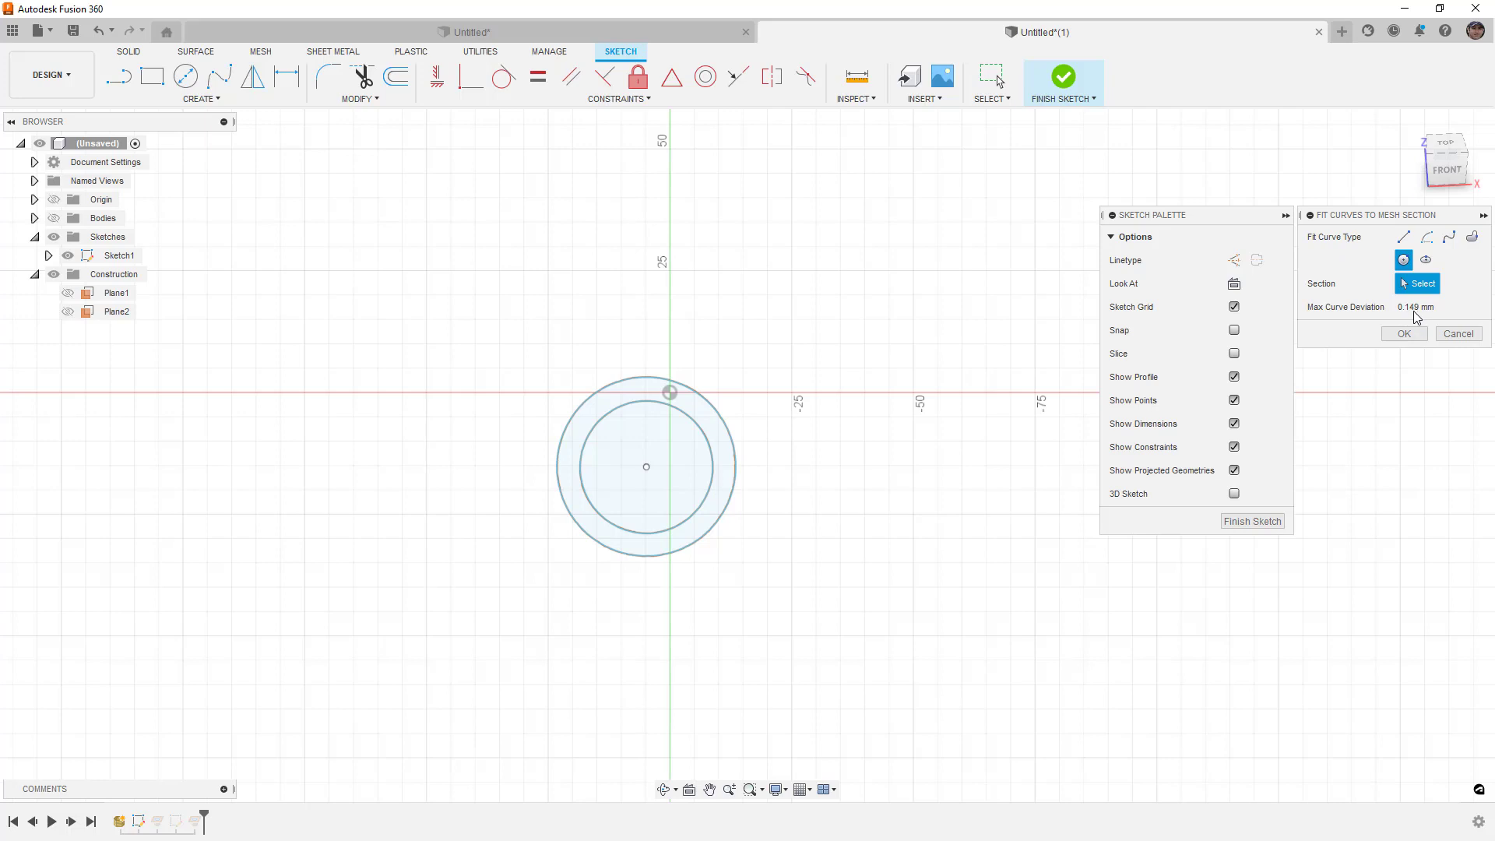
left_click(1403, 336)
scroll(694, 402, "up", 1)
scroll(694, 402, "up", 10)
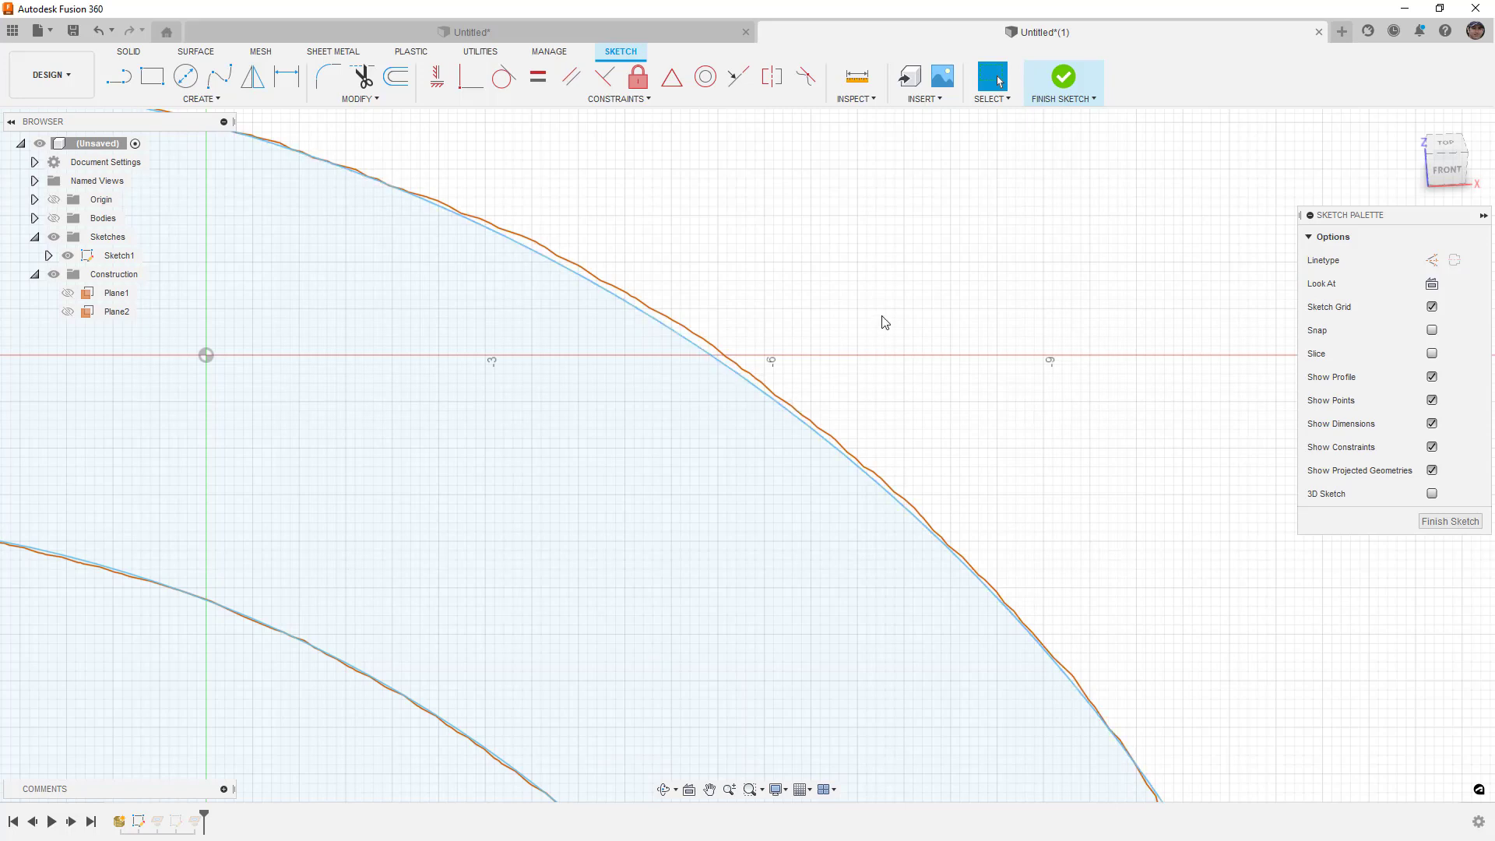
Give Sketch1's inner fitted circle a Ø27.5 mm diameter dimension
scroll(881, 321, "down", 10)
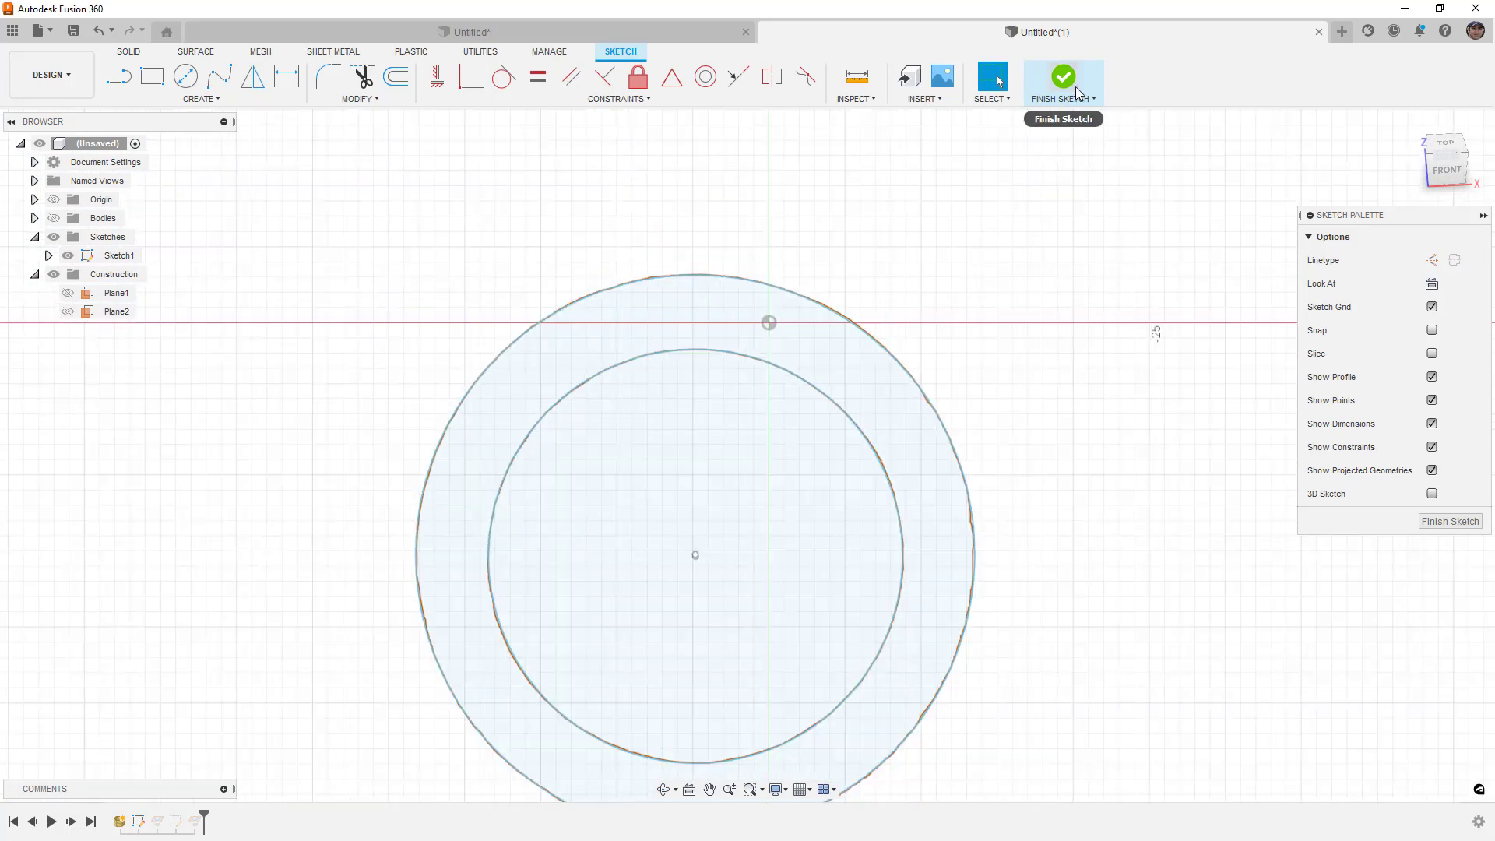
key("d")
left_click(807, 387)
left_click(781, 415)
type("2.75")
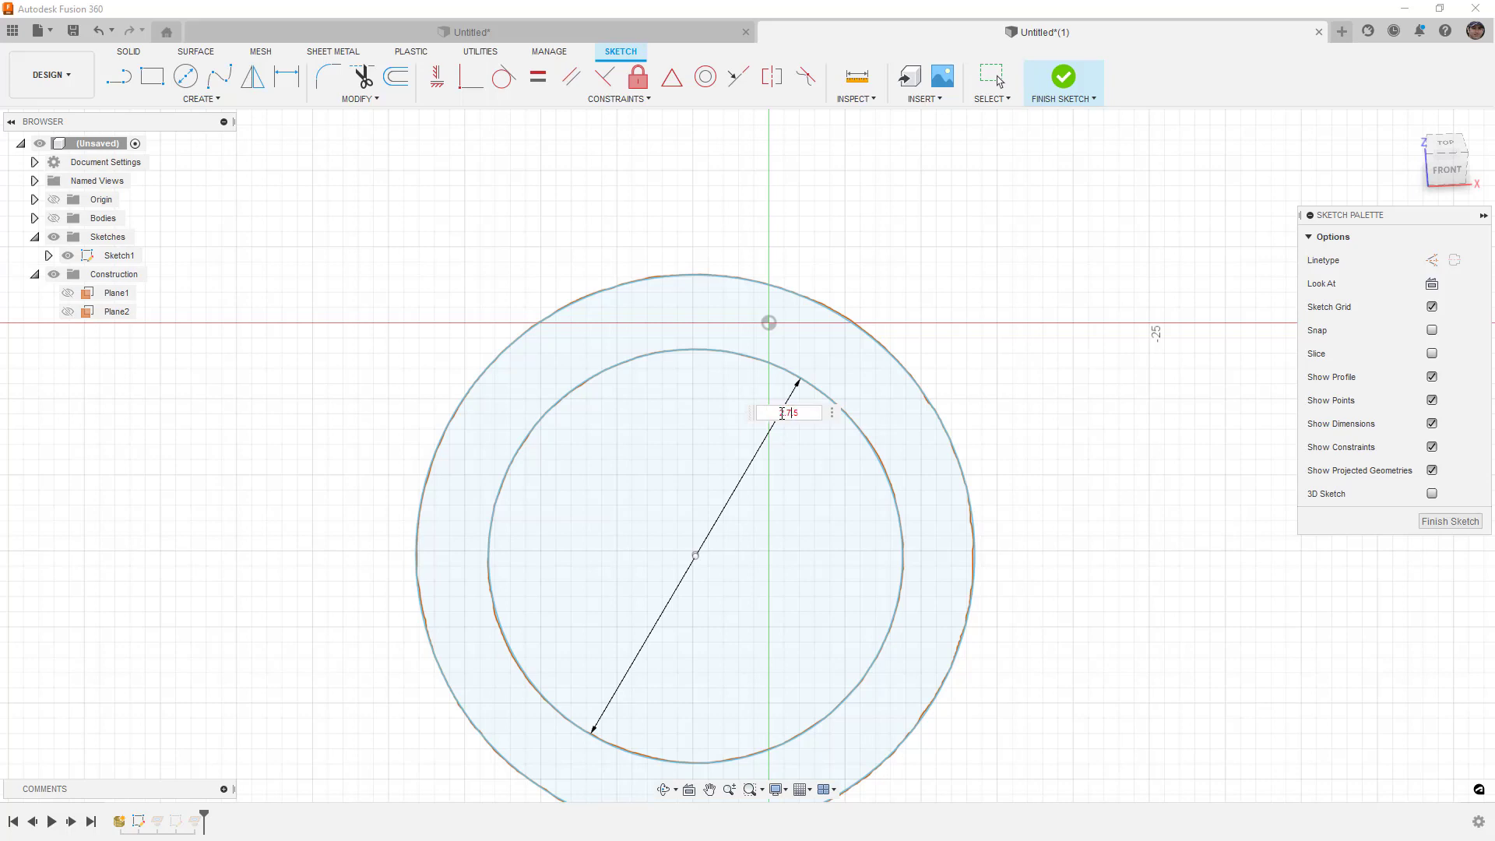
key("Return")
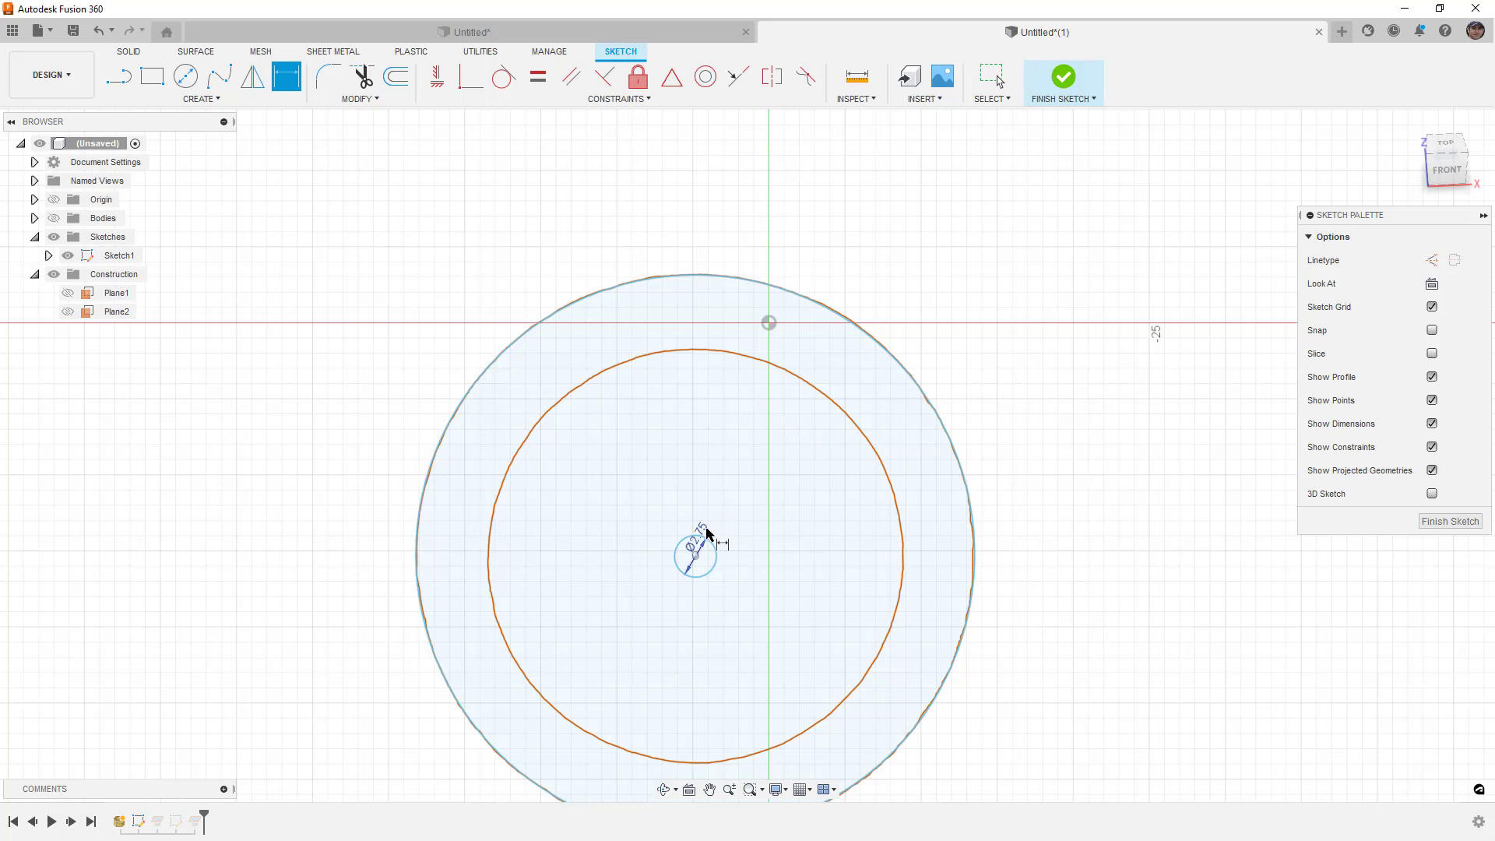
key("c")
left_click(695, 555)
key("Escape")
key("d")
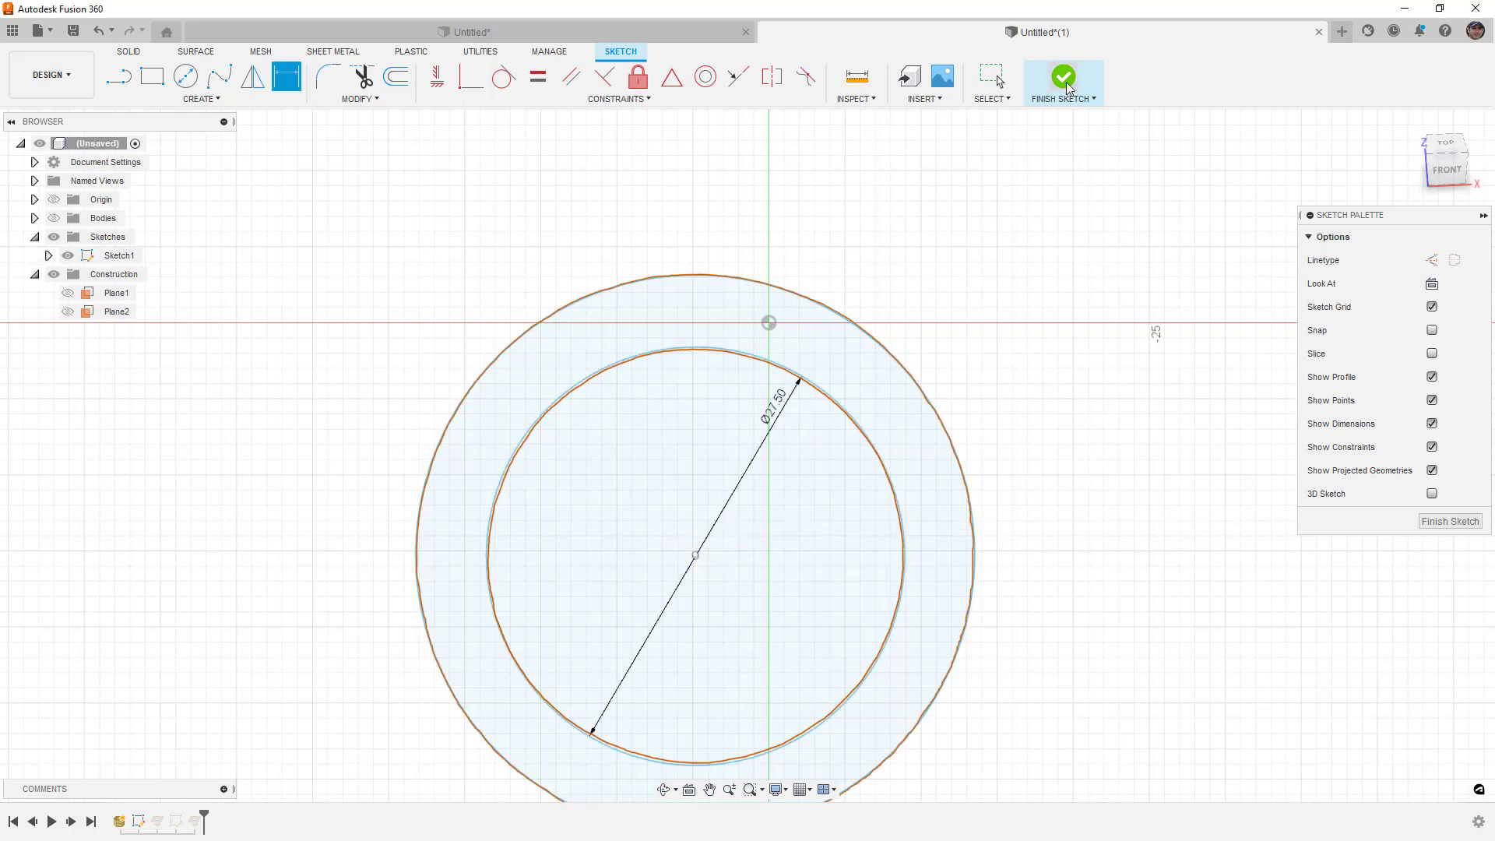
key("Escape")
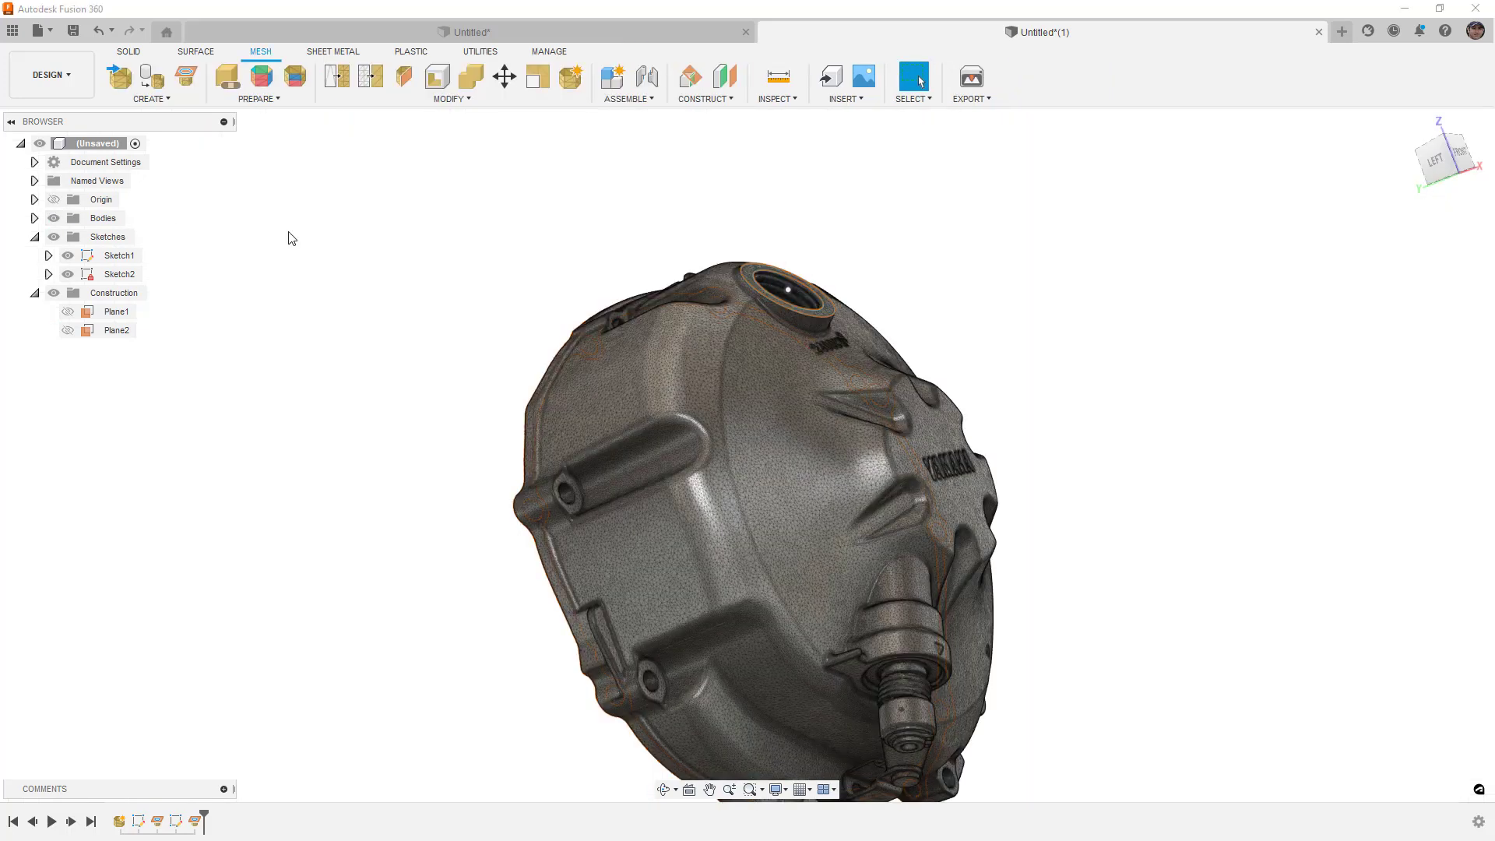
Extrude the ring profile two-sided, 10 mm and 1 mm, into Body1
mouse_move(441, 272)
middle_mouse_down("shift")
mouse_move(417, 277)
mouse_move(430, 293)
middle_mouse_up("shift")
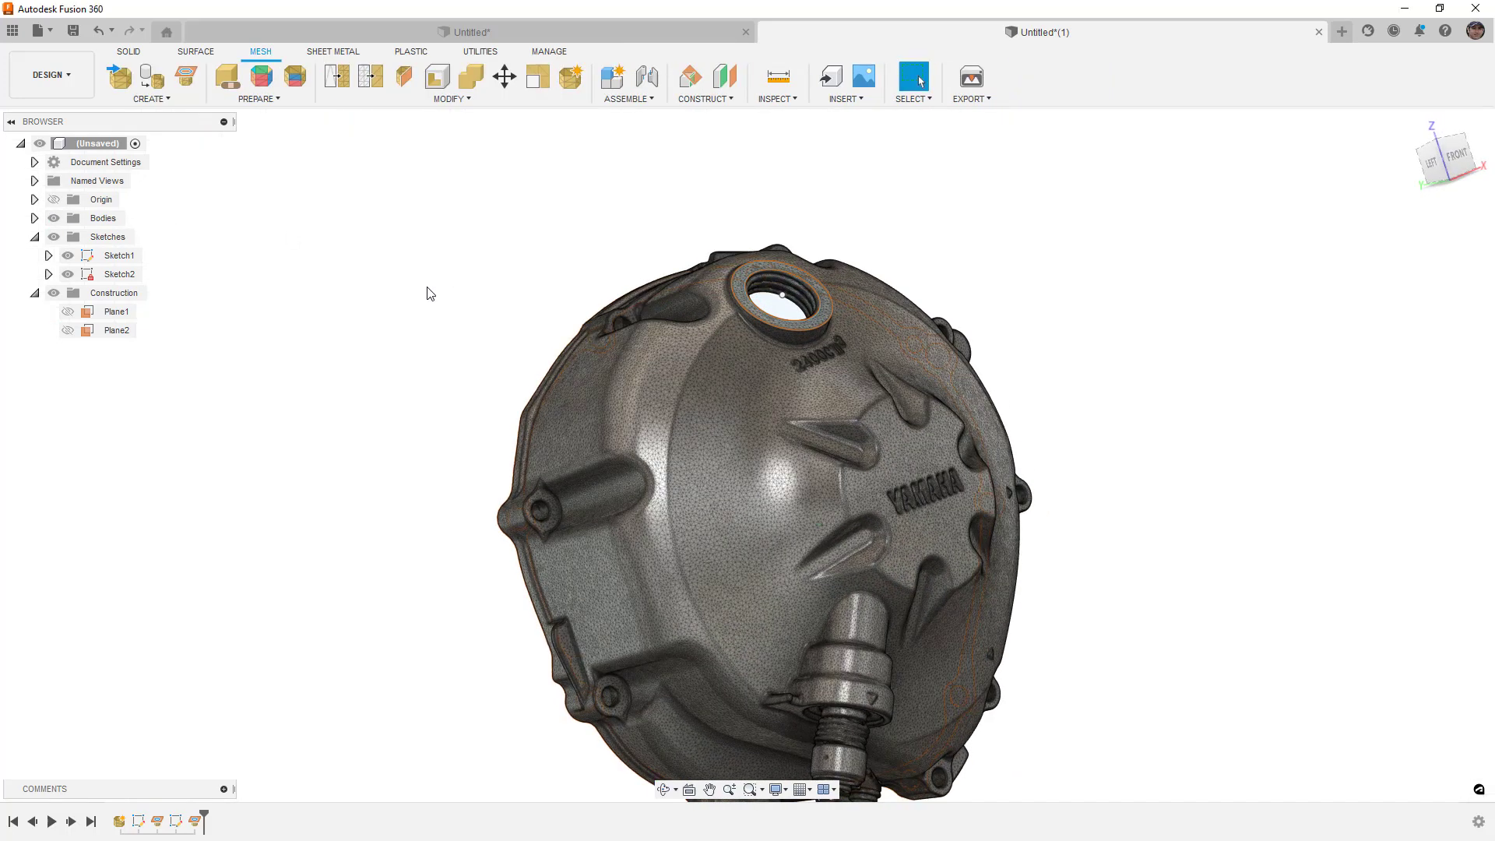
left_click(122, 74)
scroll(830, 314, "up", 5)
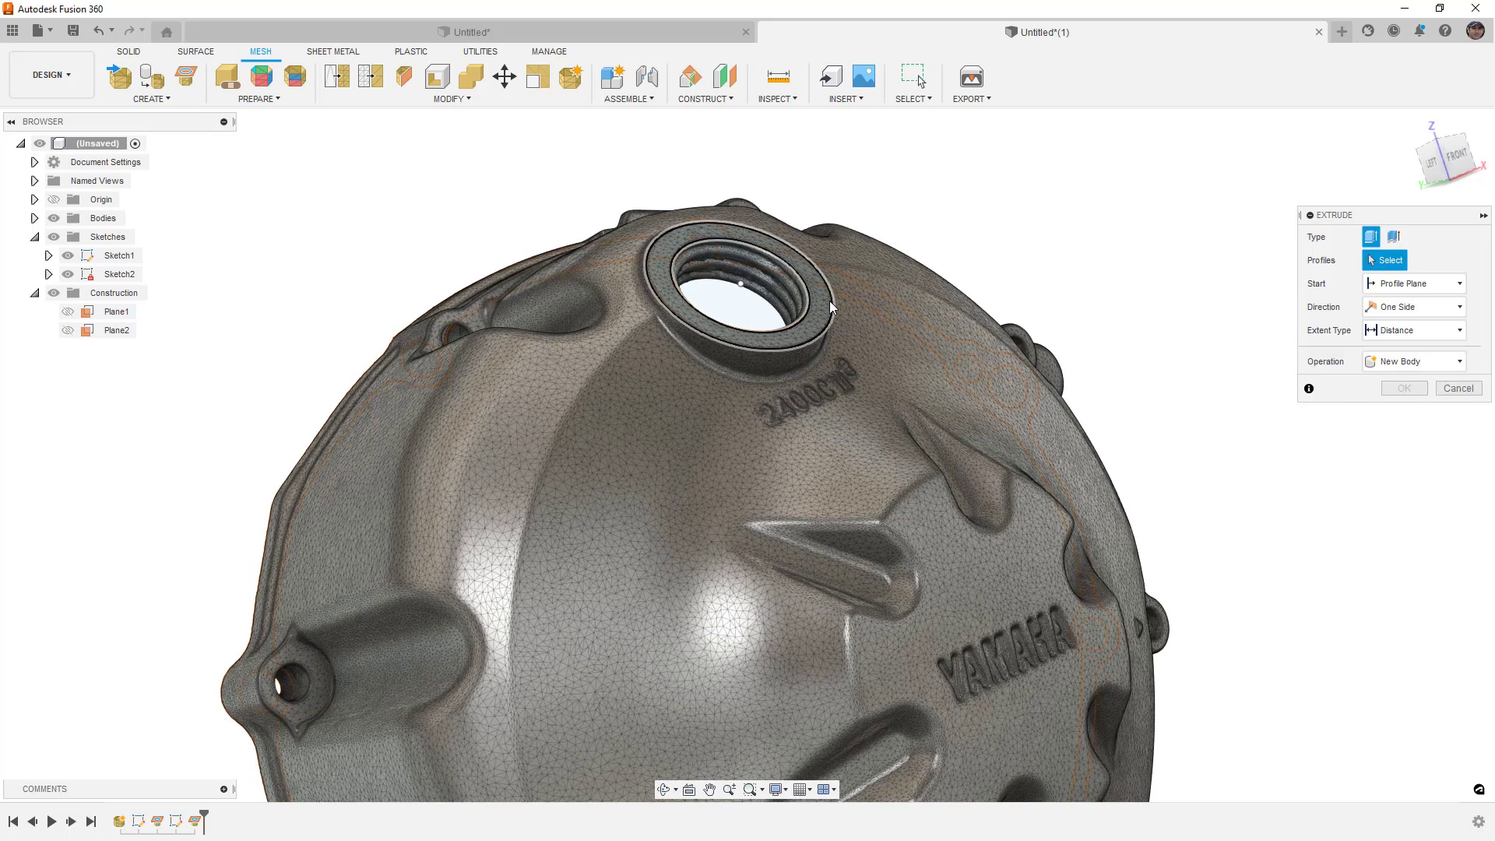
left_click(689, 253)
left_click_drag(689, 252, 678, 294)
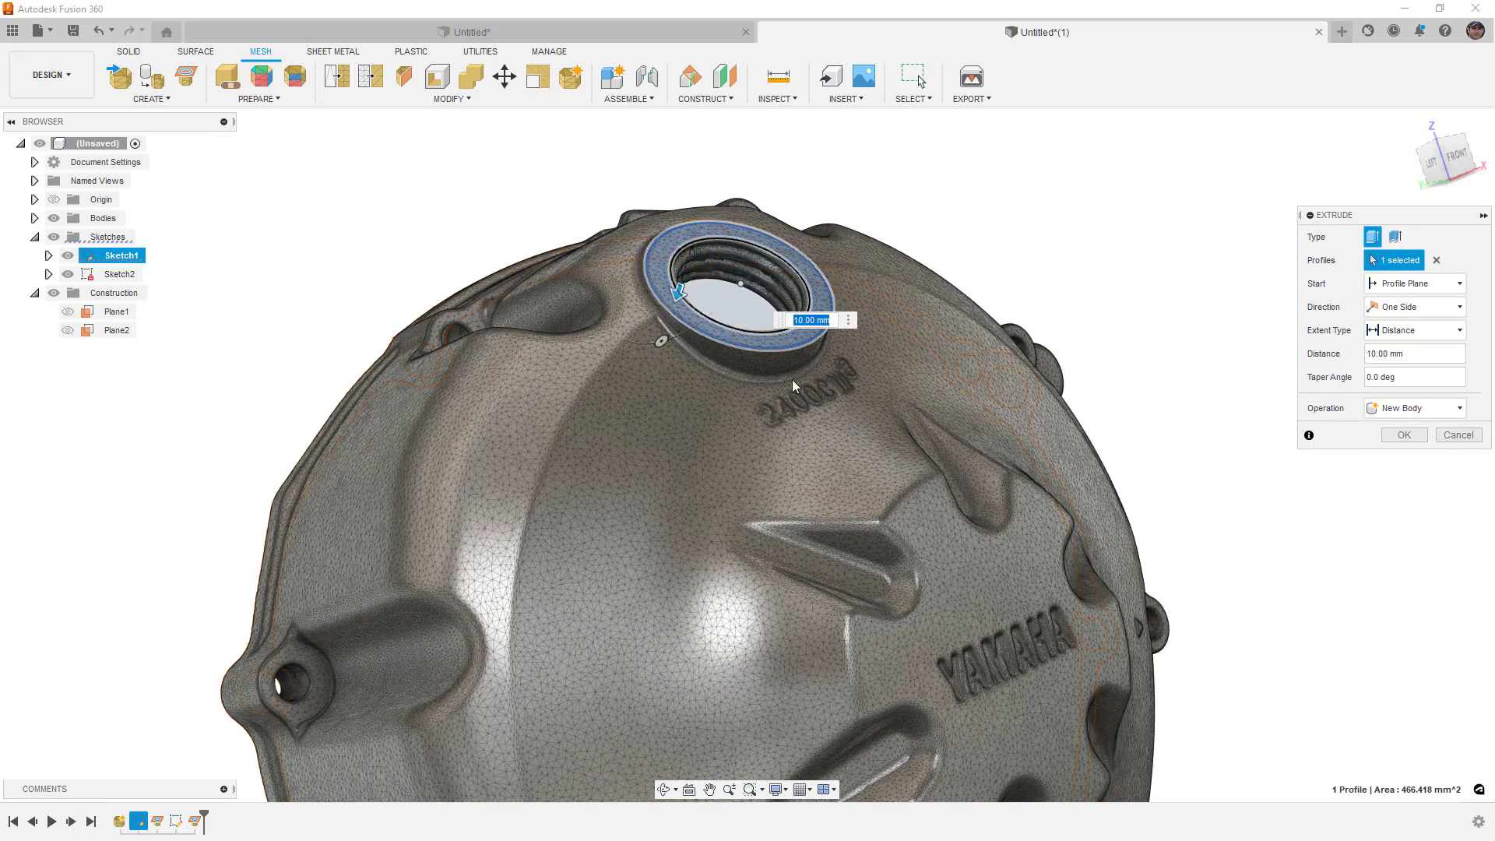
middle_click_drag(678, 294, 907, 316, "shift")
middle_click_drag(701, 335, 1090, 347, "shift")
left_click(1413, 307)
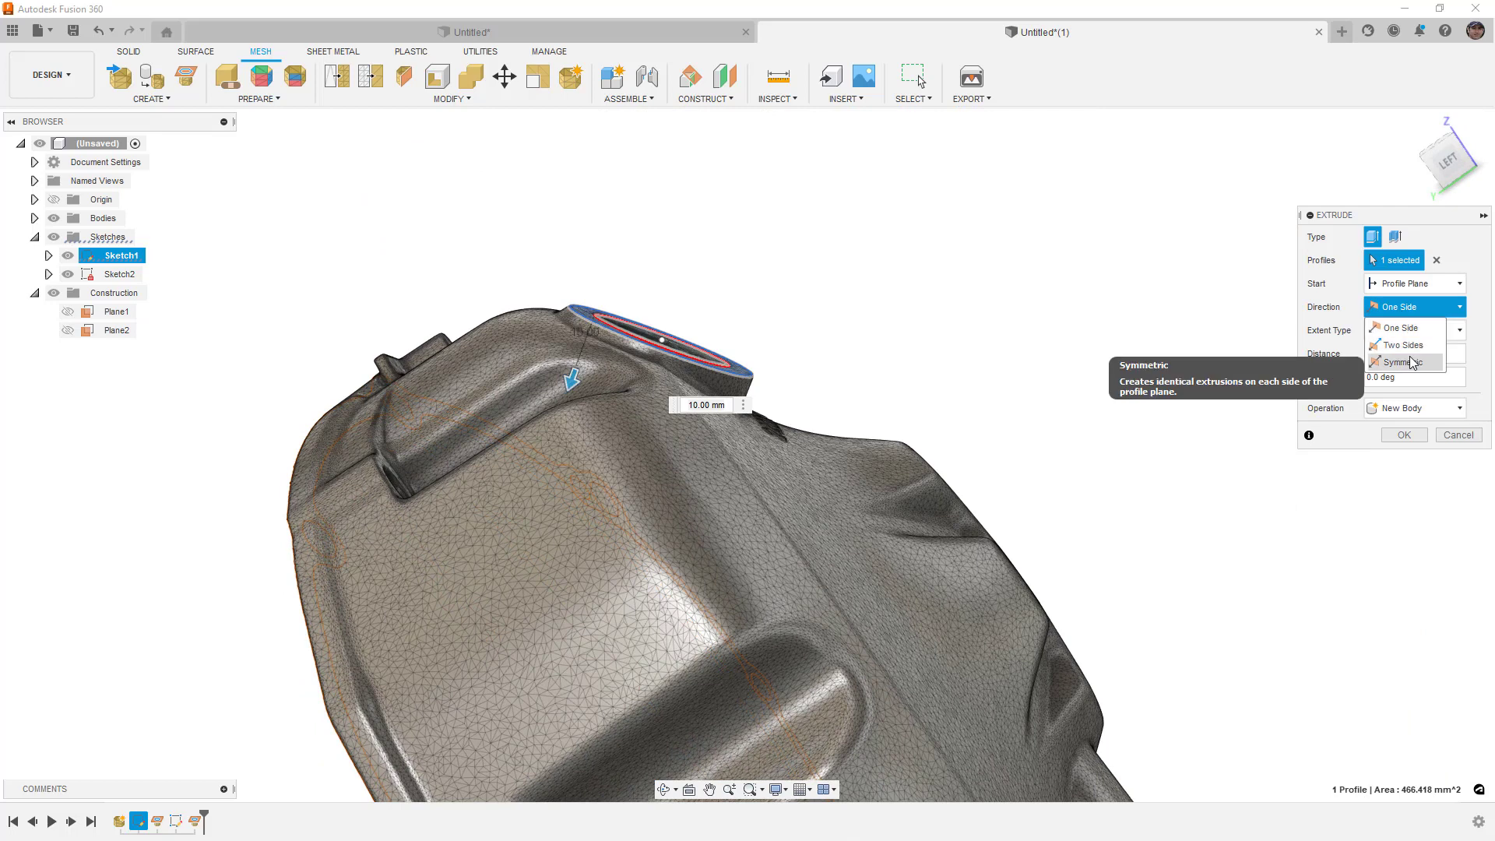
left_click(1409, 337)
left_click(1420, 479)
key("BackSpace")
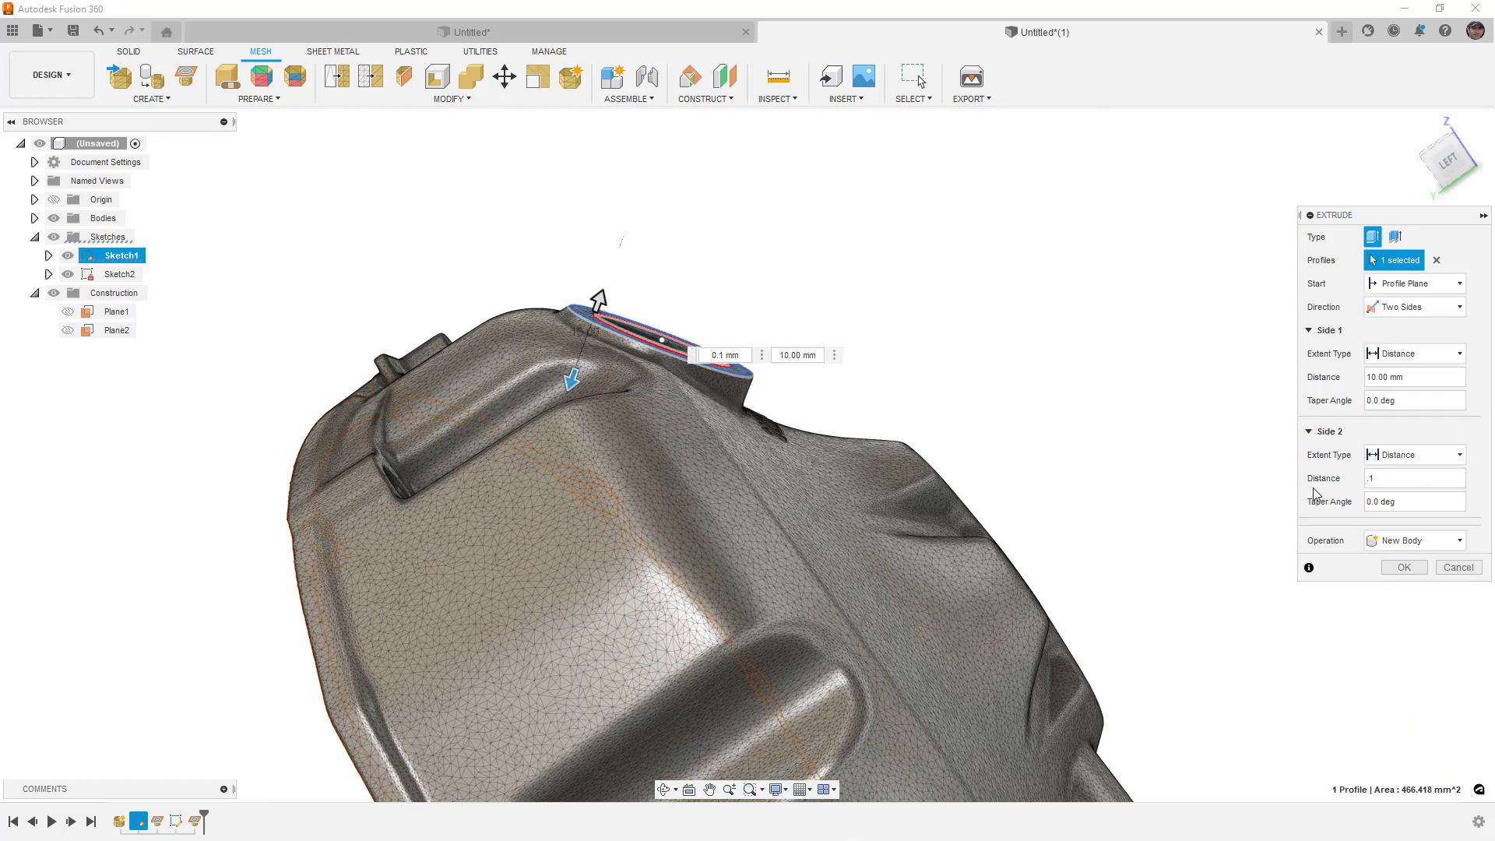
type("1")
key("Return")
Hide the clutch cover mesh and the extruded Body1
middle_click_drag(849, 287, 763, 327, "shift")
scroll(763, 327, "up", 5)
left_click(34, 219)
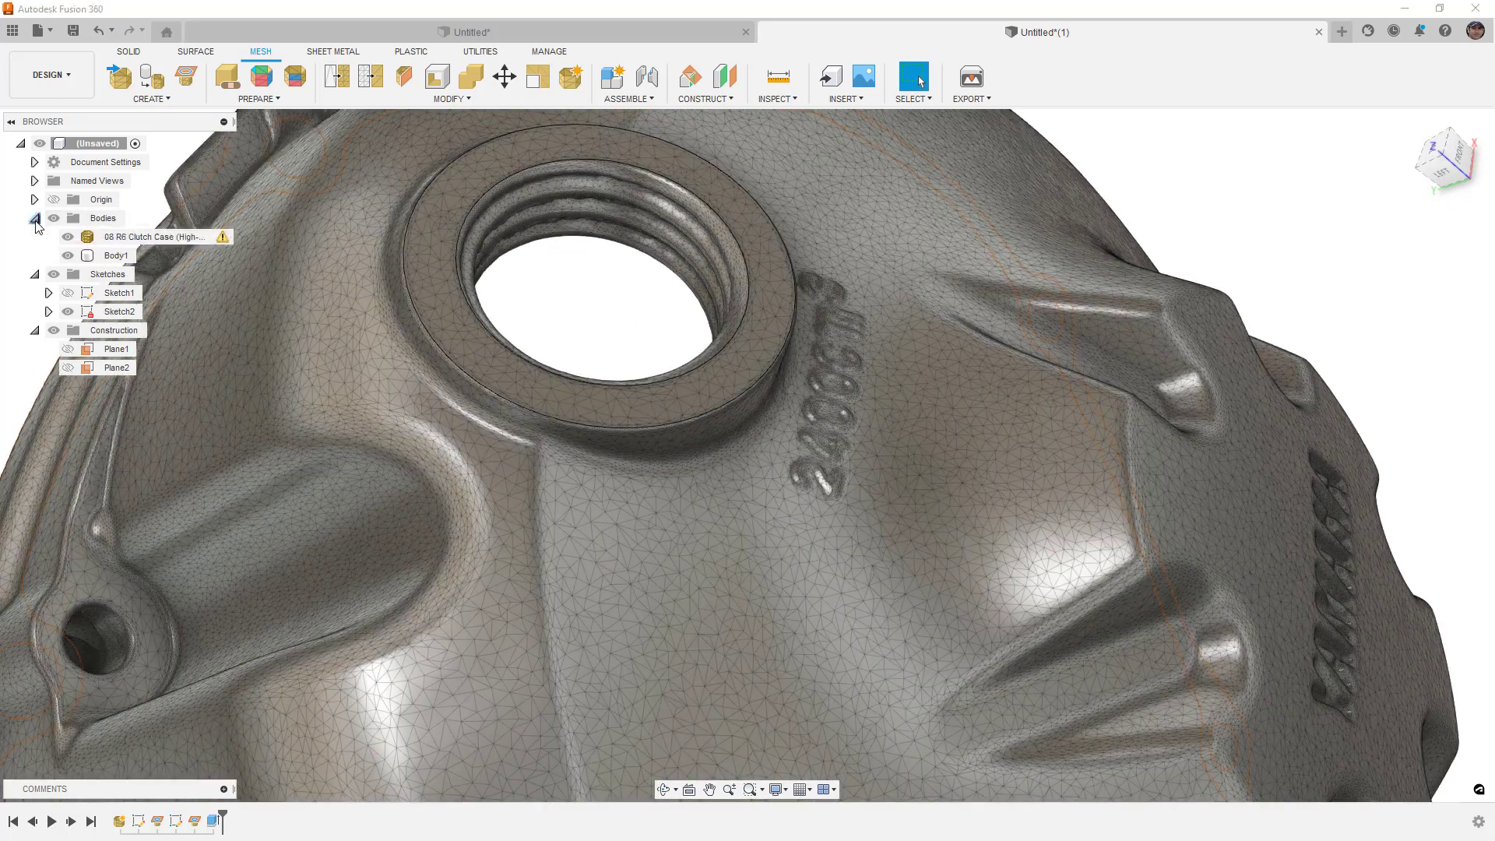
left_click(68, 236)
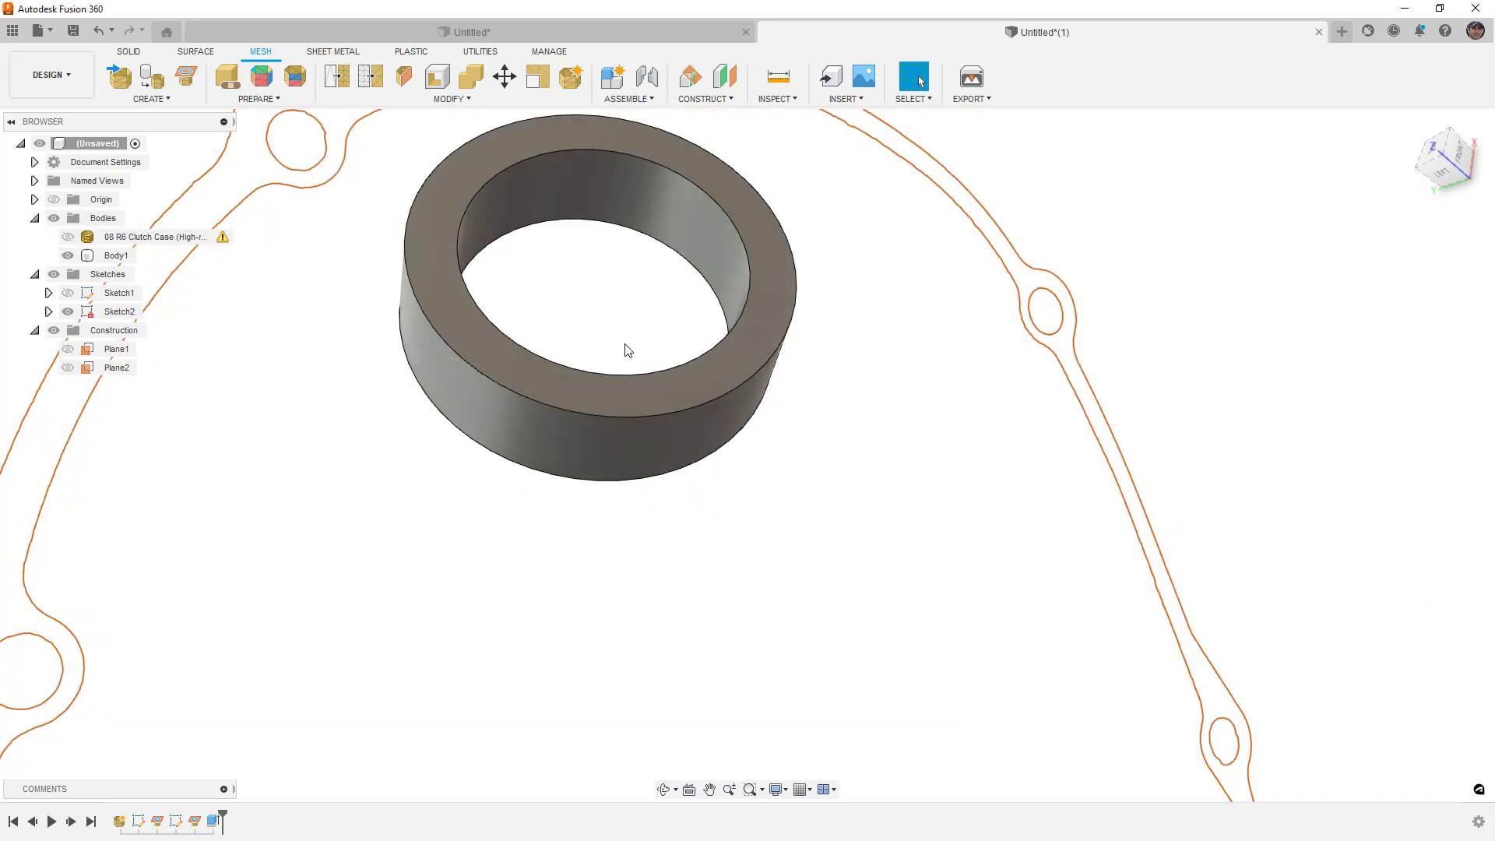
middle_click_drag(625, 347, 627, 333, "shift")
left_click(67, 256)
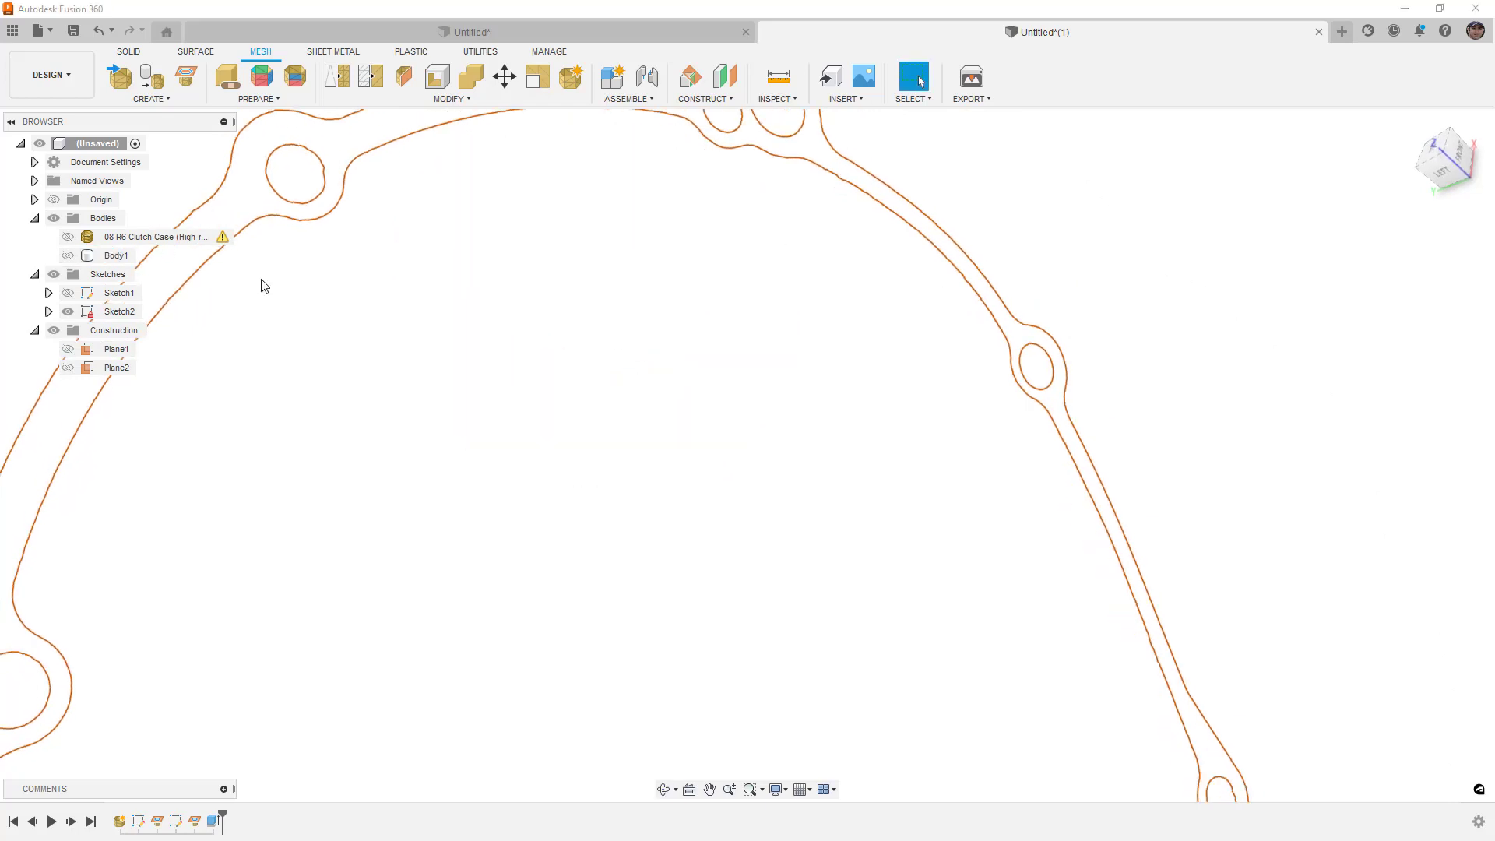
scroll(264, 289, "down", 2)
right_click(129, 313)
In Sketch2, fit a closed spline to the clutch cover's outer outline at 0.01 mm tolerance
left_click(160, 356)
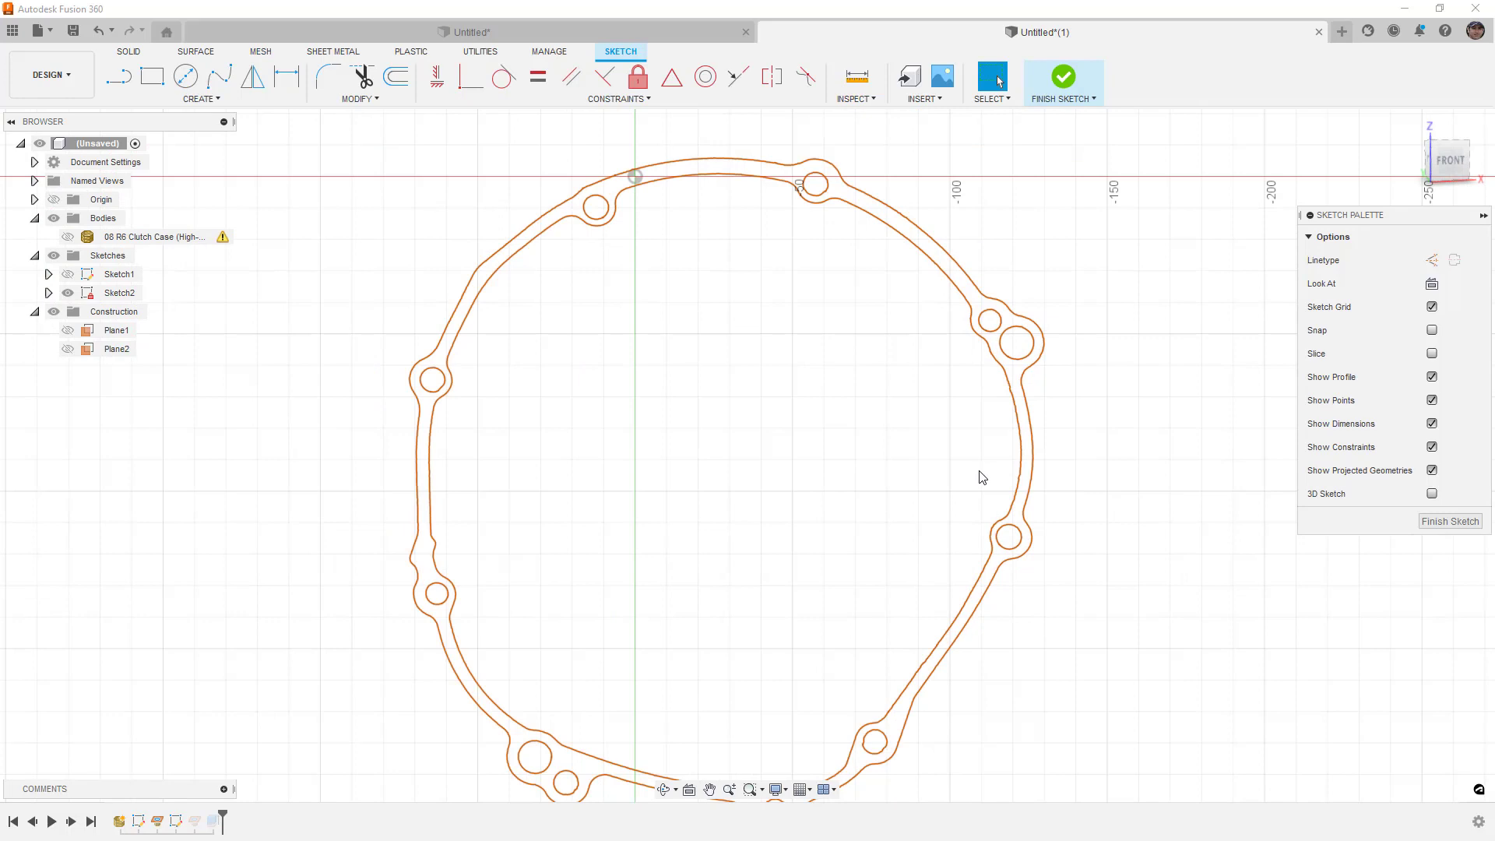
left_click(260, 102)
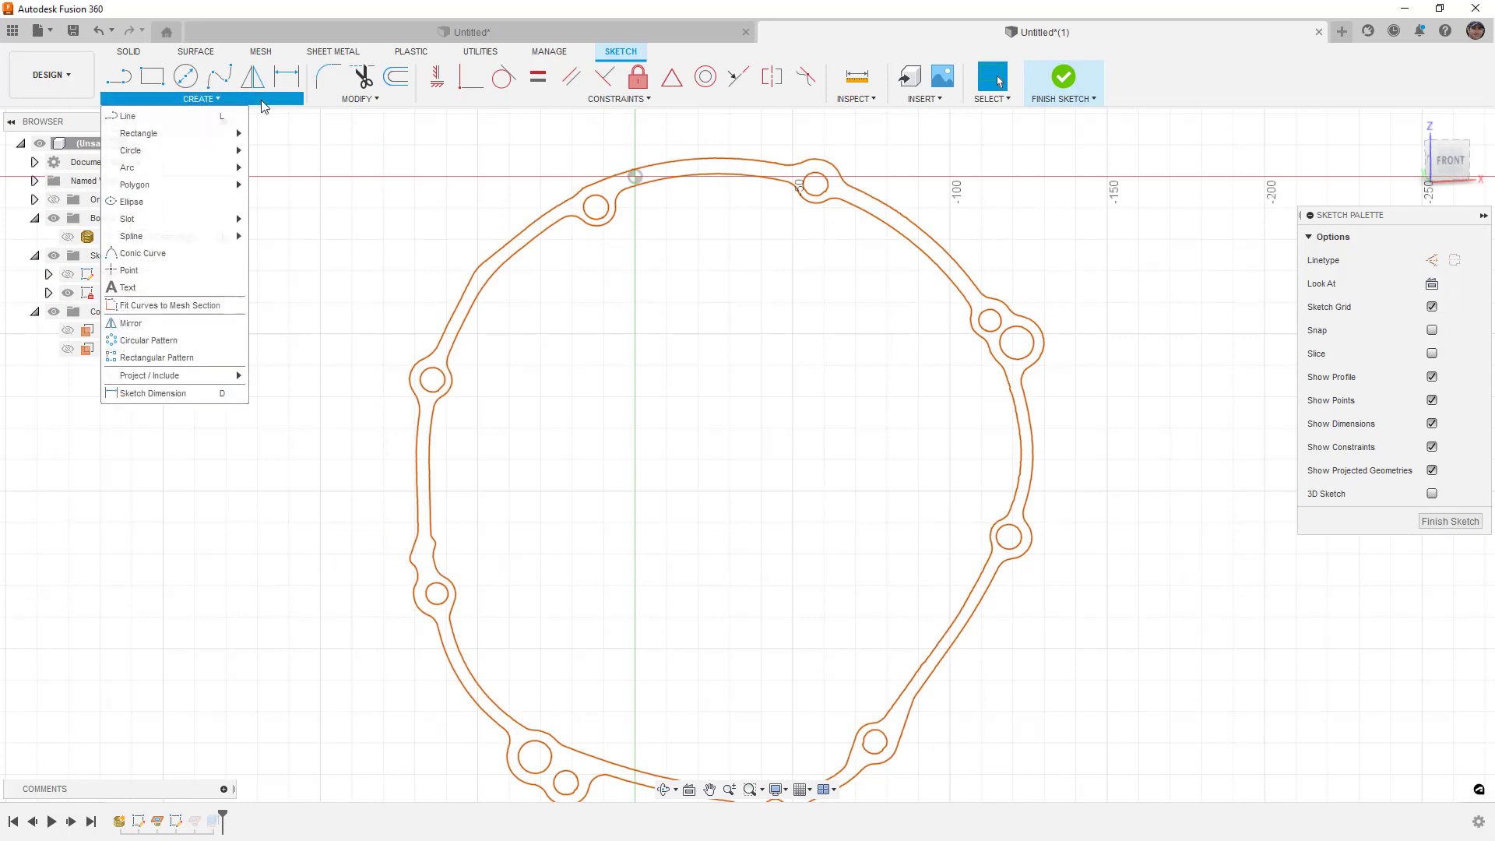
left_click(175, 307)
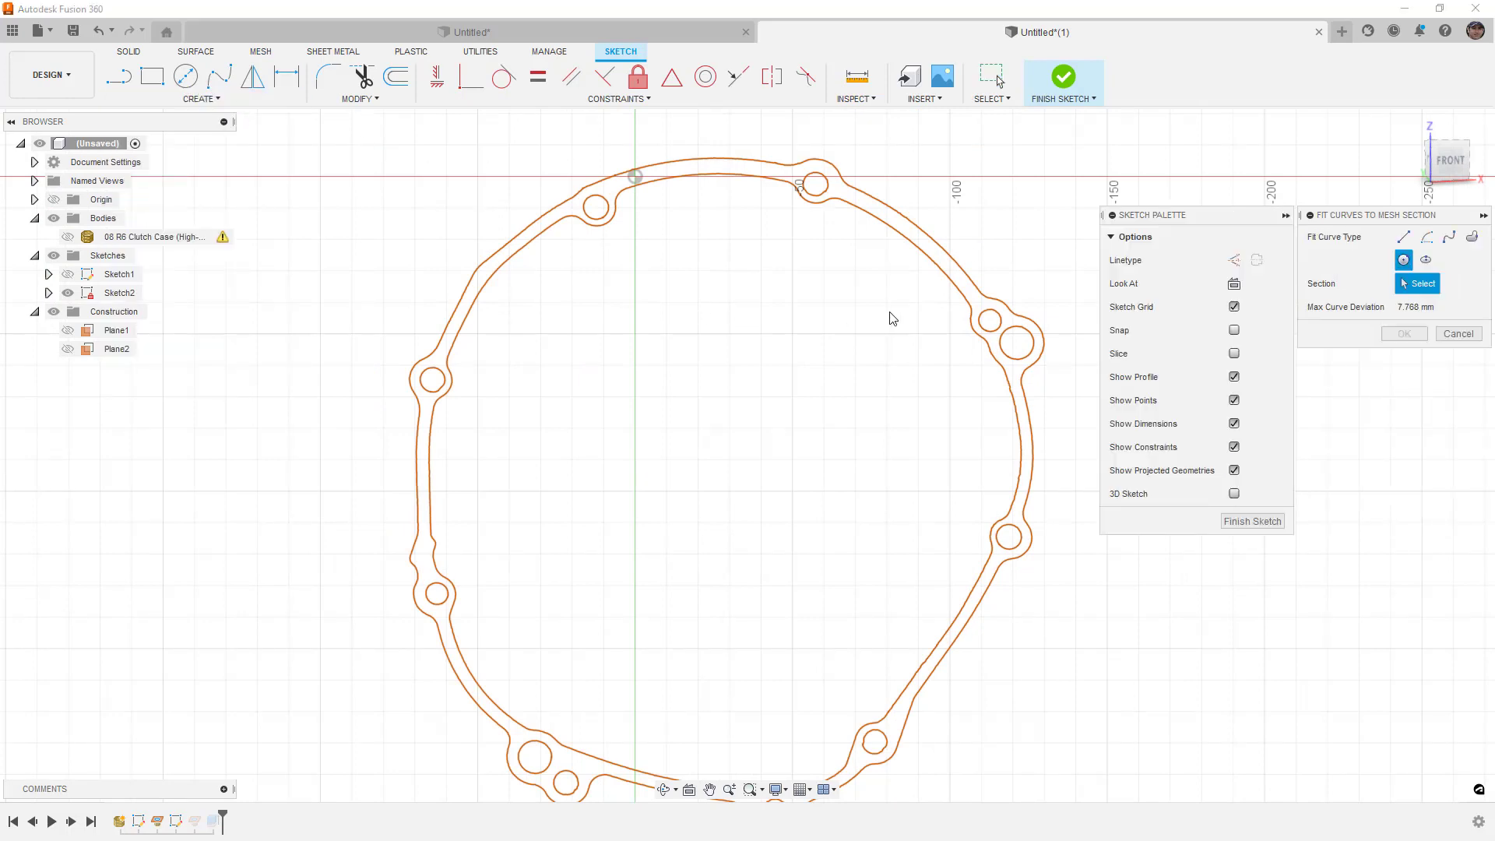
scroll(991, 321, "up", 2)
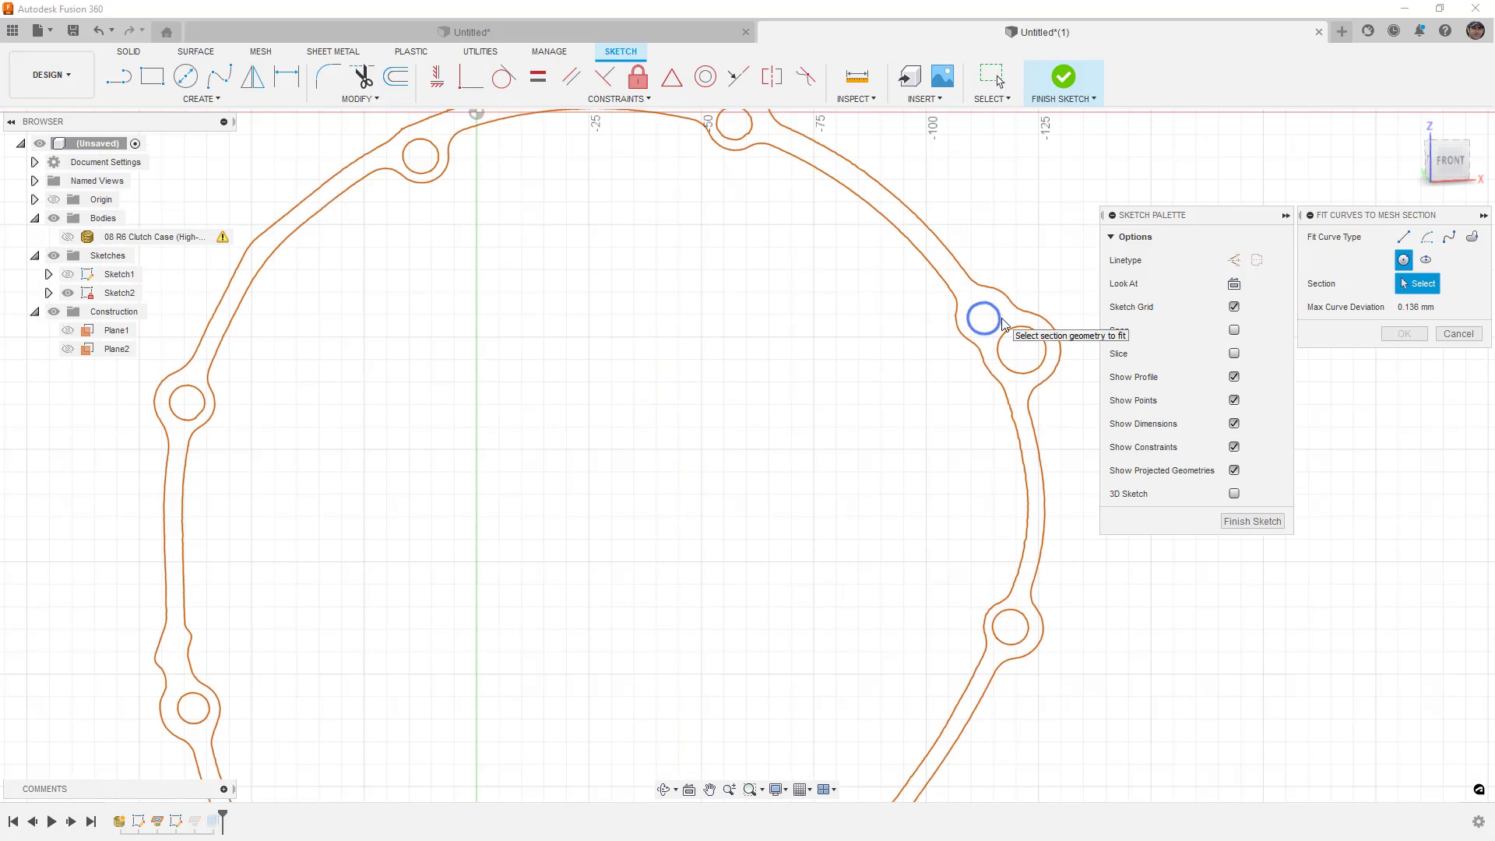
left_click(991, 390)
middle_click_drag(961, 414, 924, 449)
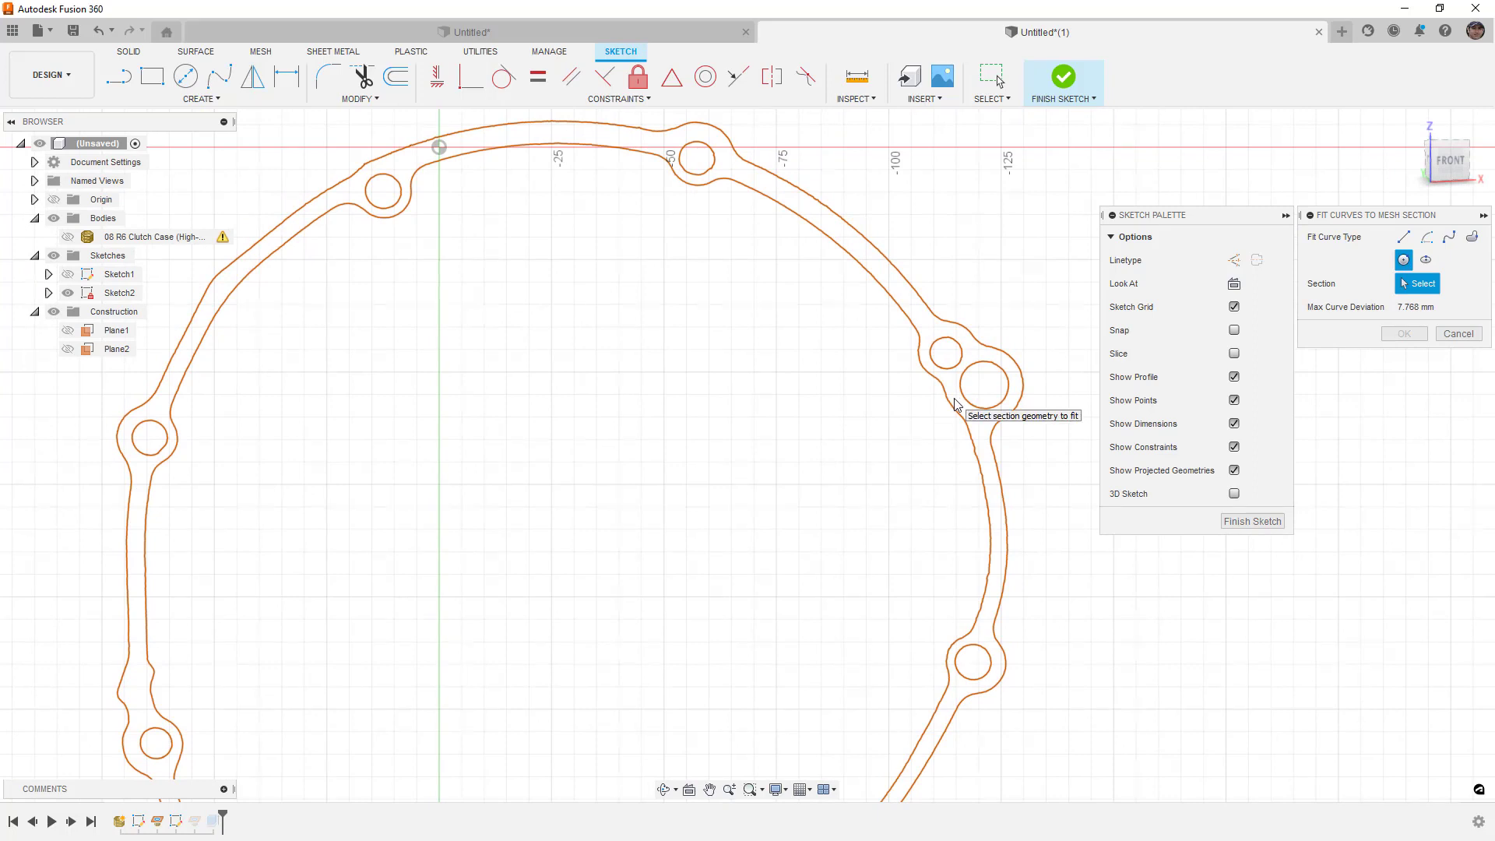
left_click(1473, 237)
left_click(1473, 238)
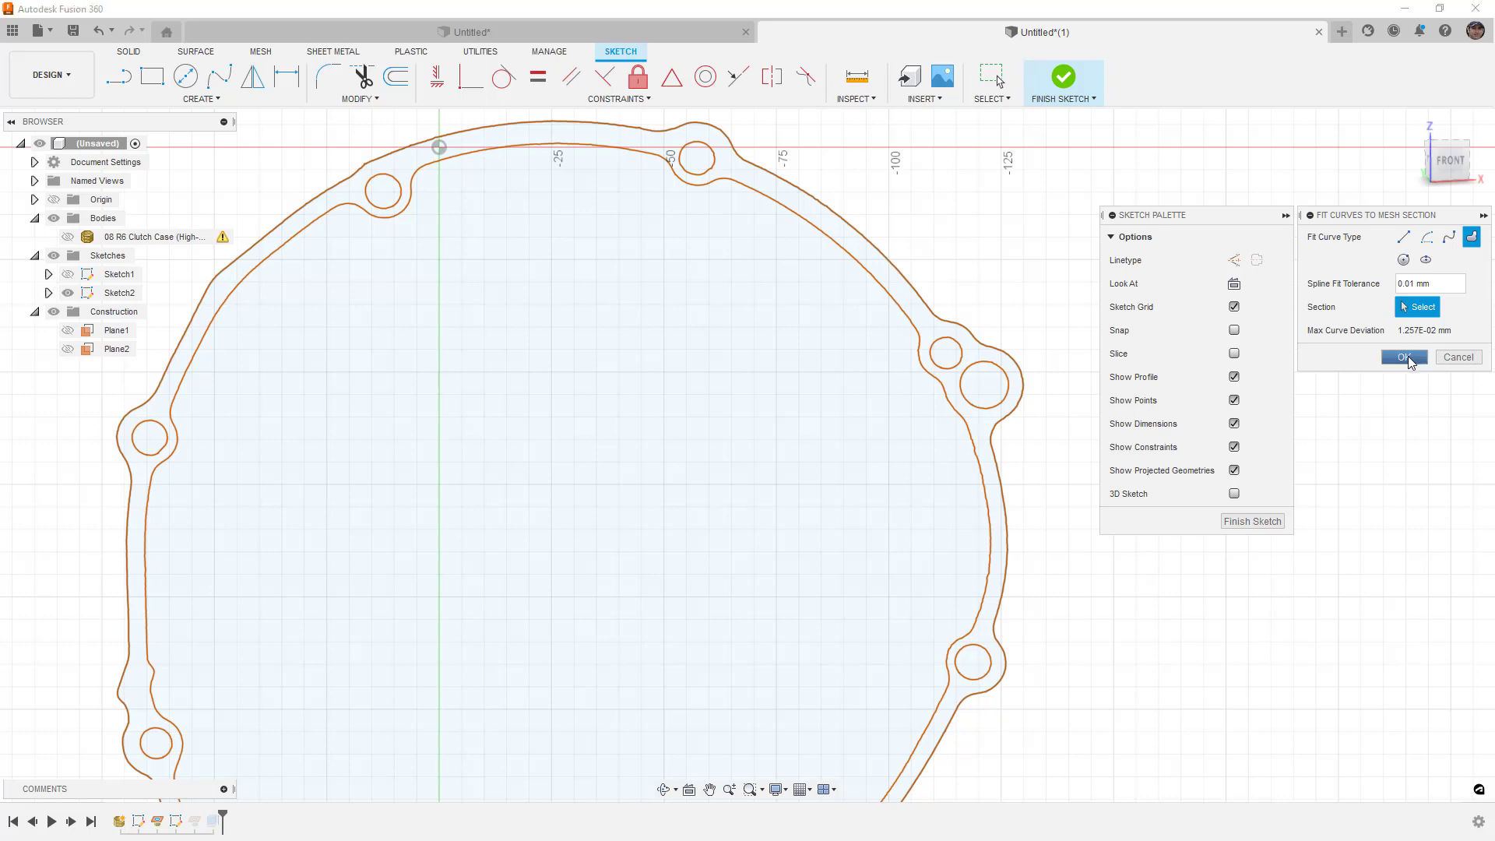
left_click(1409, 358)
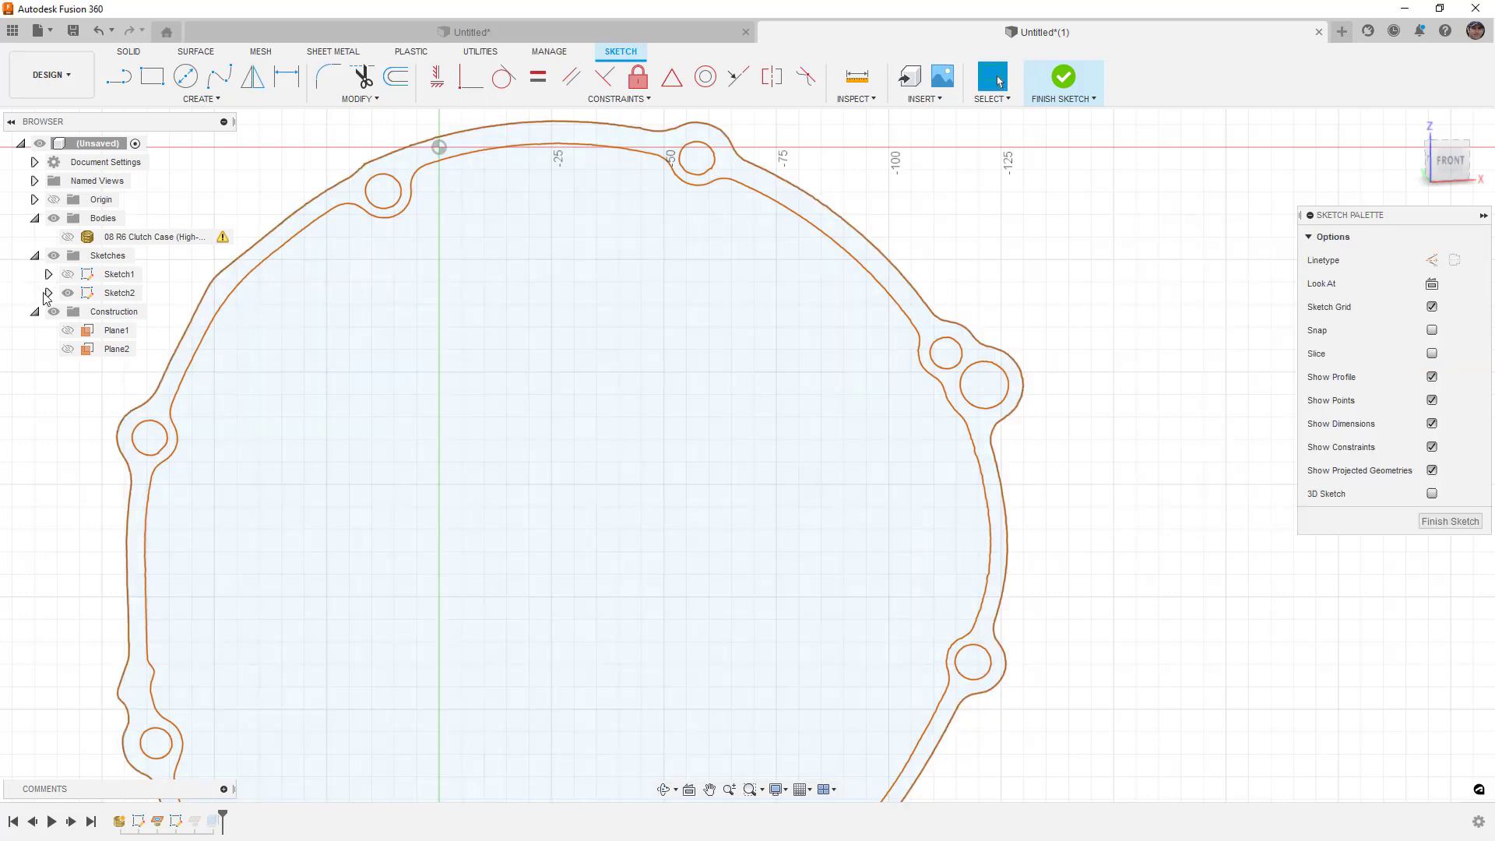
left_click(48, 293)
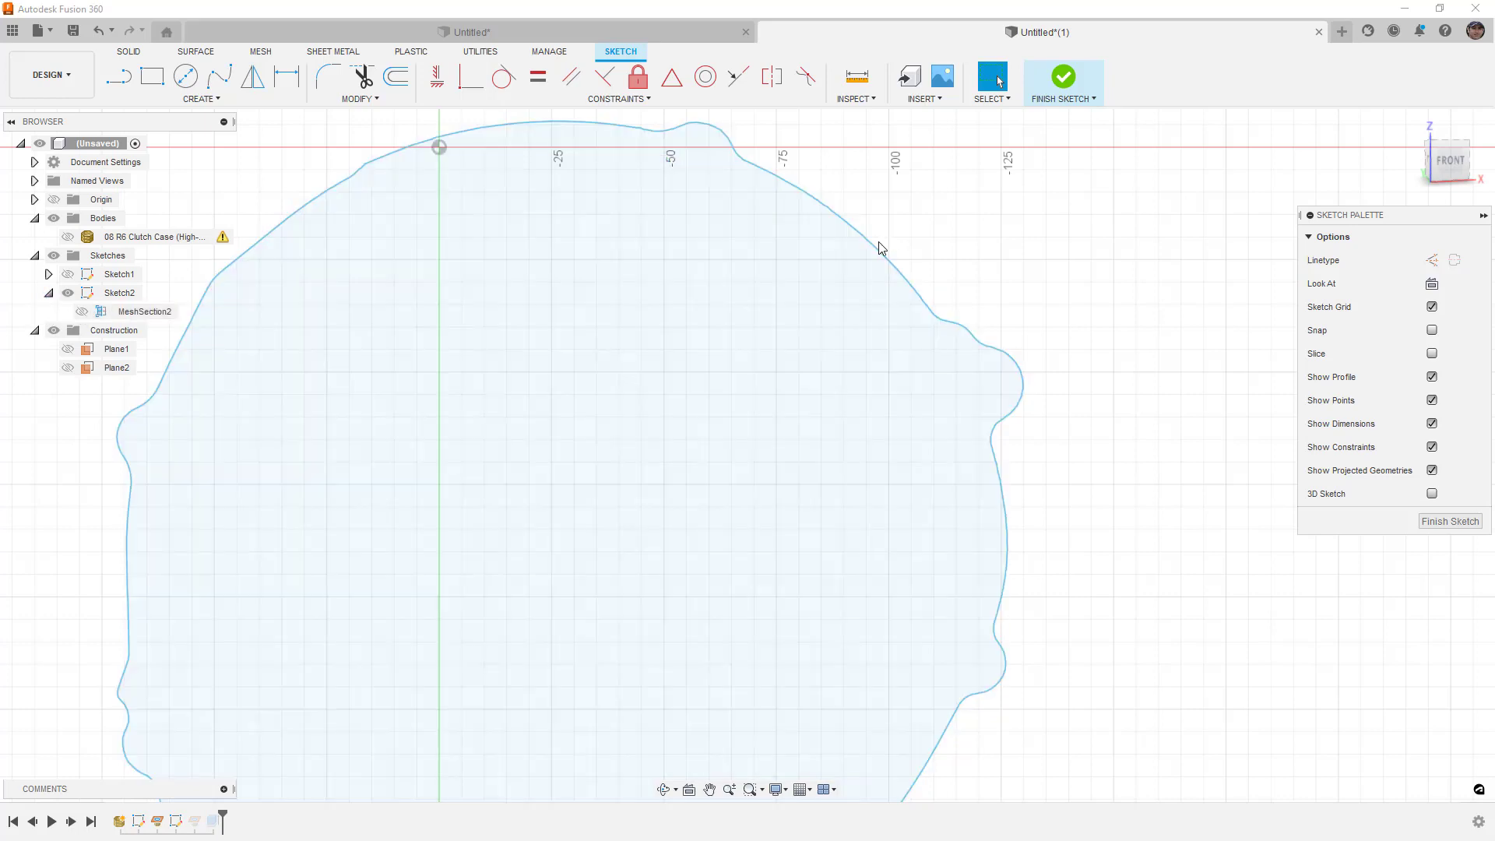
Show the curvature comb on the fitted outline spline
left_click(881, 249)
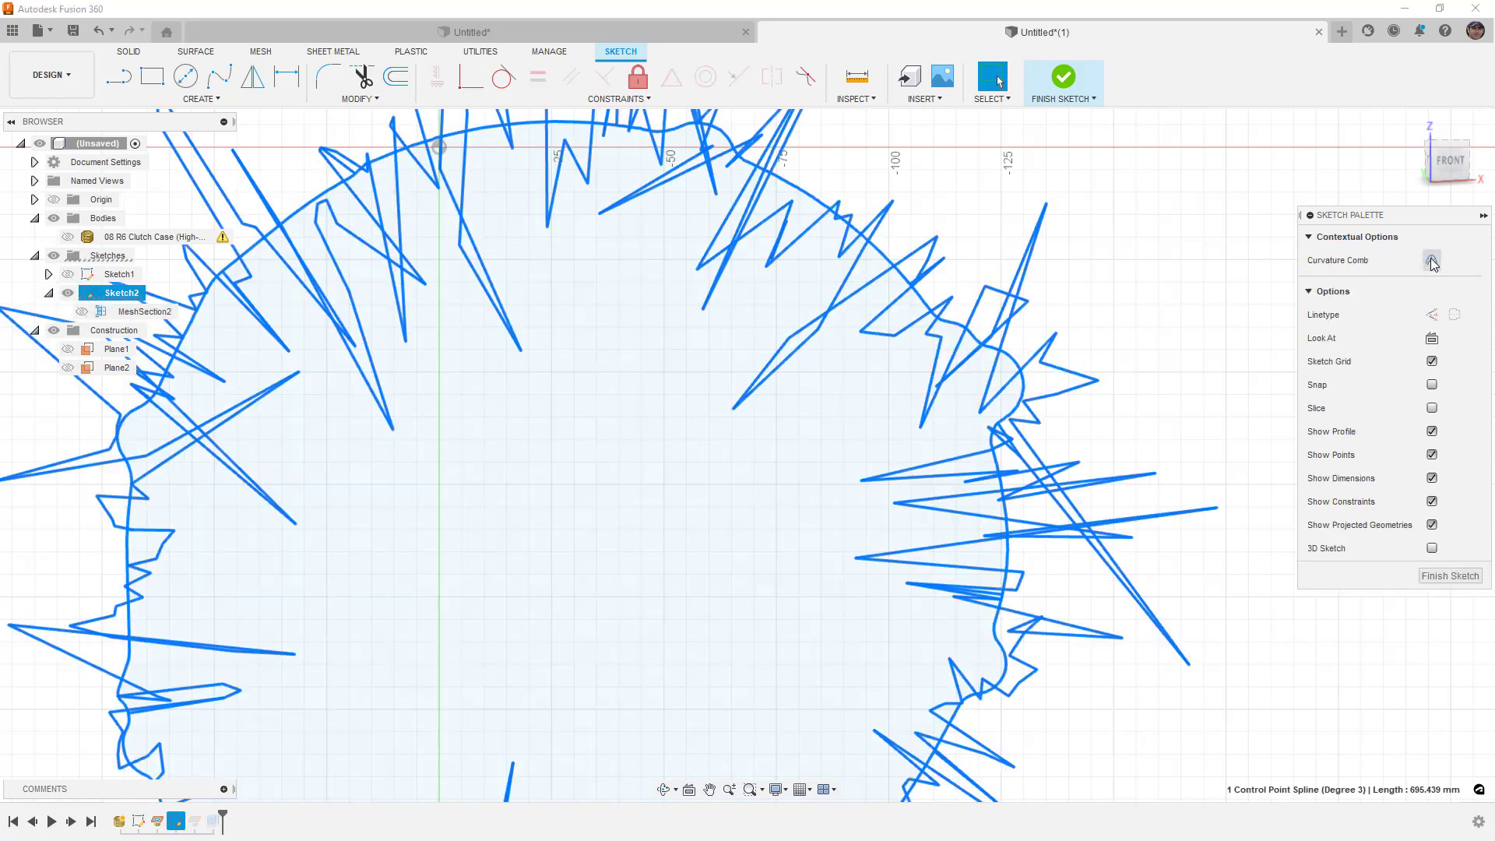
left_click(1431, 260)
scroll(788, 434, "down", 4)
scroll(788, 434, "down", 1)
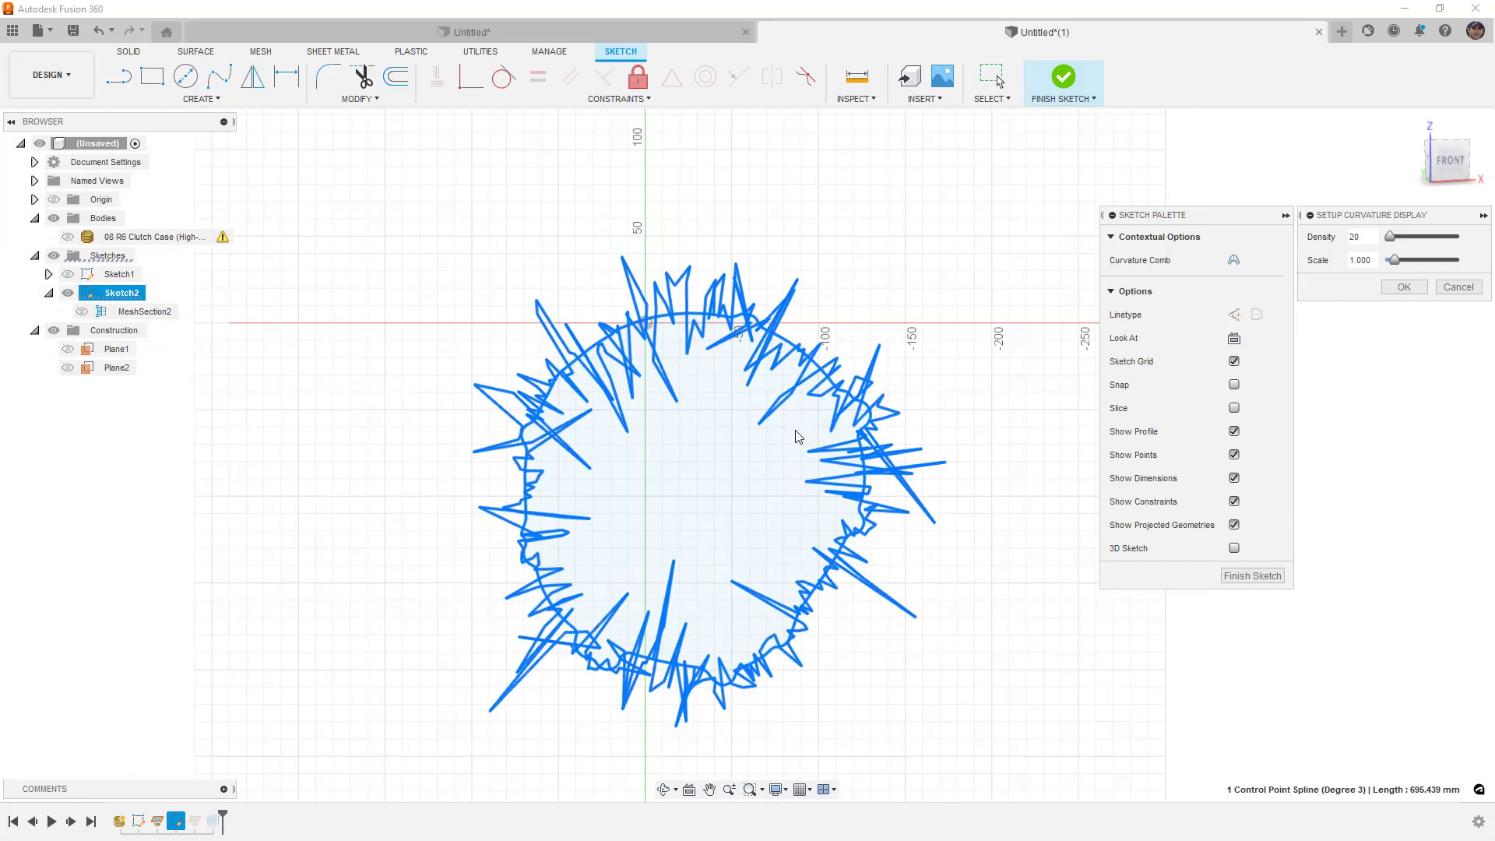
left_click(1404, 287)
Draw a four-point fit-point spline beside the section for comparison
left_click(226, 78)
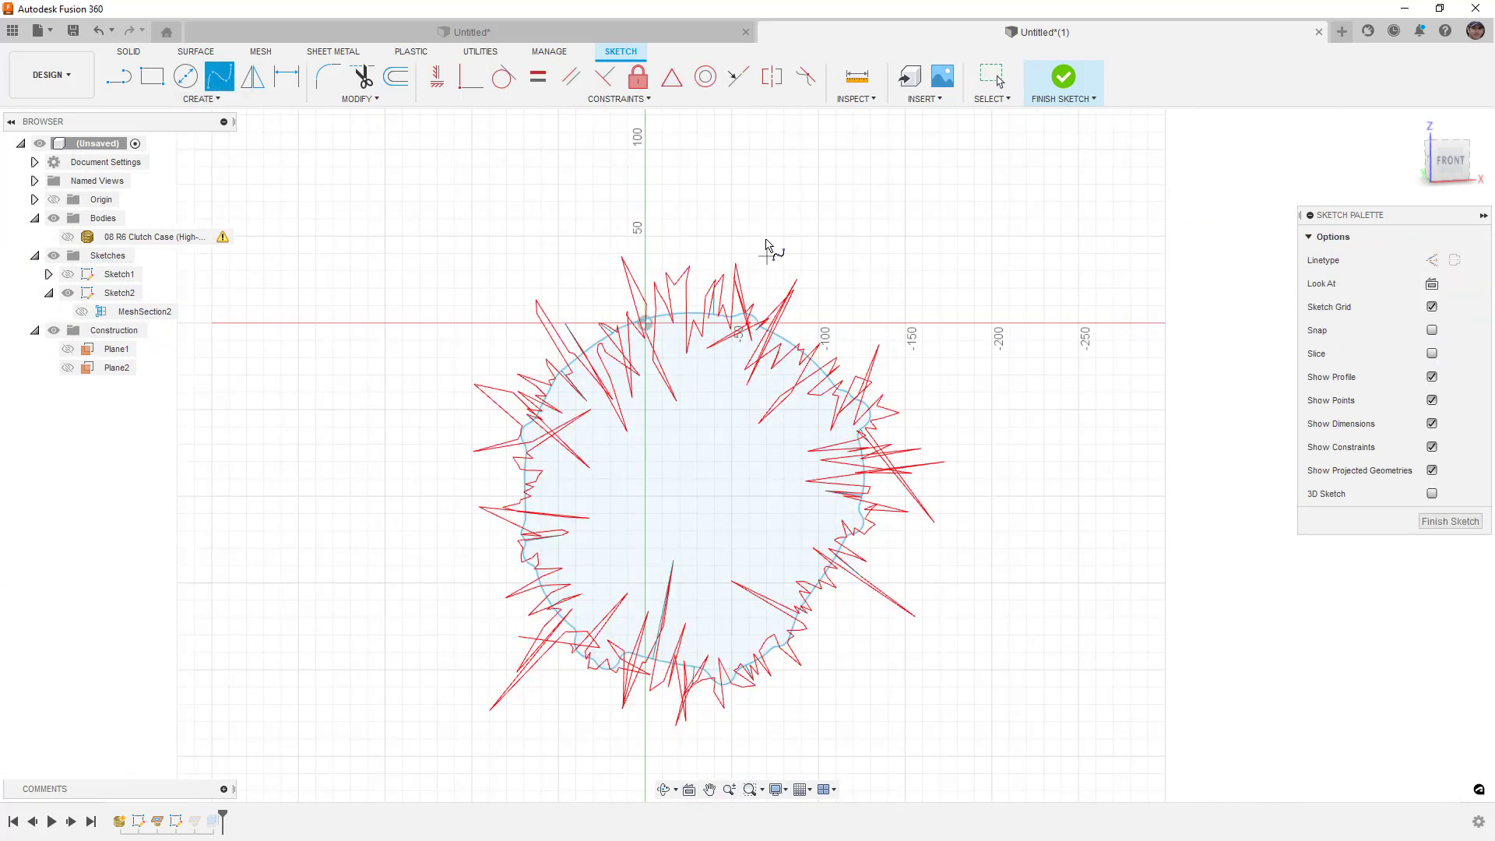
left_click(764, 233)
left_click(885, 268)
left_click(1008, 420)
left_click(1031, 587)
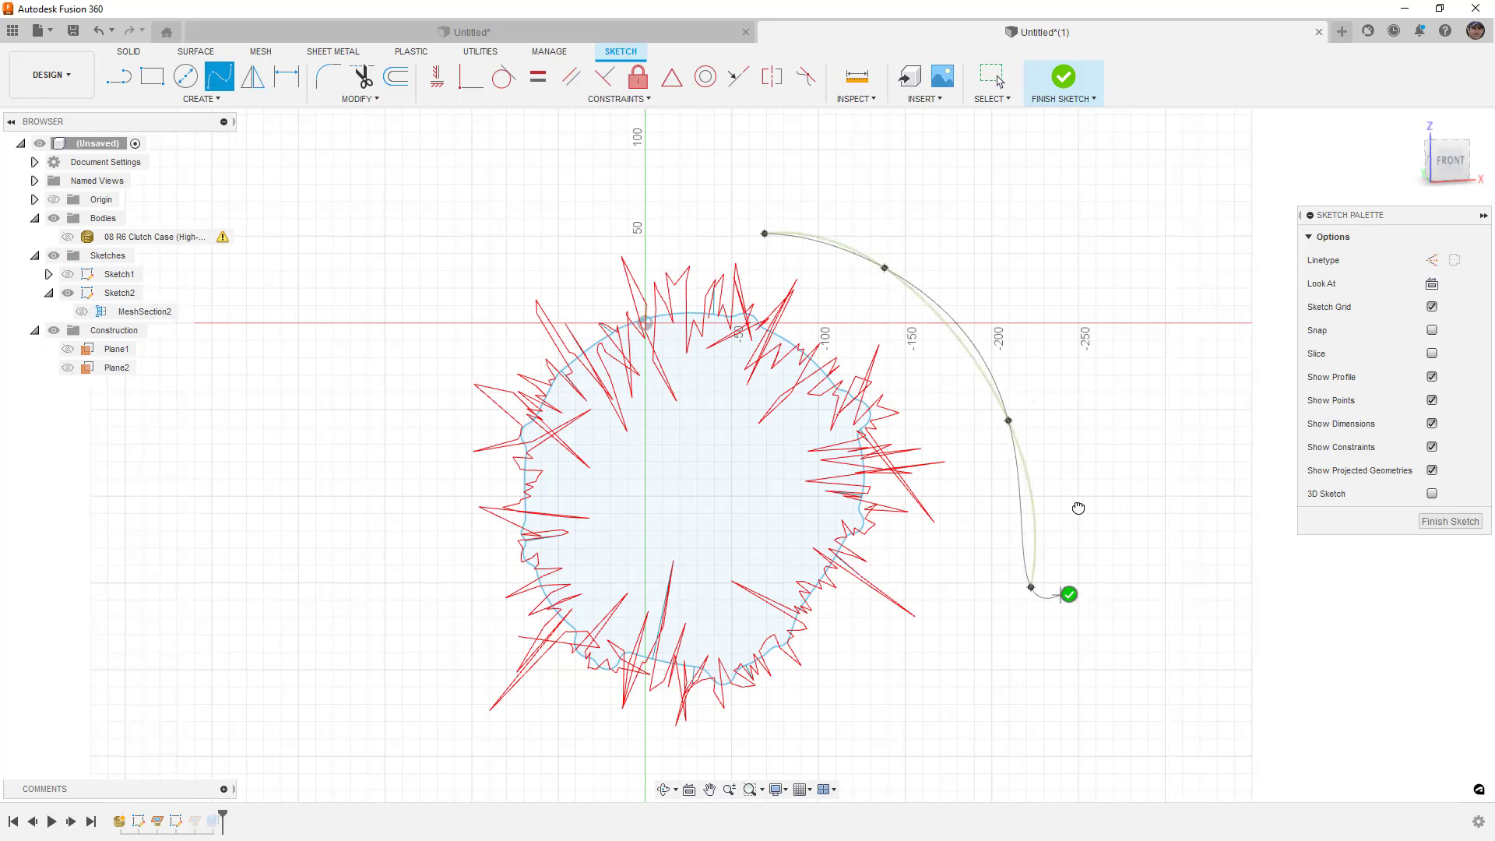
key("Return")
Preview the new spline's curvature comb, then cancel the display and deselect it
left_click(956, 345)
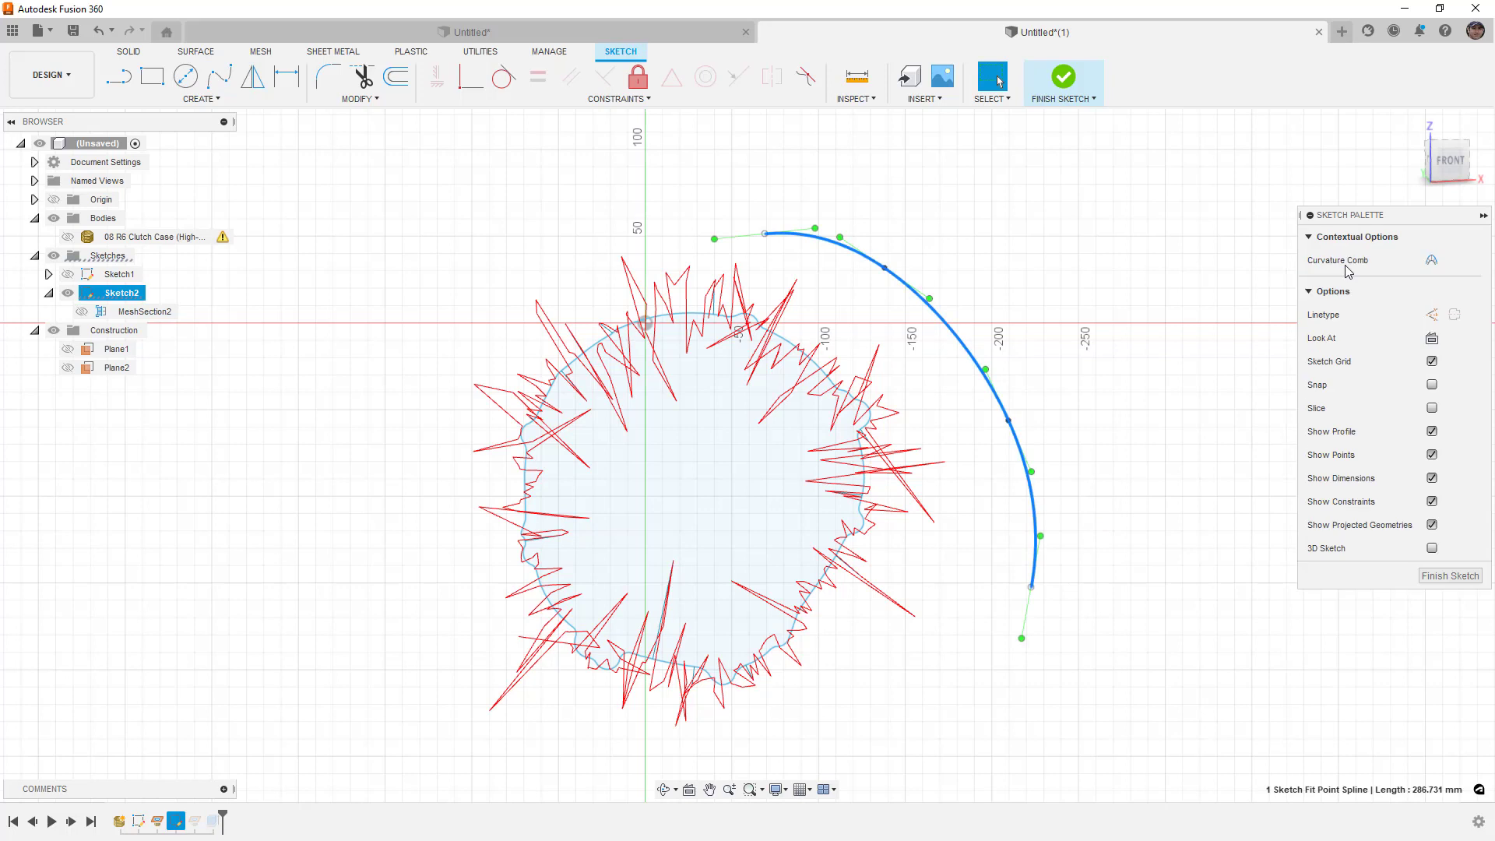
left_click(1431, 260)
middle_click_drag(872, 392, 786, 415)
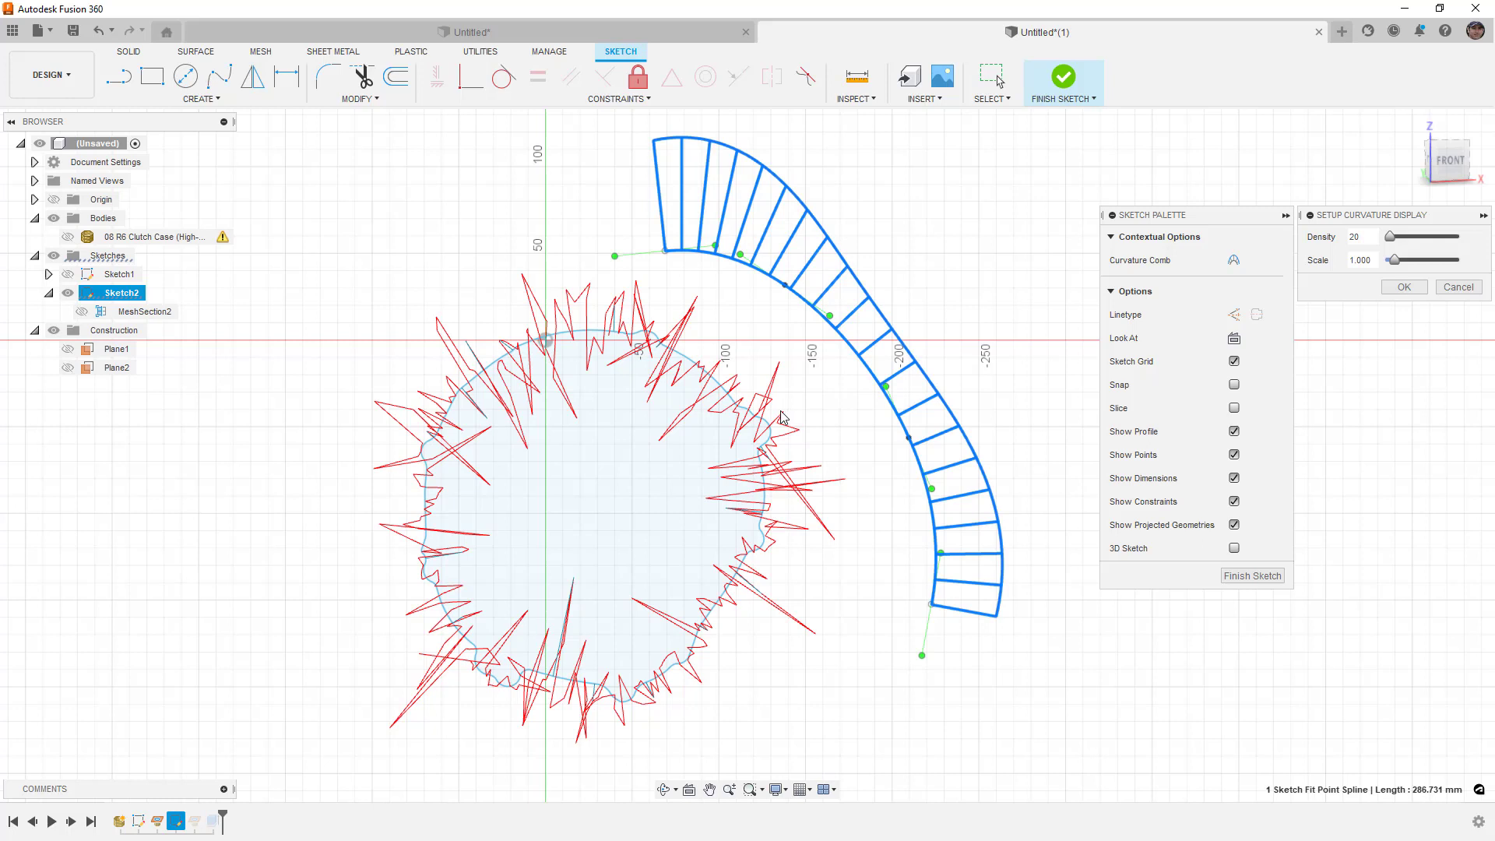
scroll(740, 417, "up", 5)
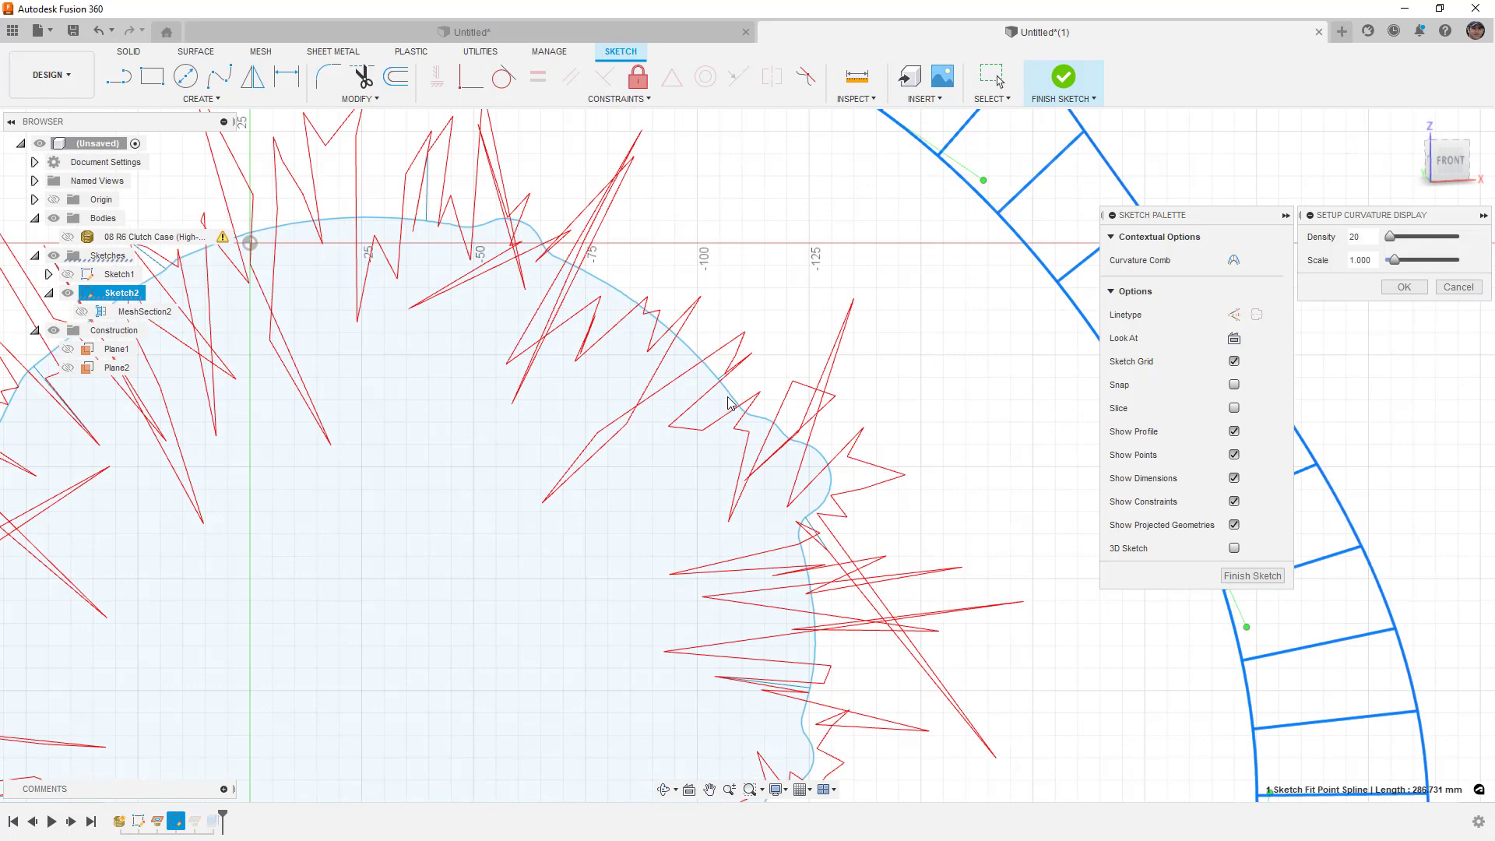
left_click(1459, 286)
scroll(1012, 428, "down", 3)
scroll(1010, 434, "down", 2)
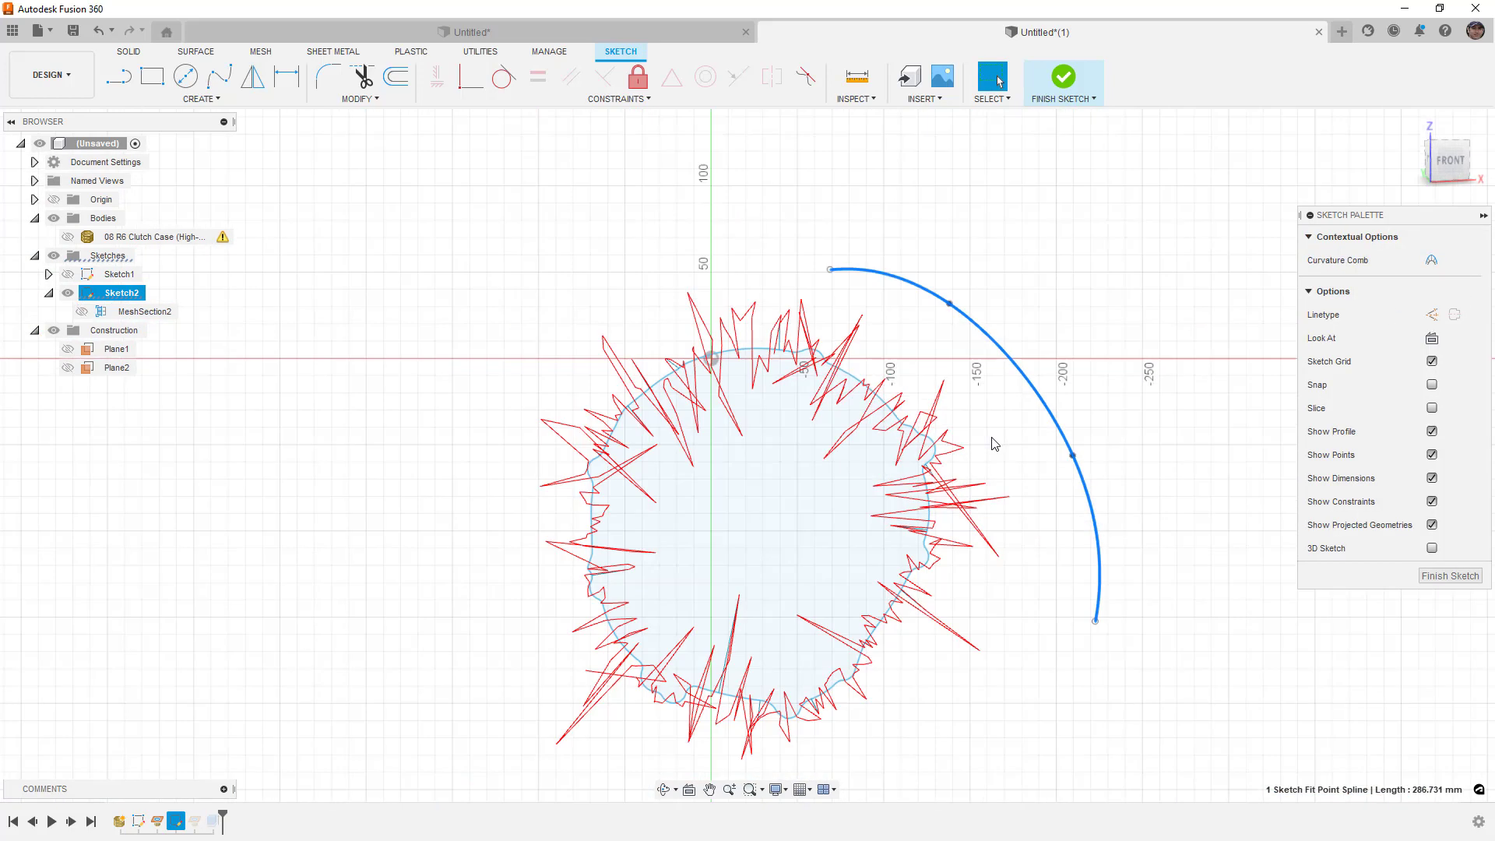
left_click(1028, 411)
Delete the comparison spline, show the clutch case mesh and hide Sketch2
key("Delete")
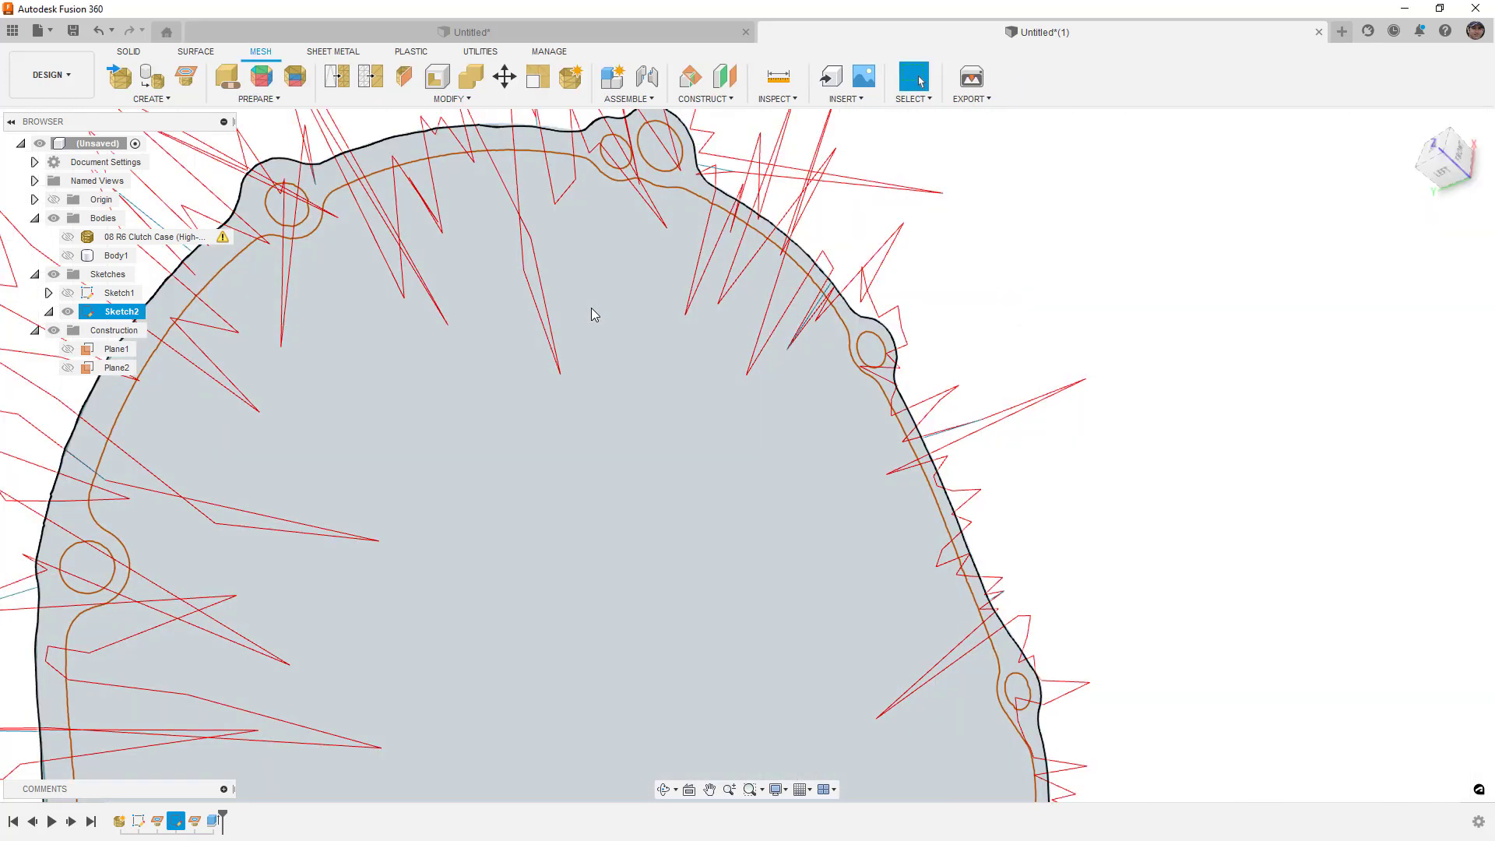
left_click(68, 237)
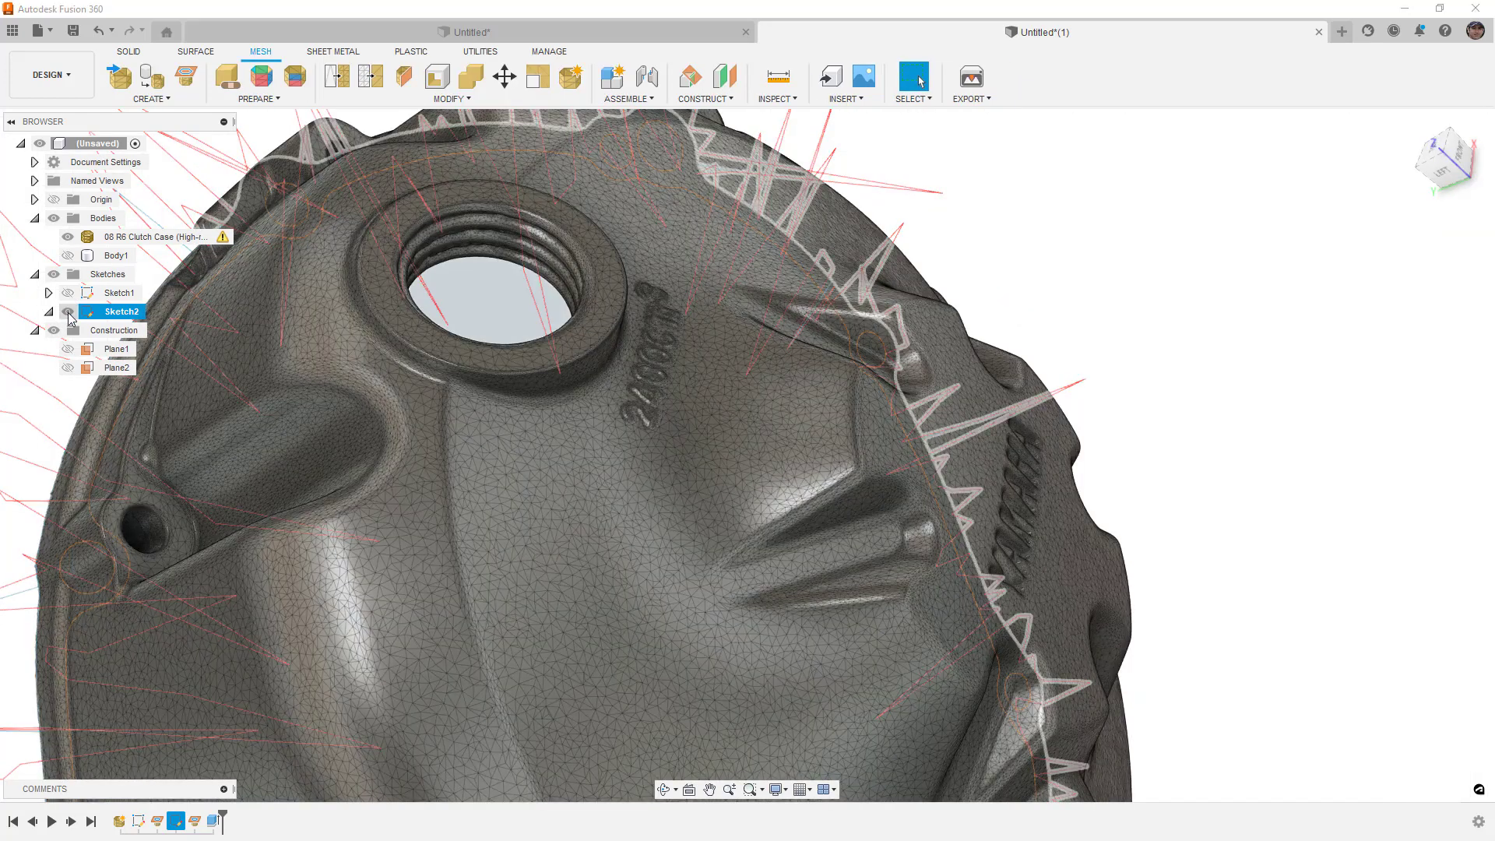
left_click(67, 311)
scroll(764, 342, "down", 3)
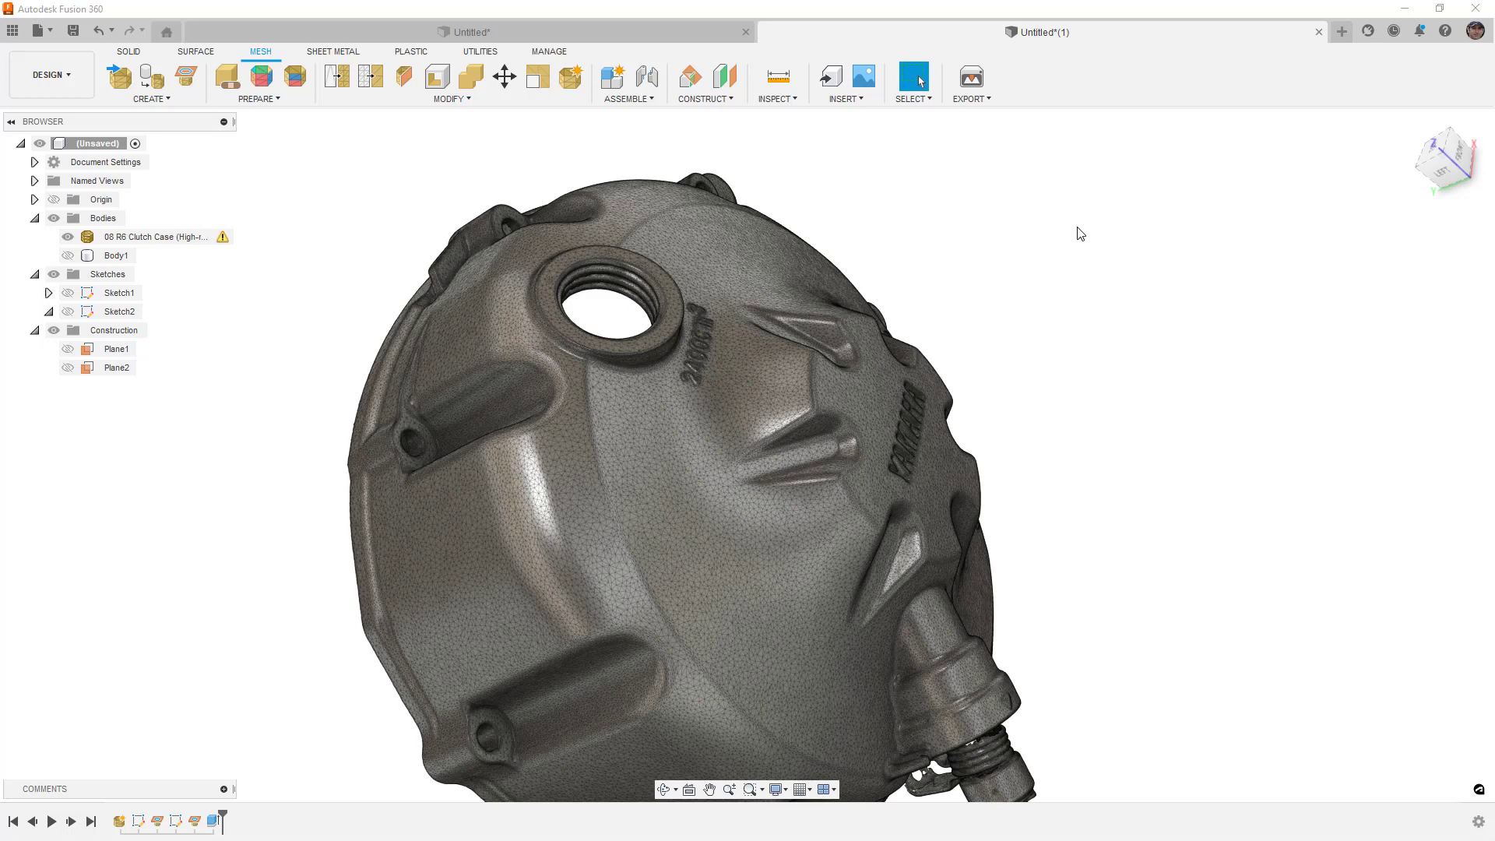
scroll(1014, 257, "down", 4)
middle_click_drag(1001, 294, 1001, 327, "shift")
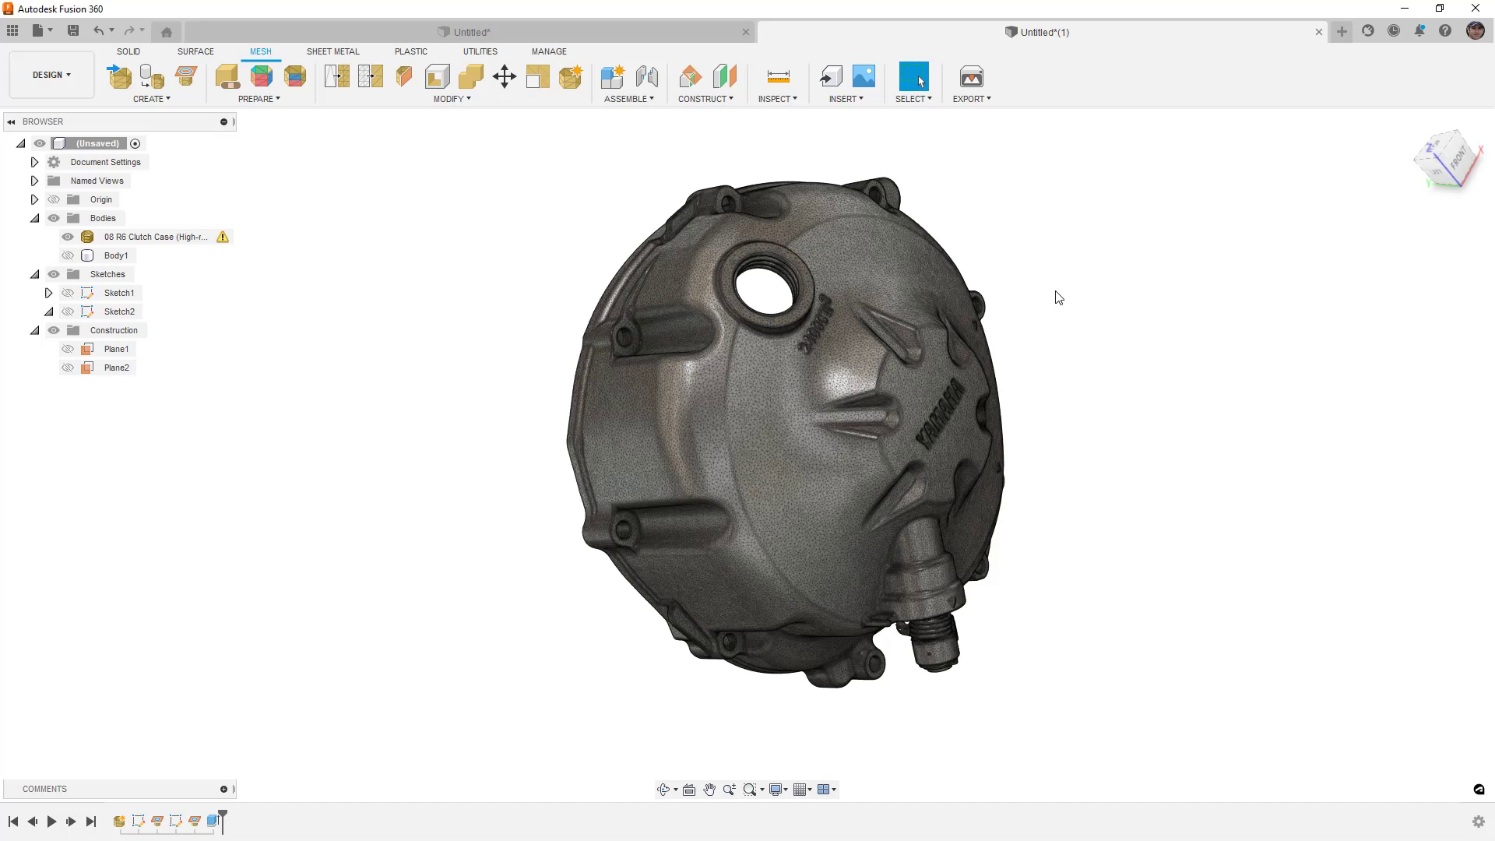
scroll(570, 439, "up", 4)
middle_click_drag(571, 437, 763, 363, "shift")
key("Escape")
scroll(589, 451, "up", 6)
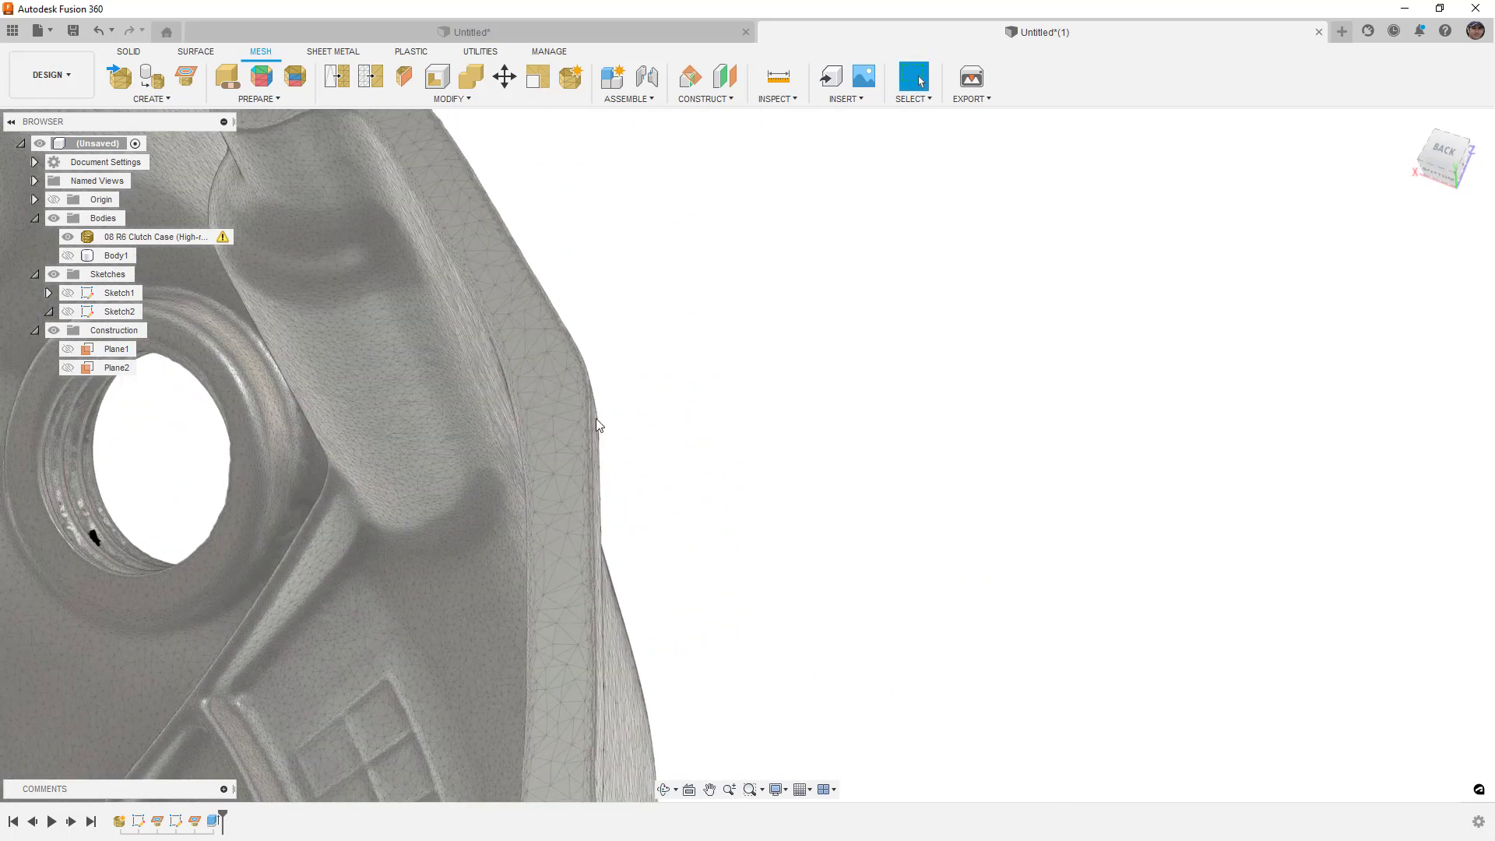
middle_click_drag(593, 400, 585, 402, "shift")
key("Escape")
scroll(591, 440, "up", 5)
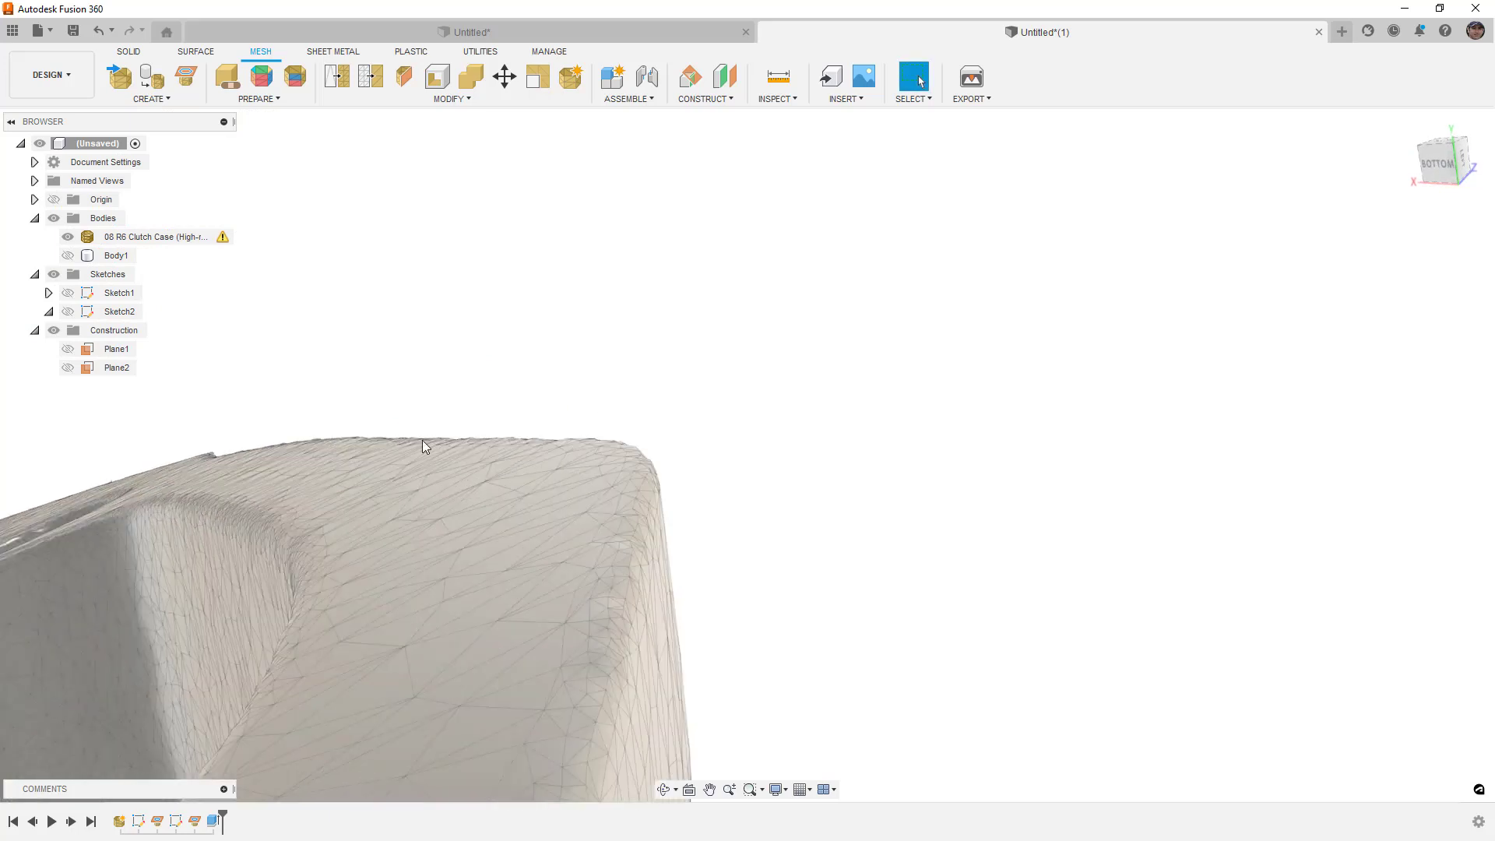
scroll(482, 437, "up", 4)
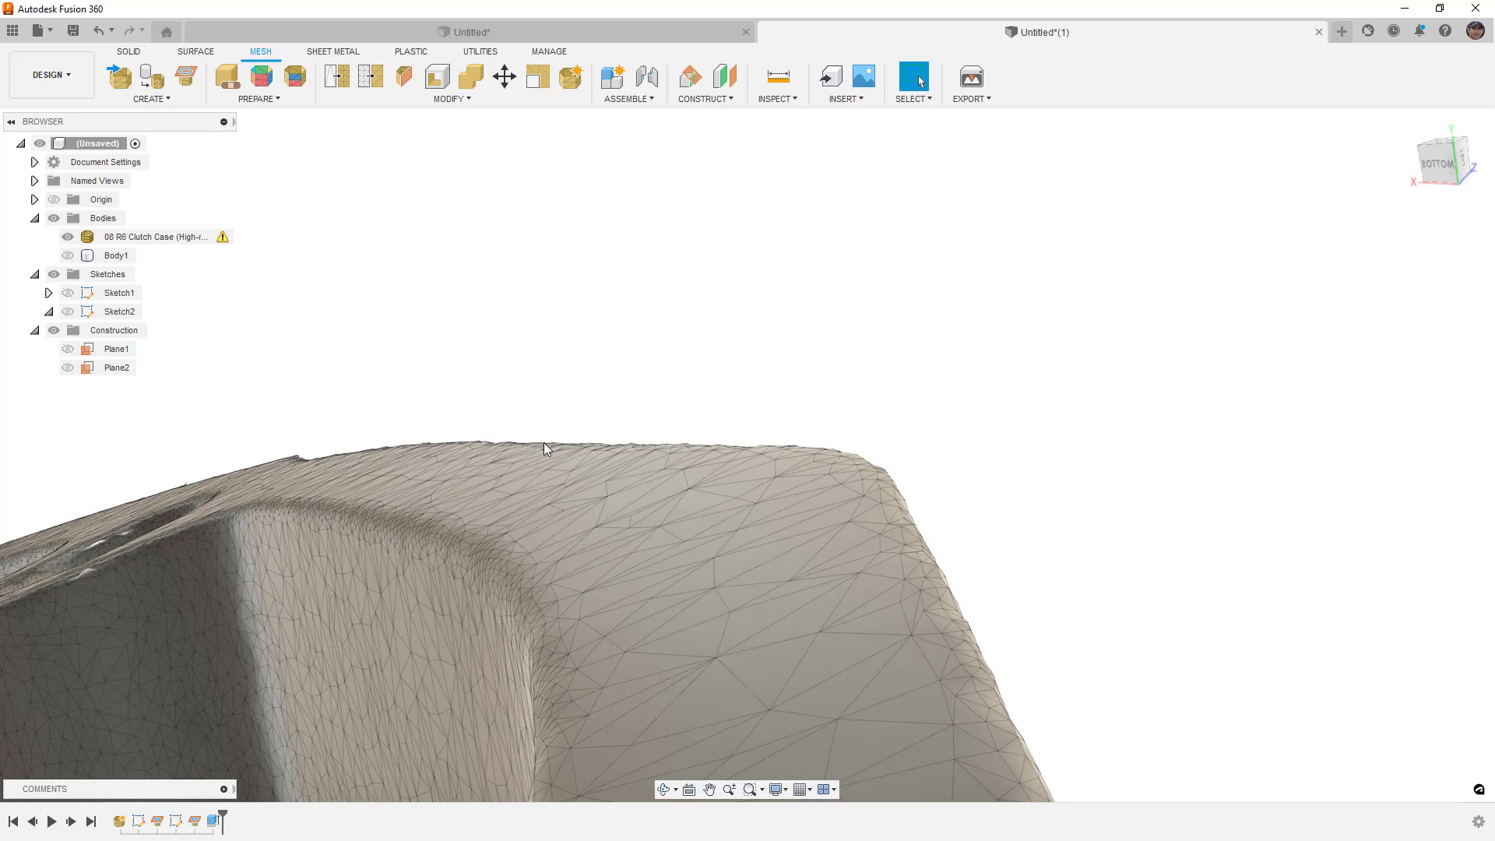
scroll(684, 447, "down", 5)
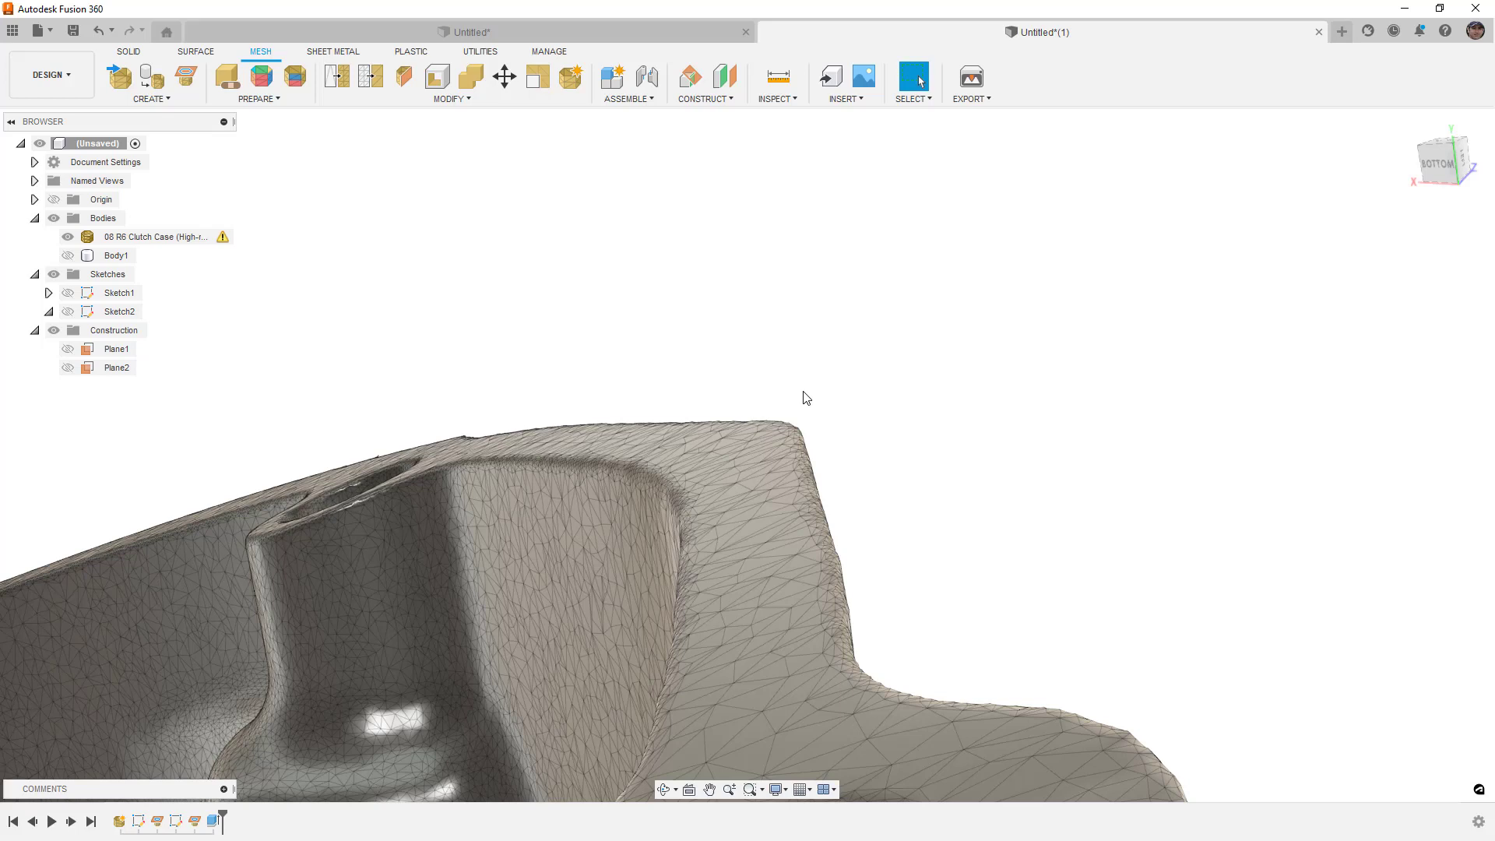
scroll(865, 351, "down", 6)
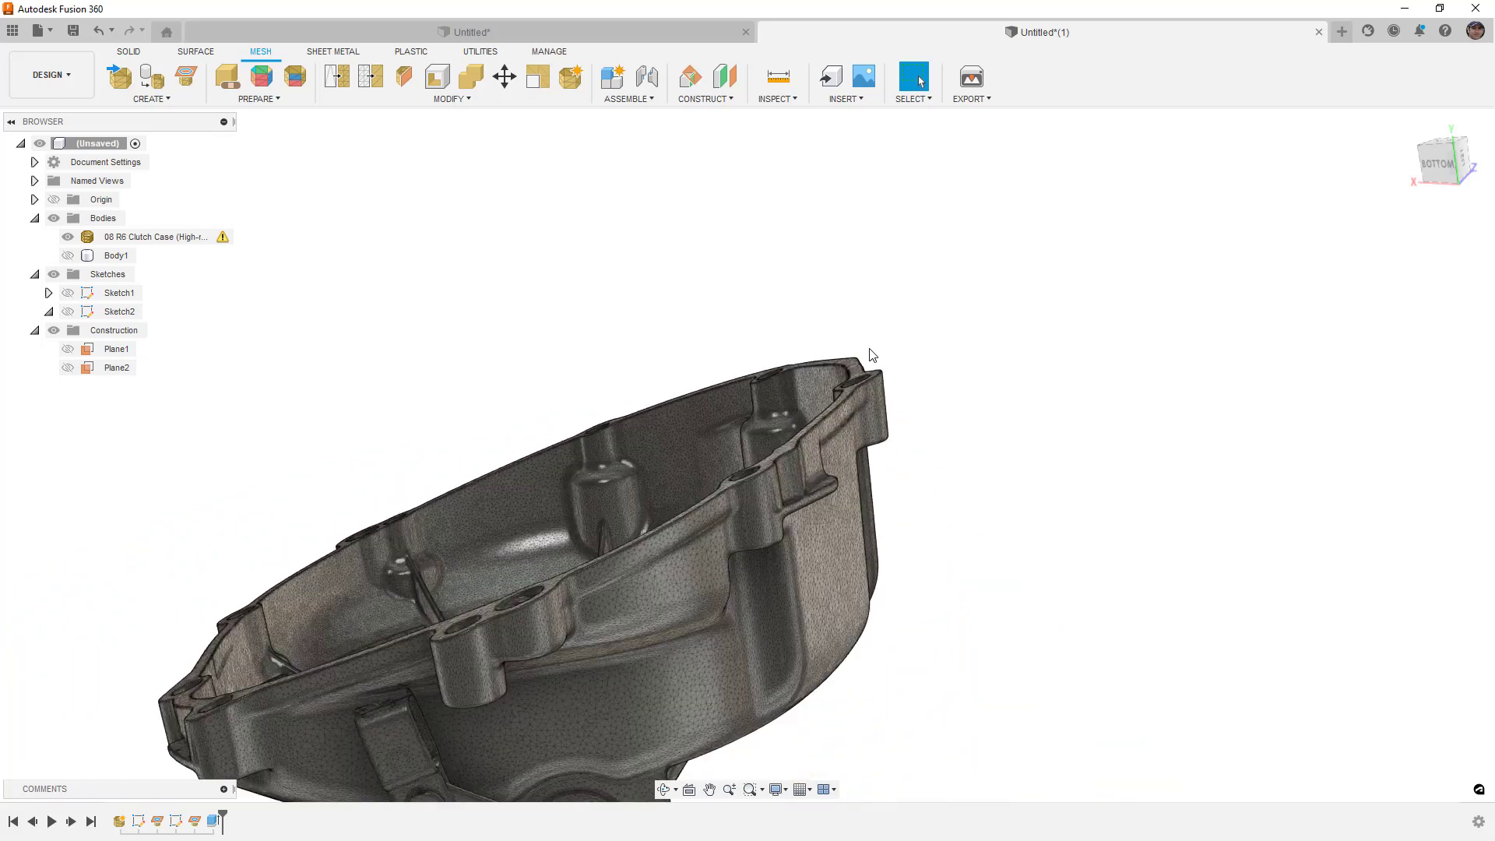
middle_click_drag(901, 400, 615, 301, "shift")
scroll(616, 307, "down", 5)
left_click(1449, 164)
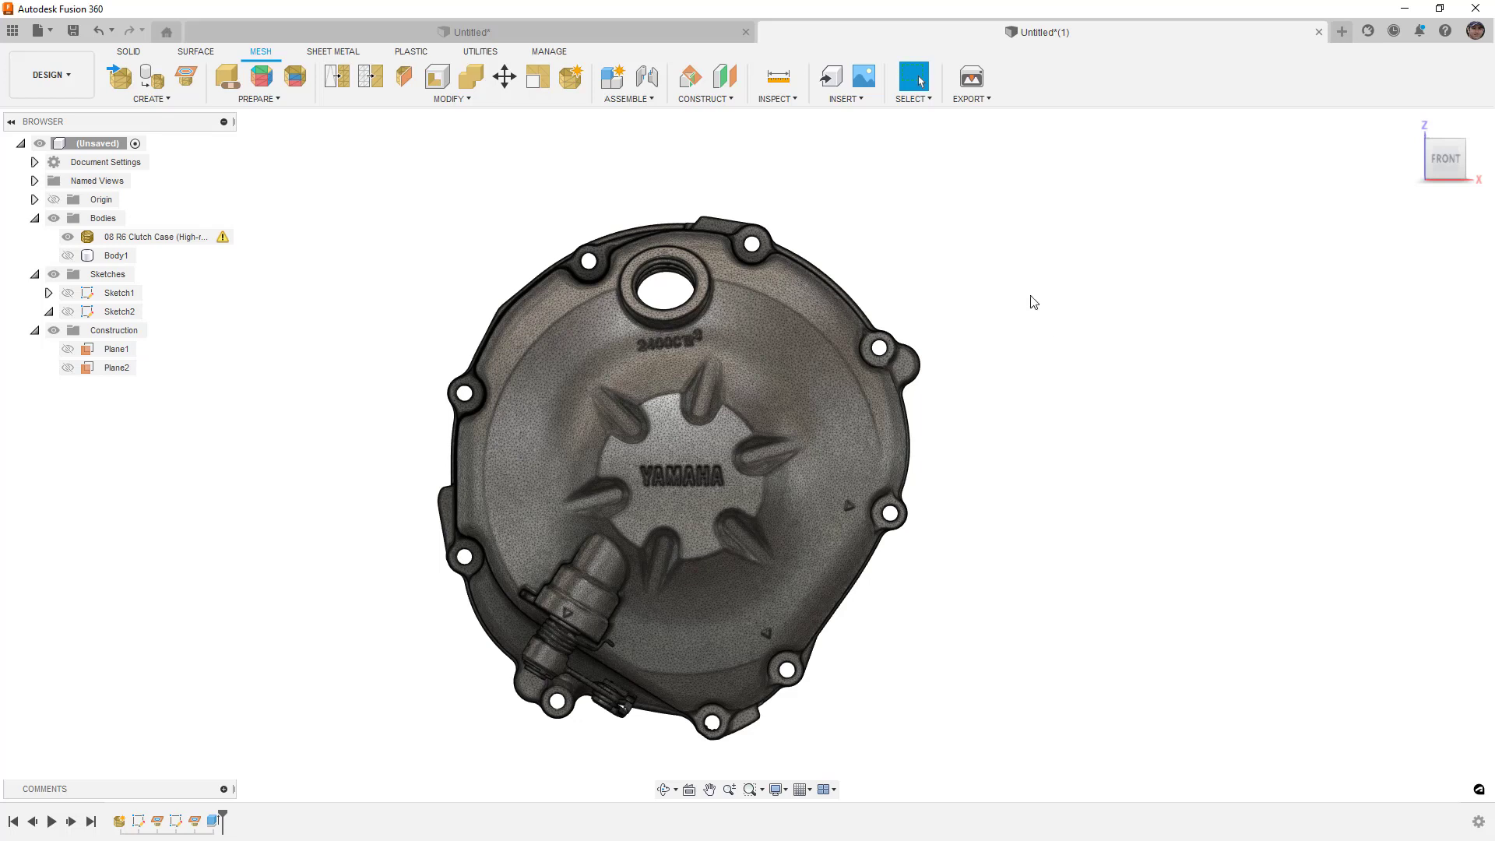
Switch to the Untitled* document holding the Clutch Scan Good.obj hobby scan
left_click(688, 35)
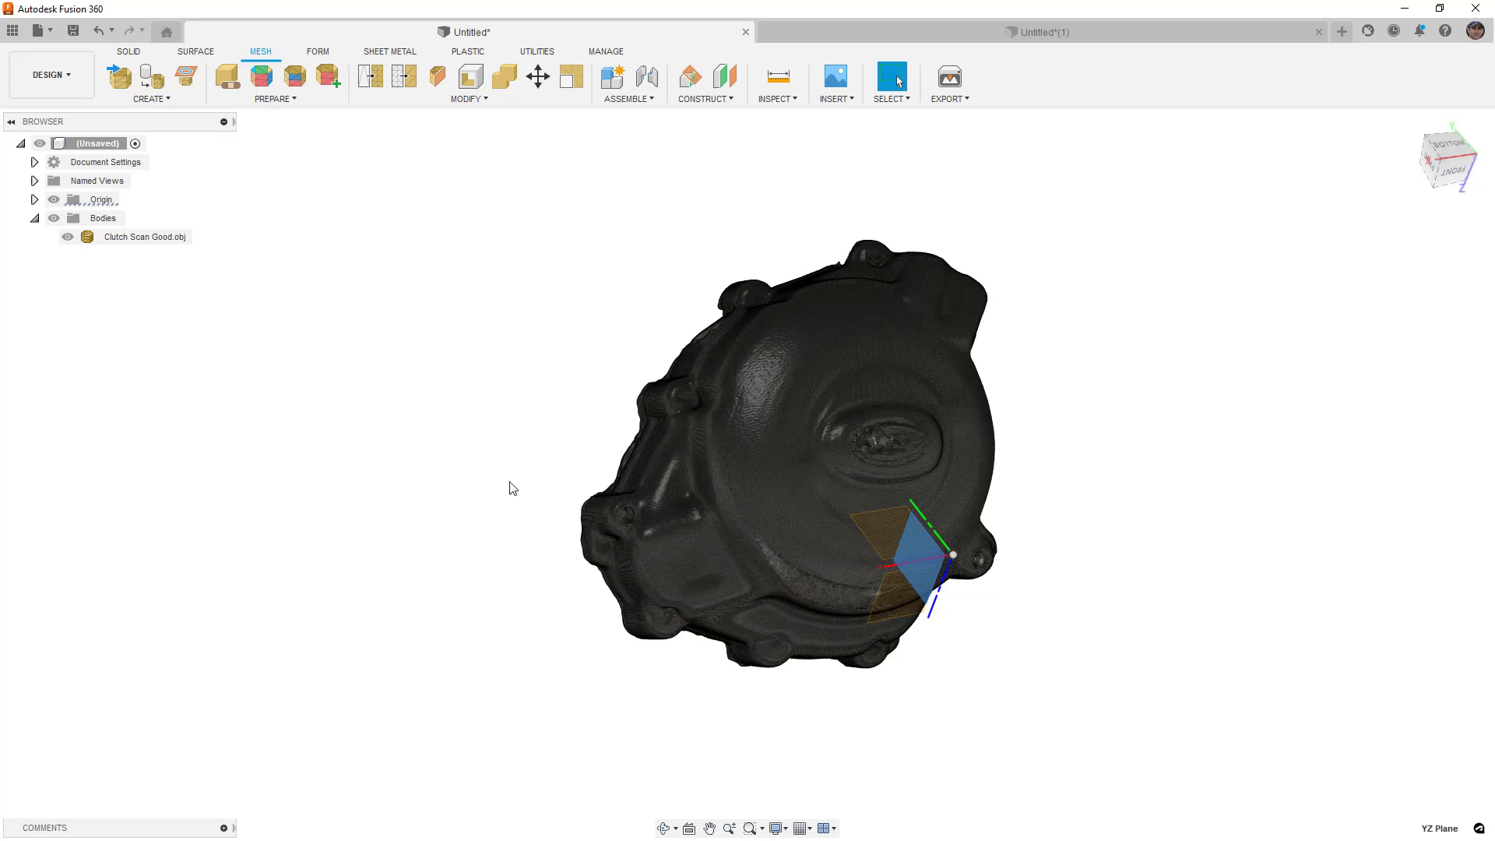
Hide the hobby scan's Origin, then return to the high-res Untitled*(1) clutch case document
middle_click_drag(491, 422, 20, 208, "shift")
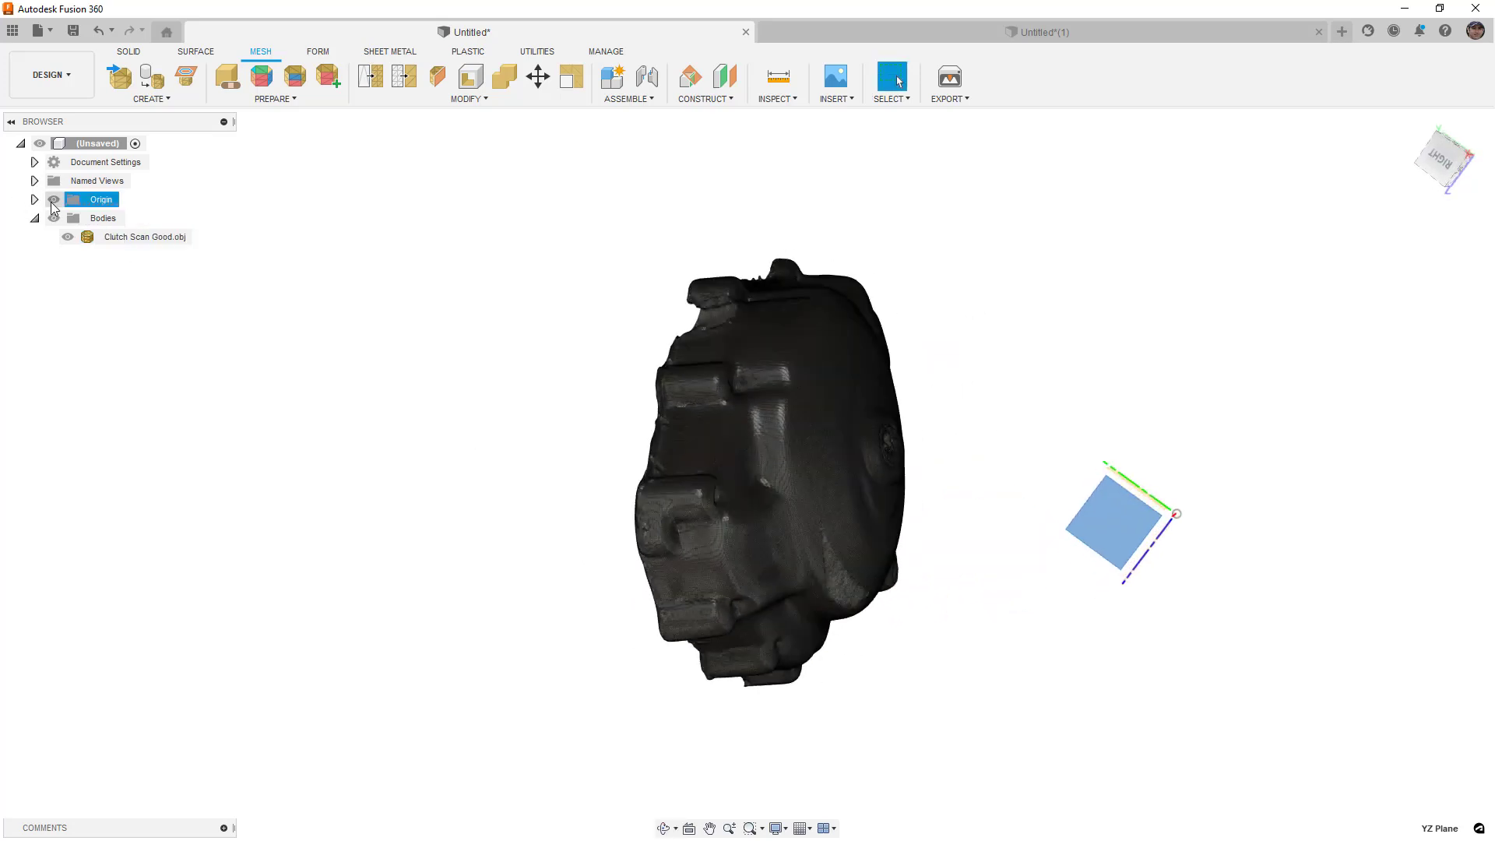
left_click(54, 199)
scroll(924, 449, "up", 3)
middle_click_drag(900, 445, 1098, 394, "shift")
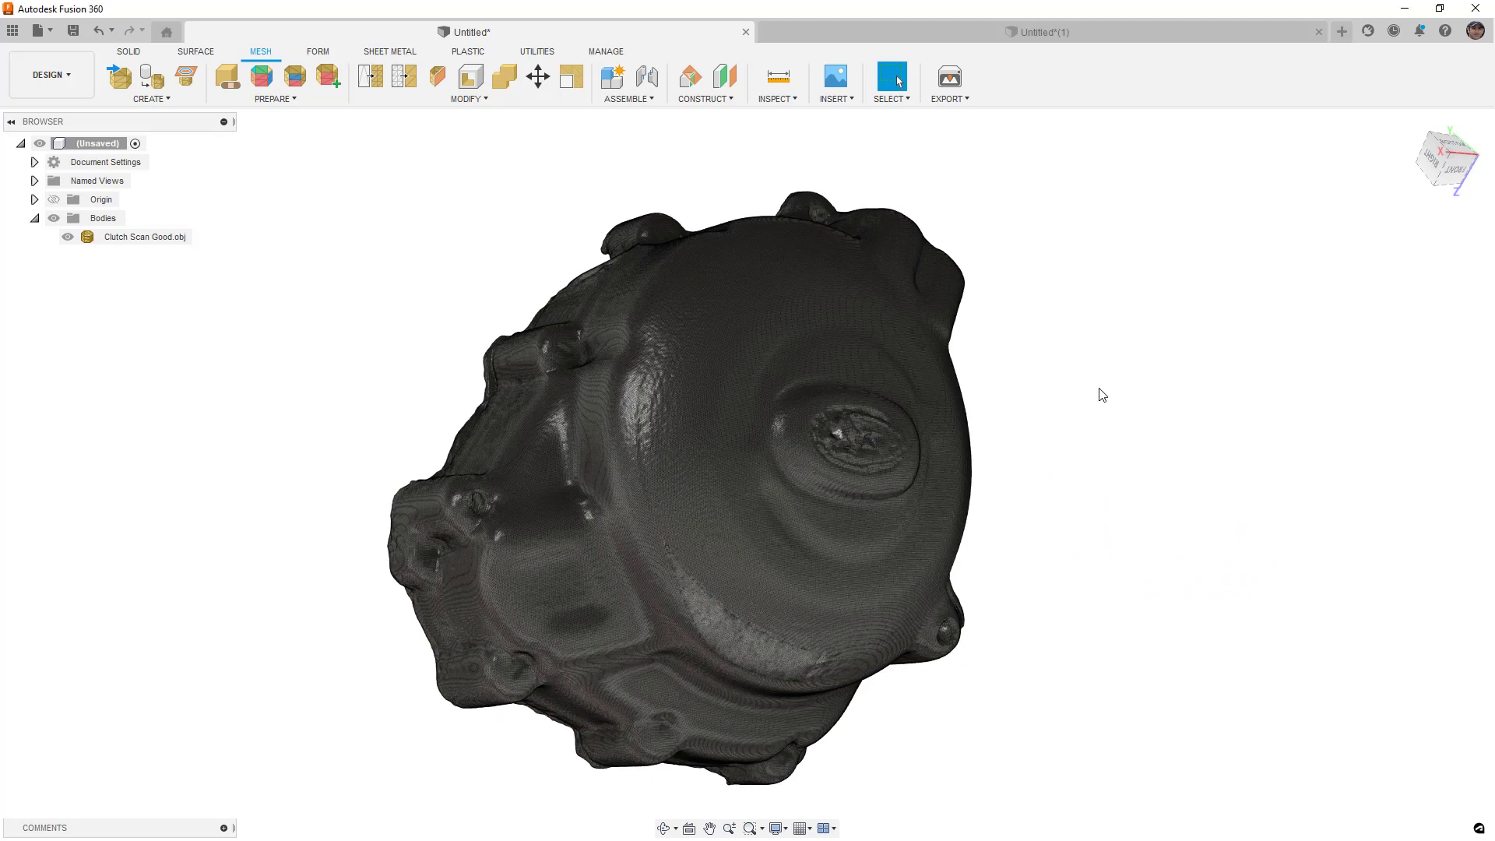
left_click(1071, 31)
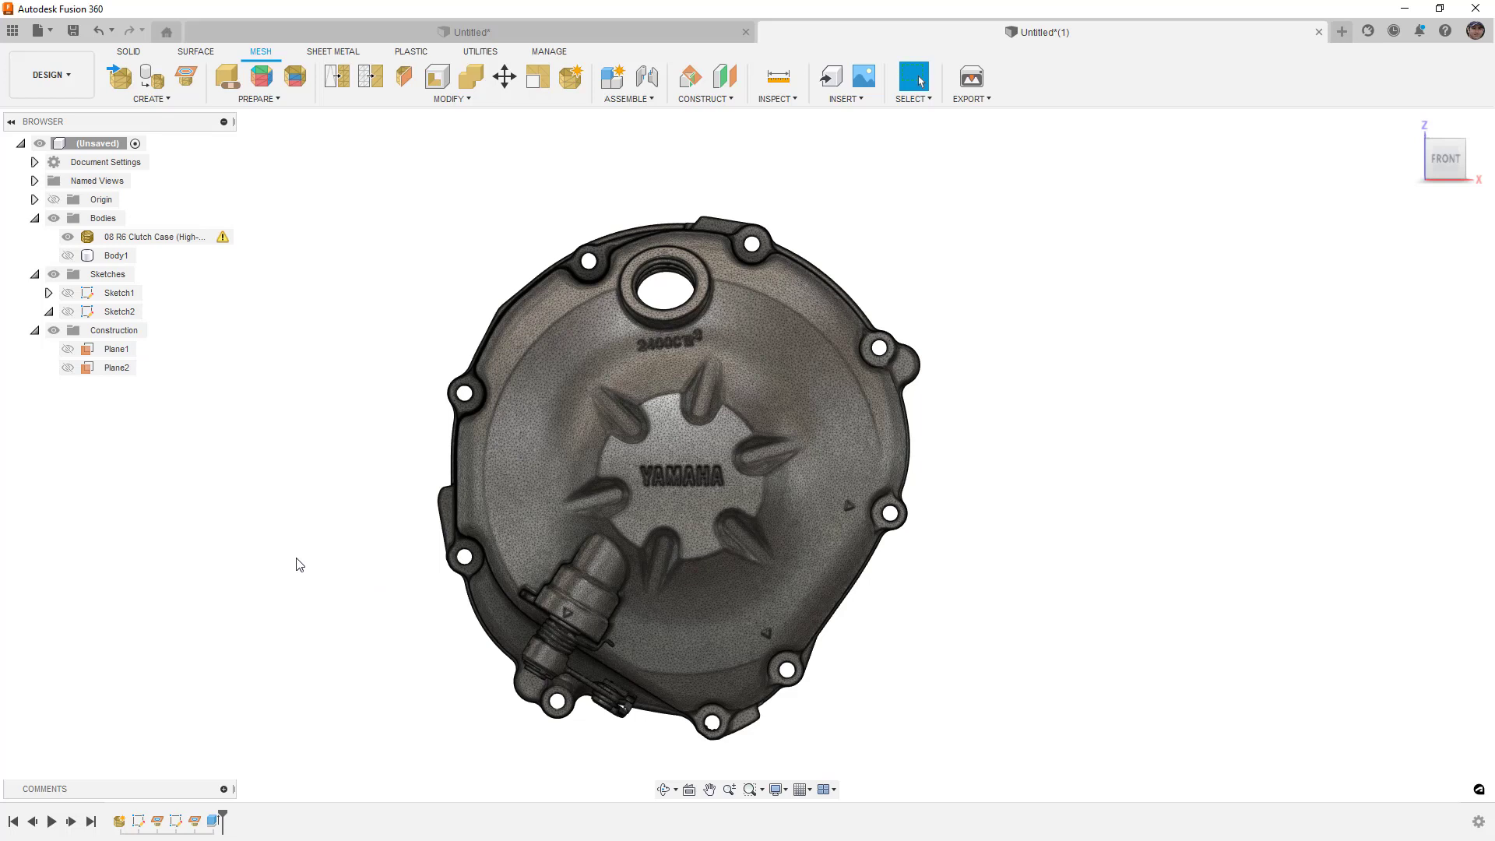
left_click(526, 31)
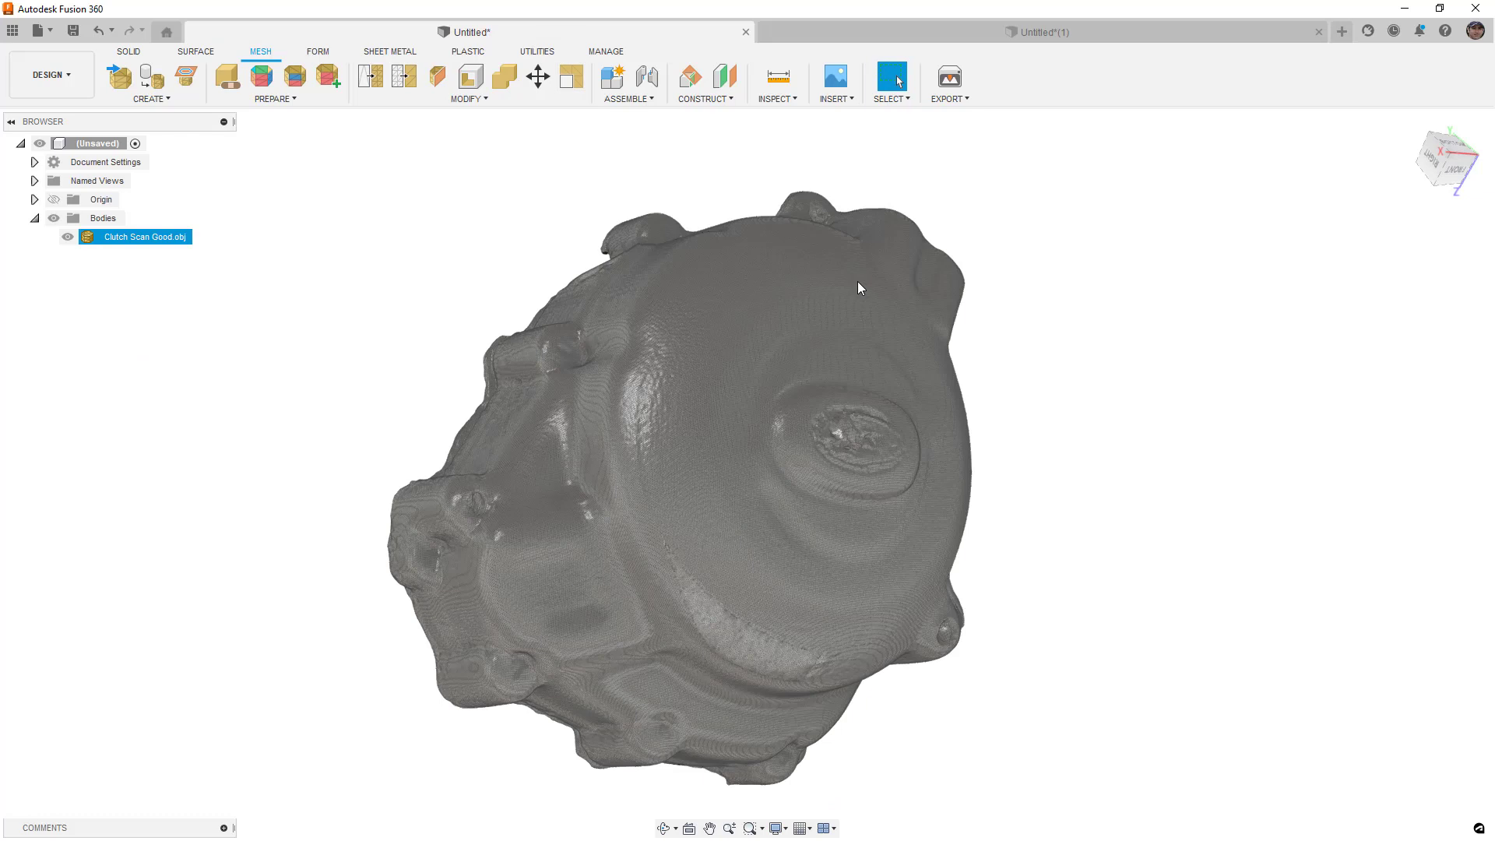
left_click(1044, 33)
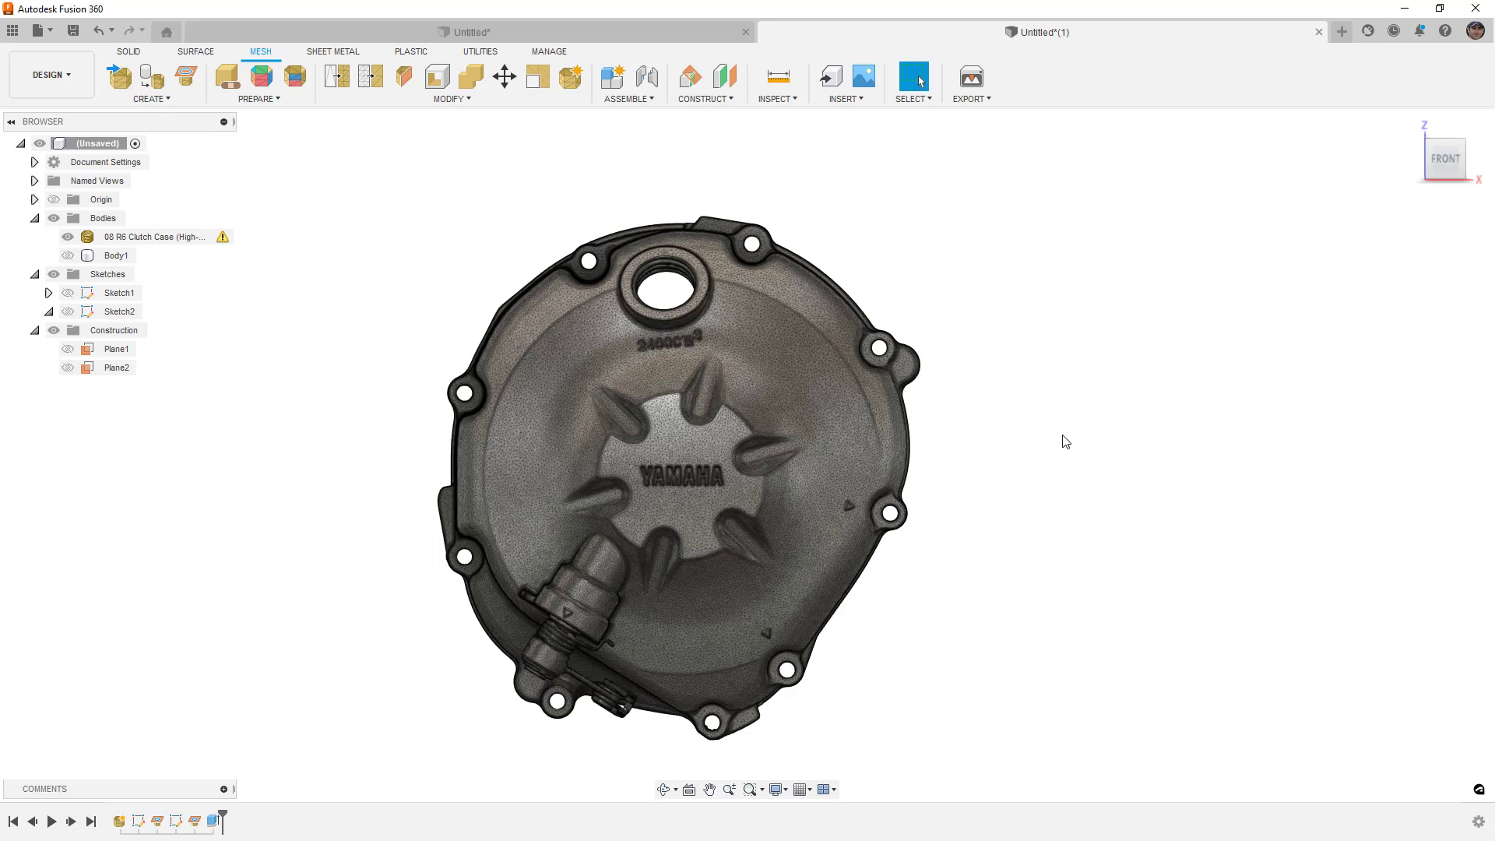
middle_click_drag(642, 423, 467, 461, "shift")
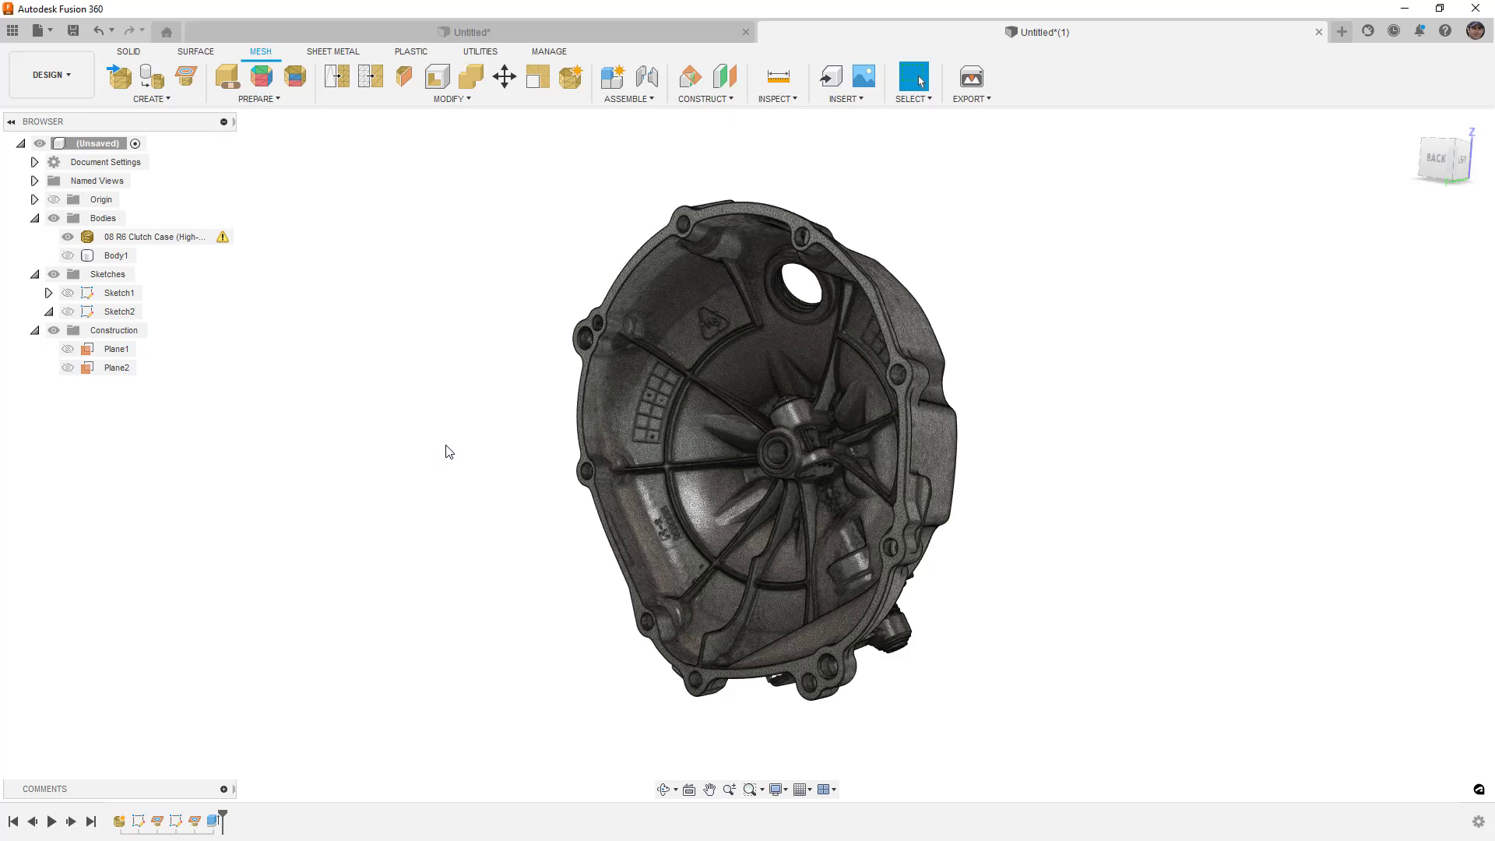
middle_click_drag(794, 414, 545, 428, "shift")
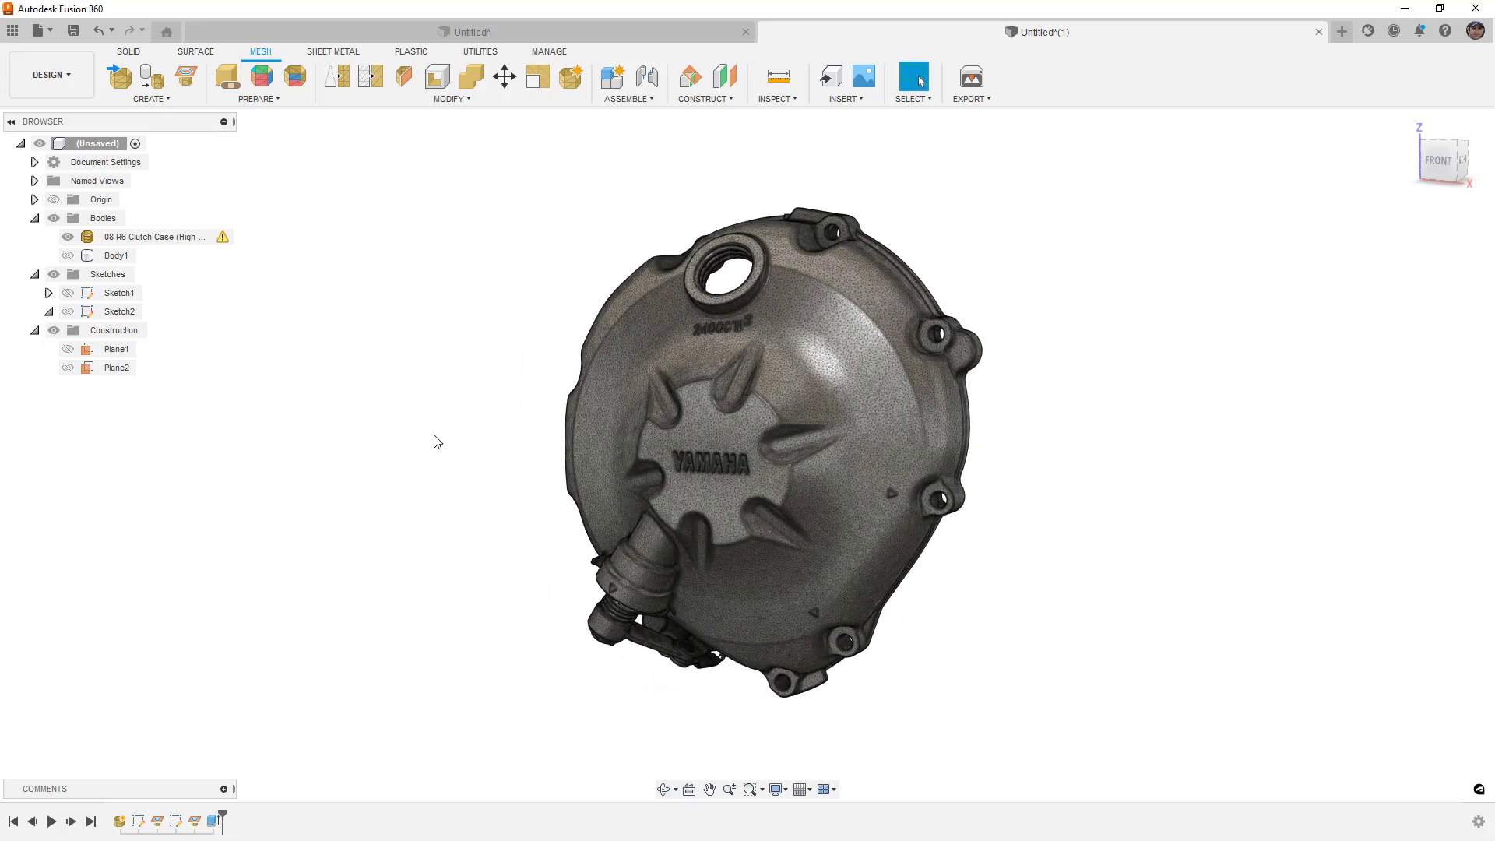